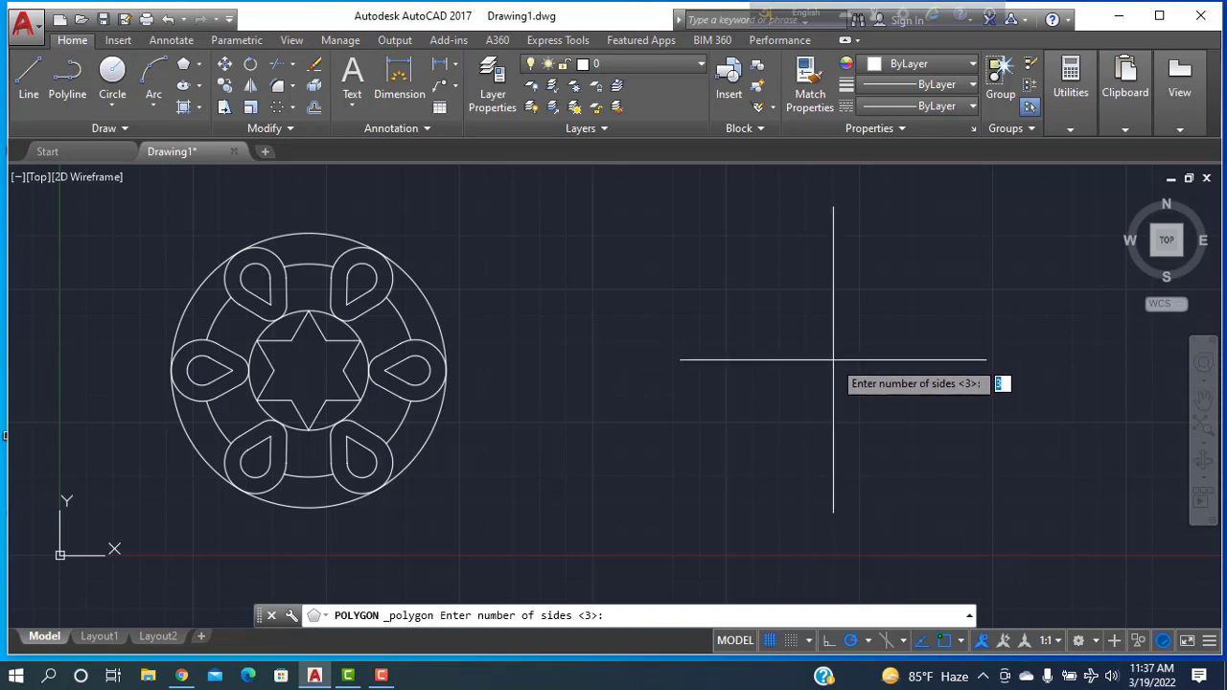
Draw a six-sided polygon inscribed in a circle of radius 10, in the empty space beside the finished round pattern.
key(Return)
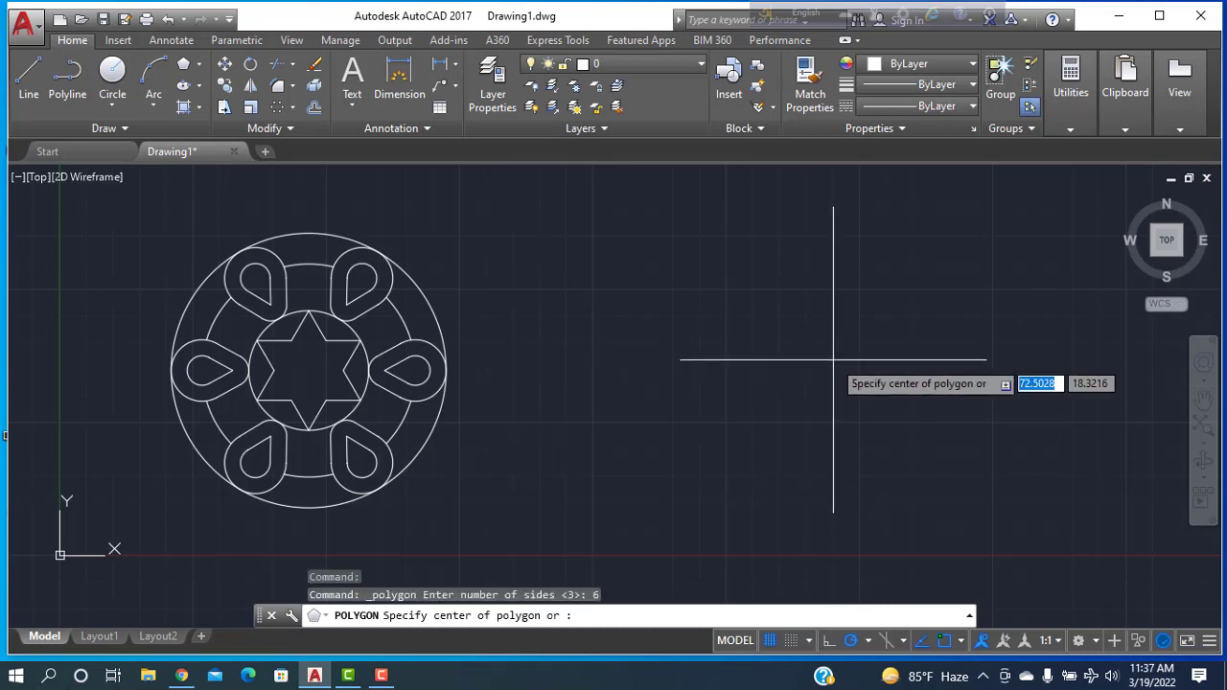
click(859, 422)
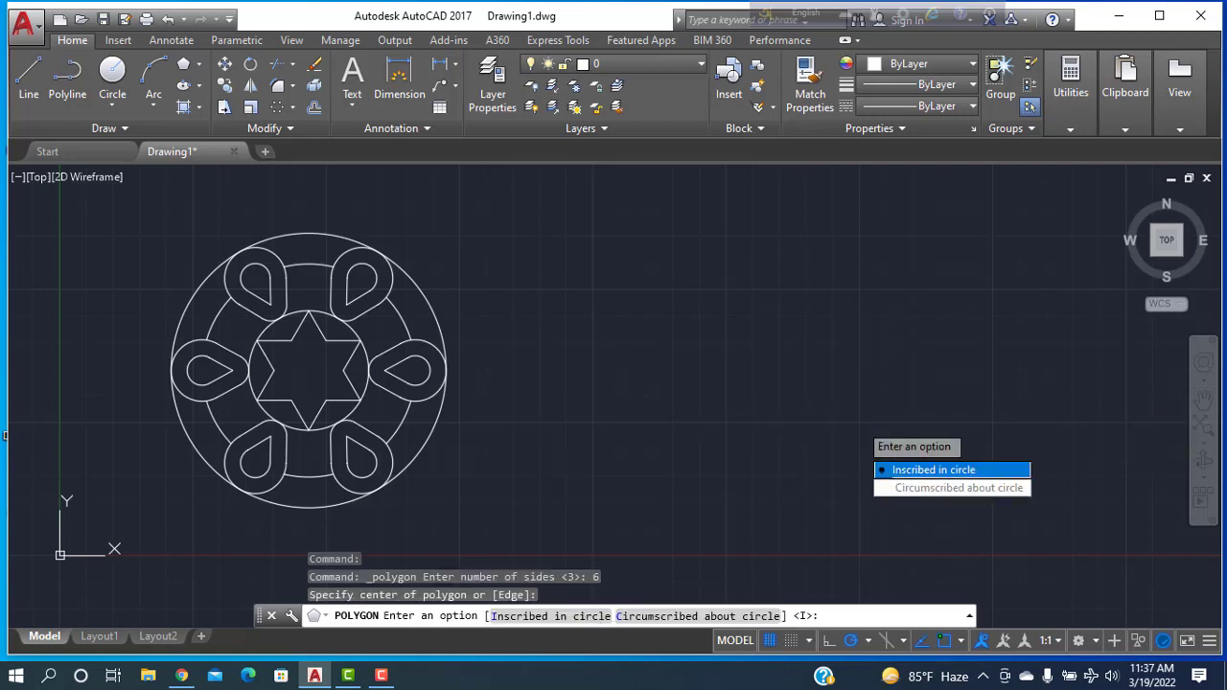
key(Return)
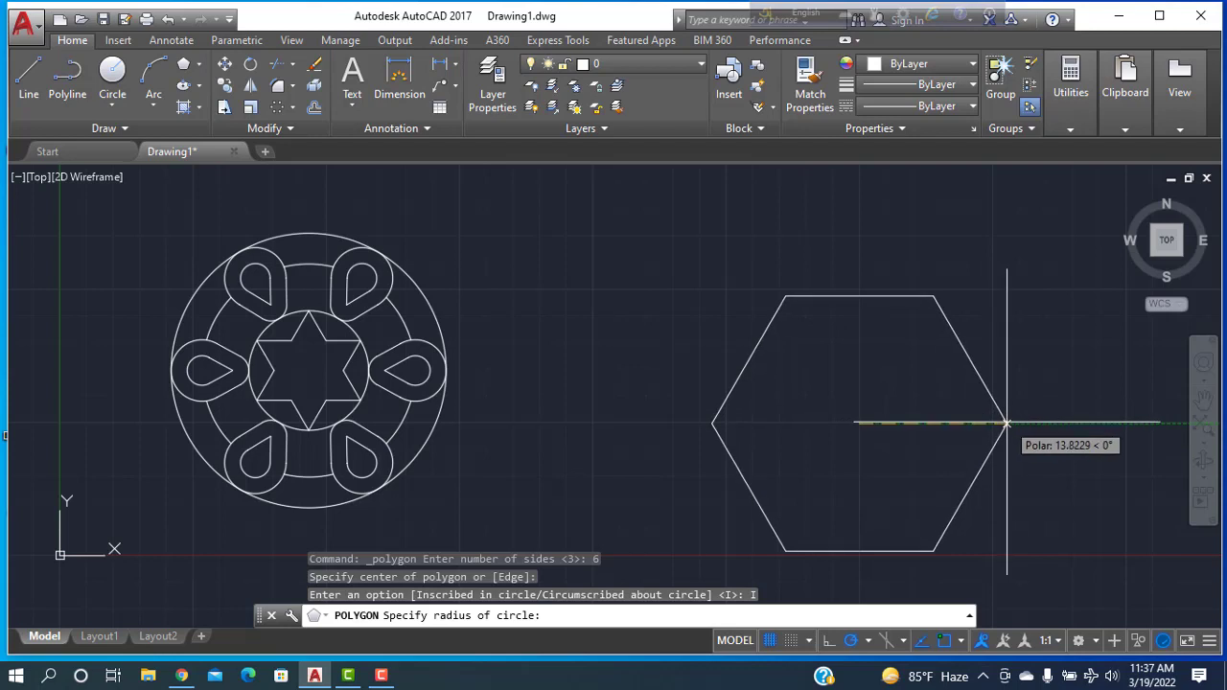
key(Return)
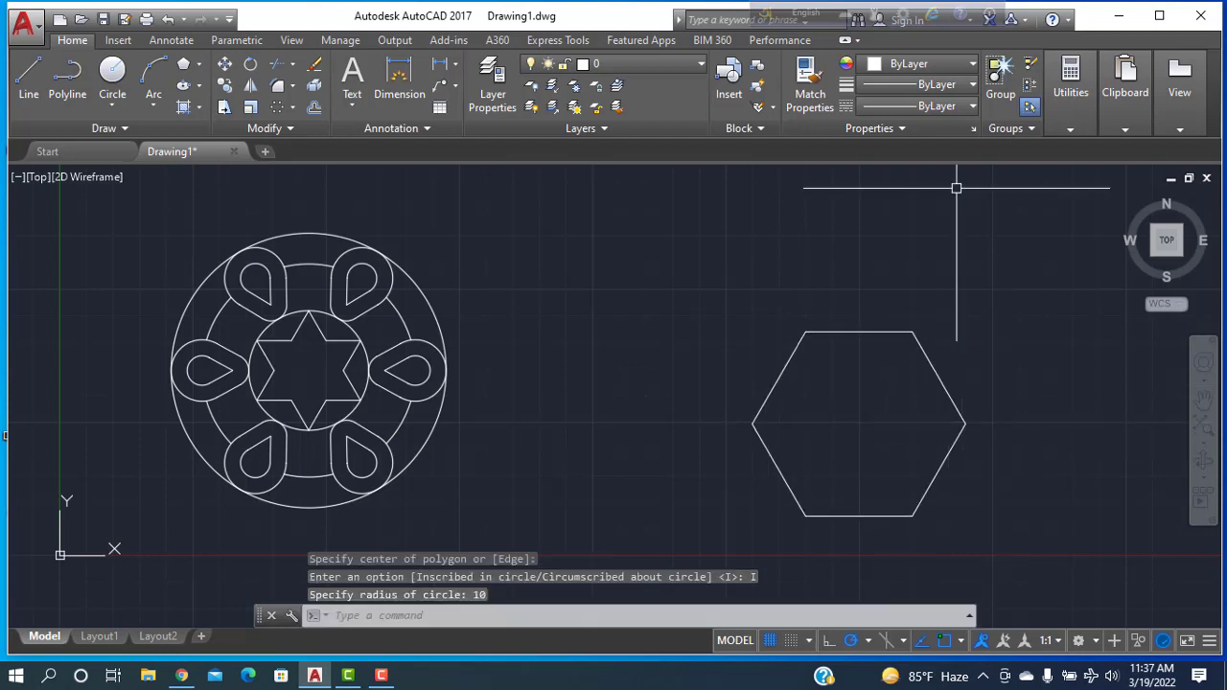
Offset the hexagon inward by 2.5.
middle_drag(677, 434, 576, 388)
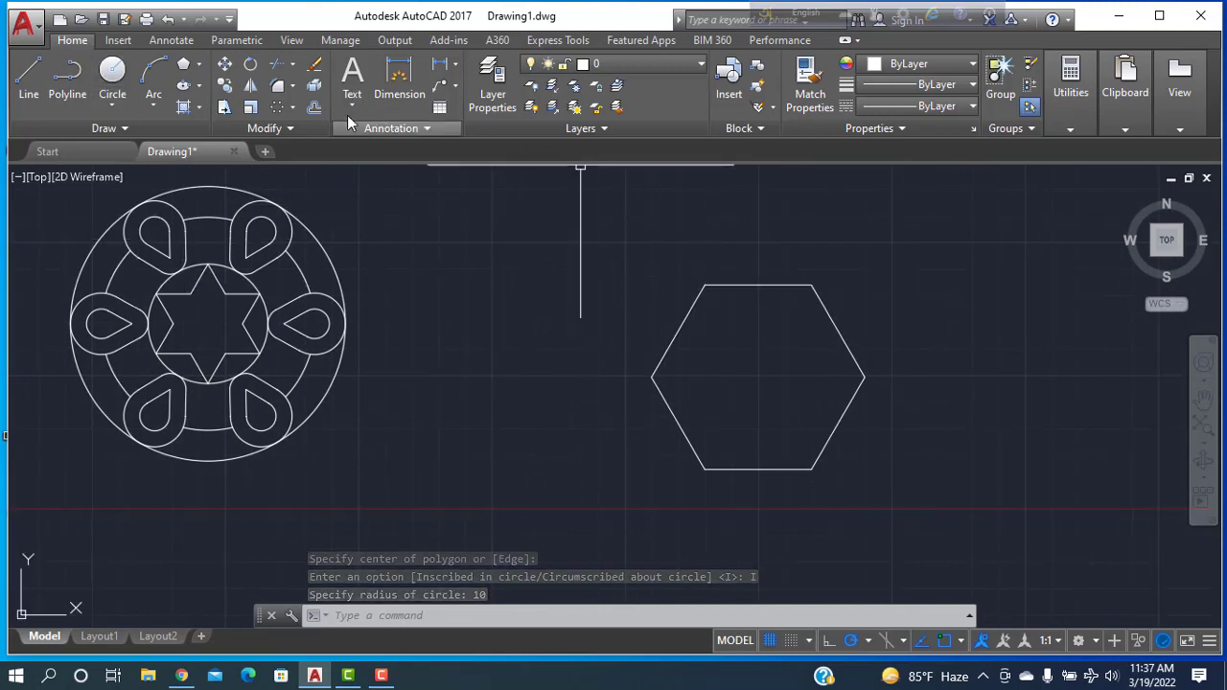
click(314, 106)
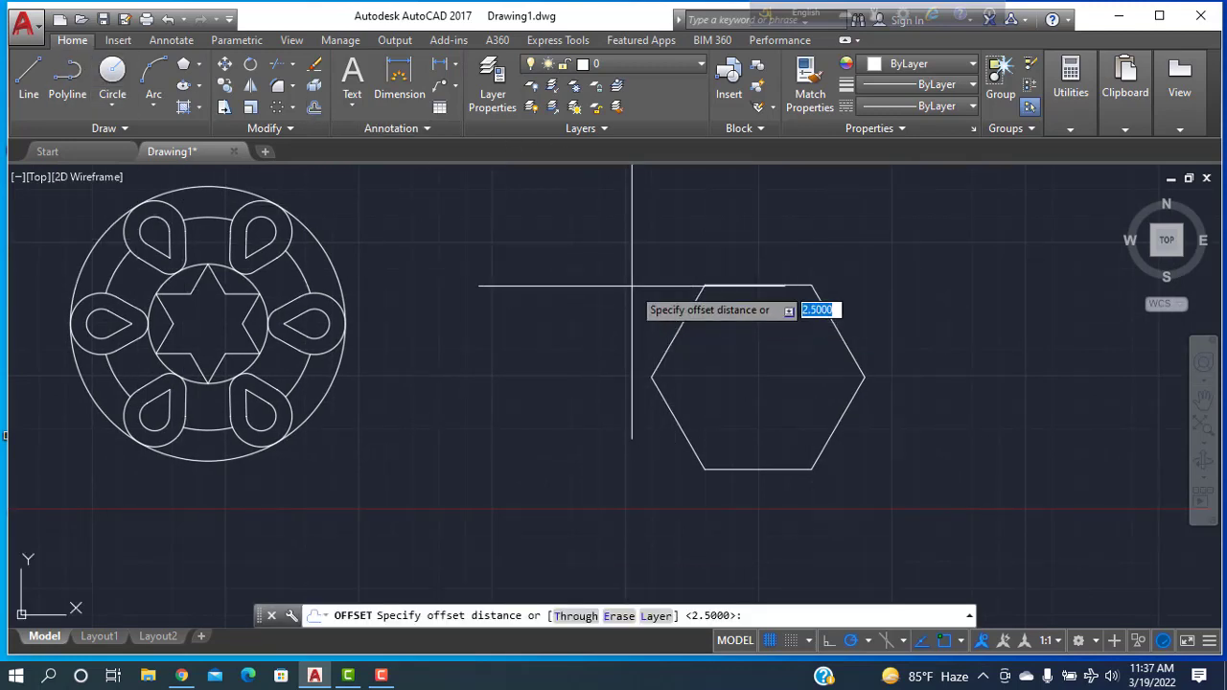
key(Return)
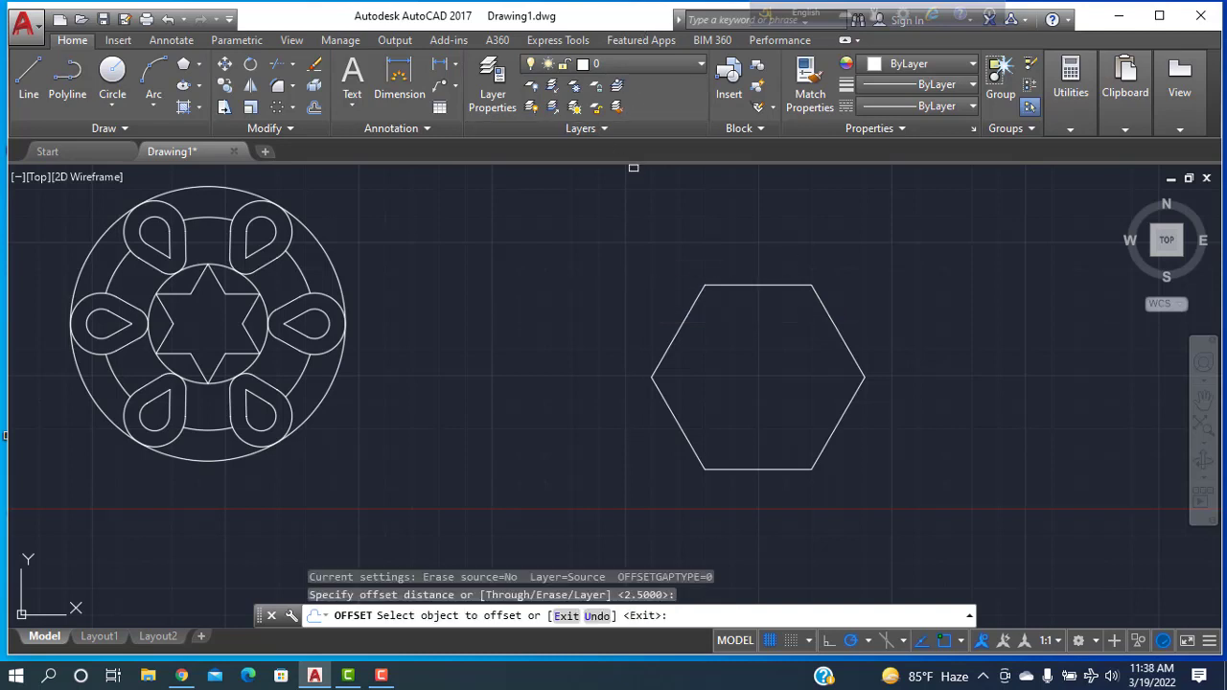
click(670, 345)
click(719, 362)
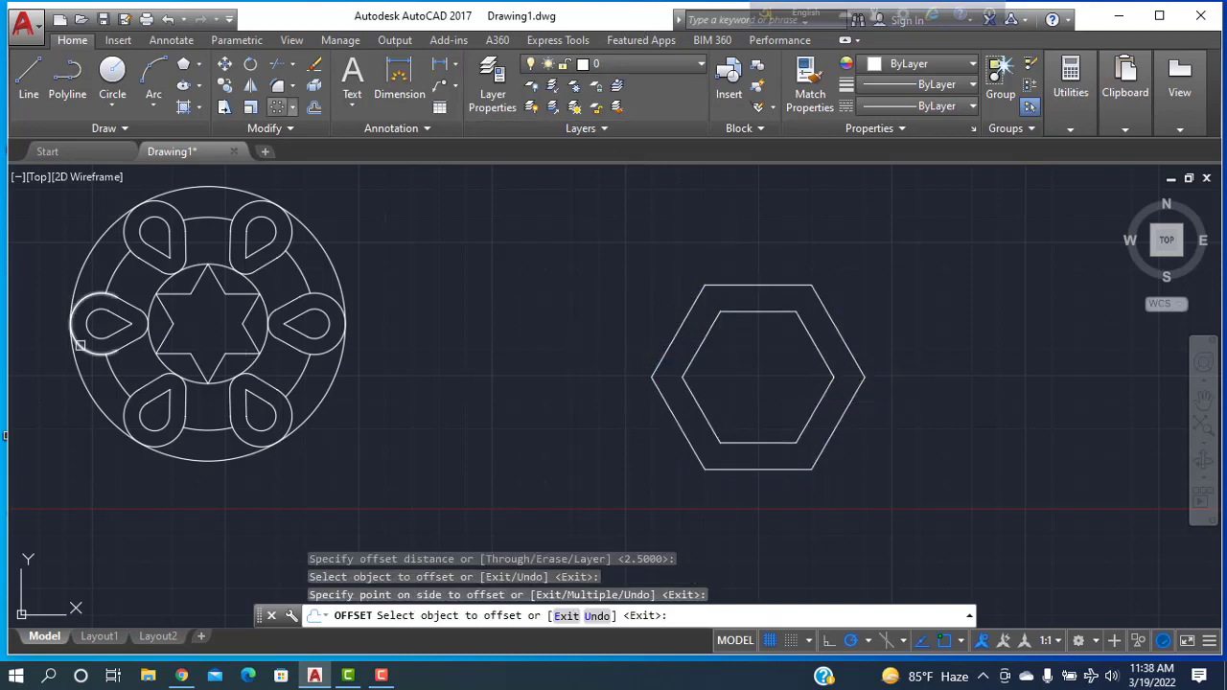
Draw a circle of radius 1.5 centred on the inner hexagon's upper-right vertex.
middle_drag(627, 300, 519, 300)
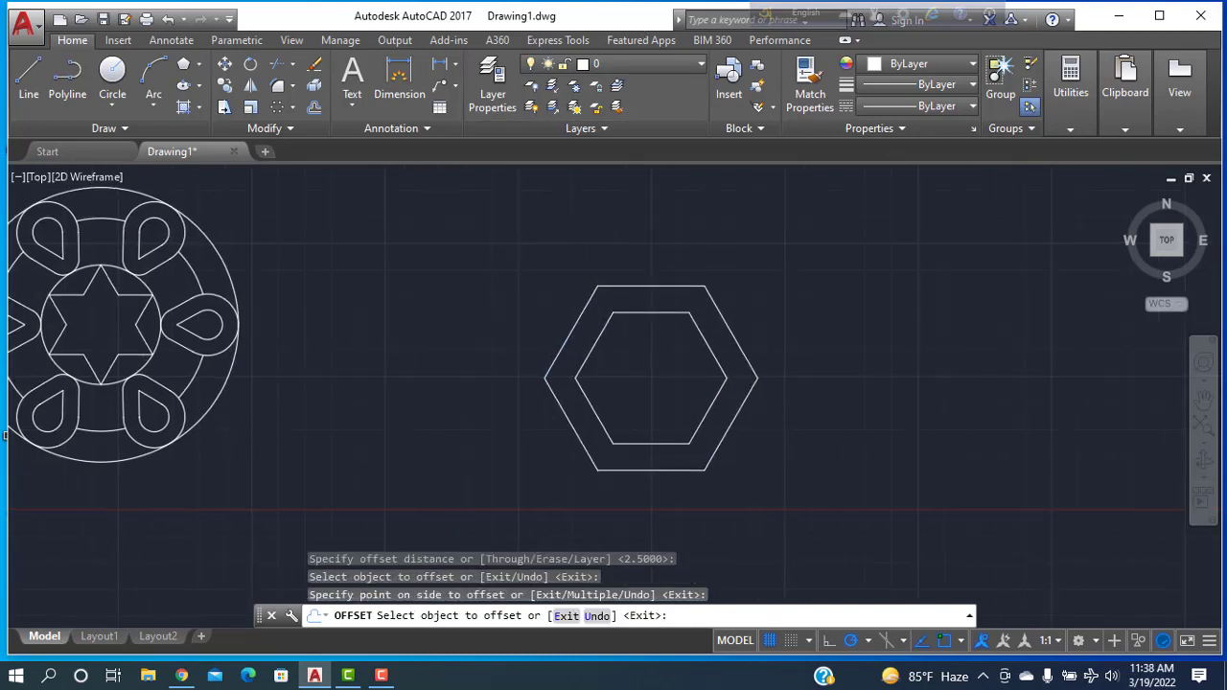
click(113, 85)
click(687, 312)
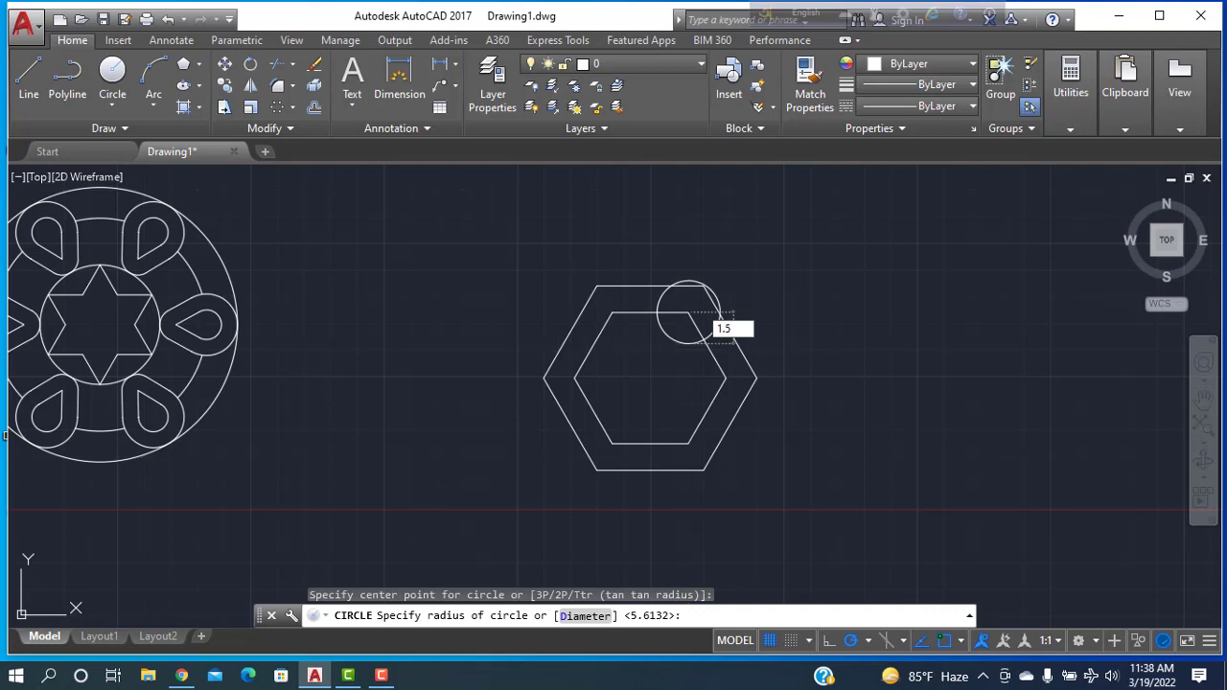
key(Return)
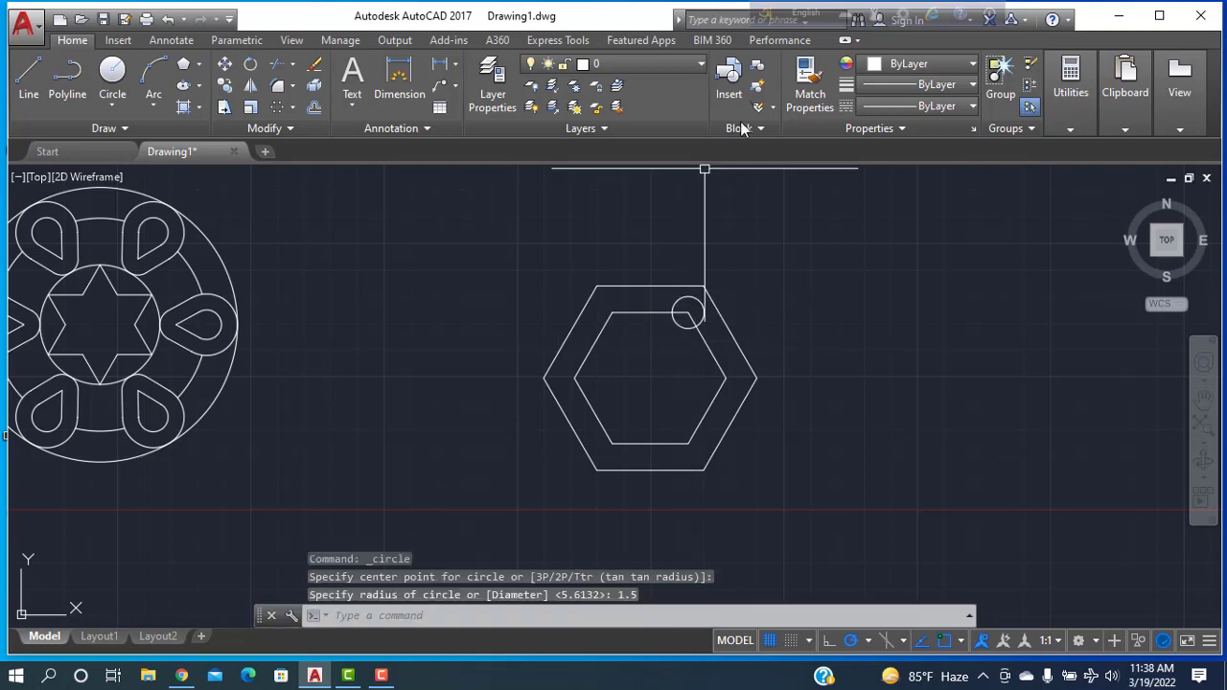
Draw a circle centred on the outer hexagon's upper-right vertex, passing through the inner hexagon's matching vertex.
click(115, 73)
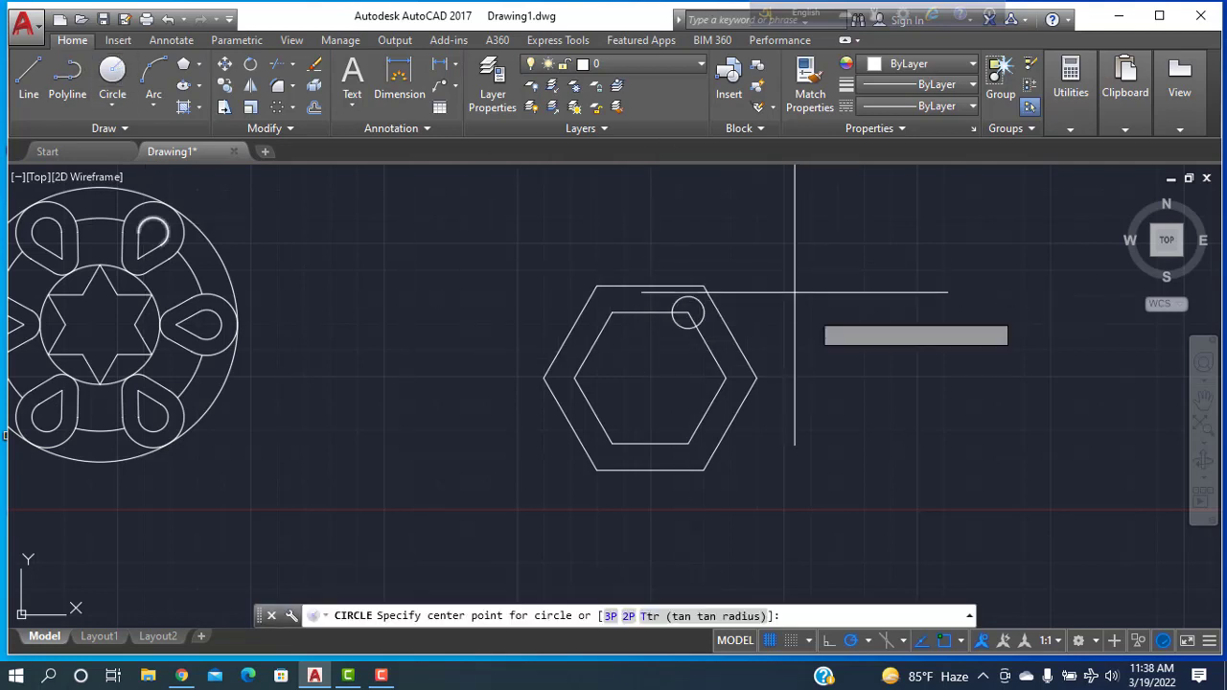
click(703, 285)
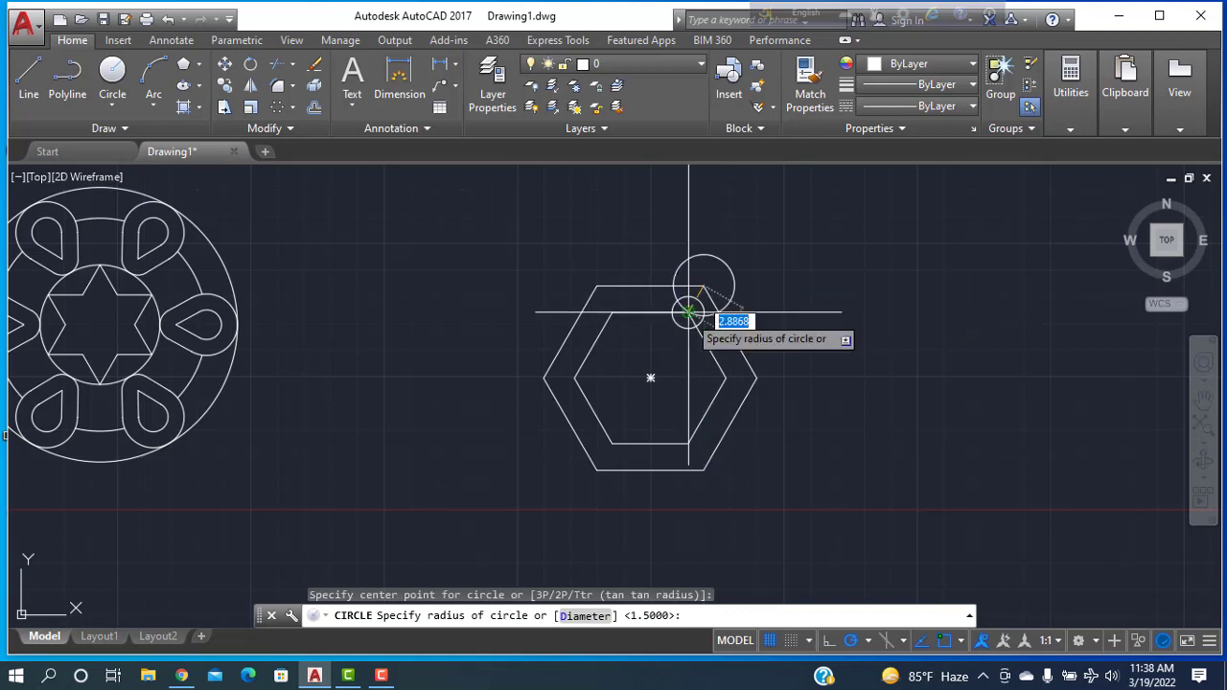
click(688, 312)
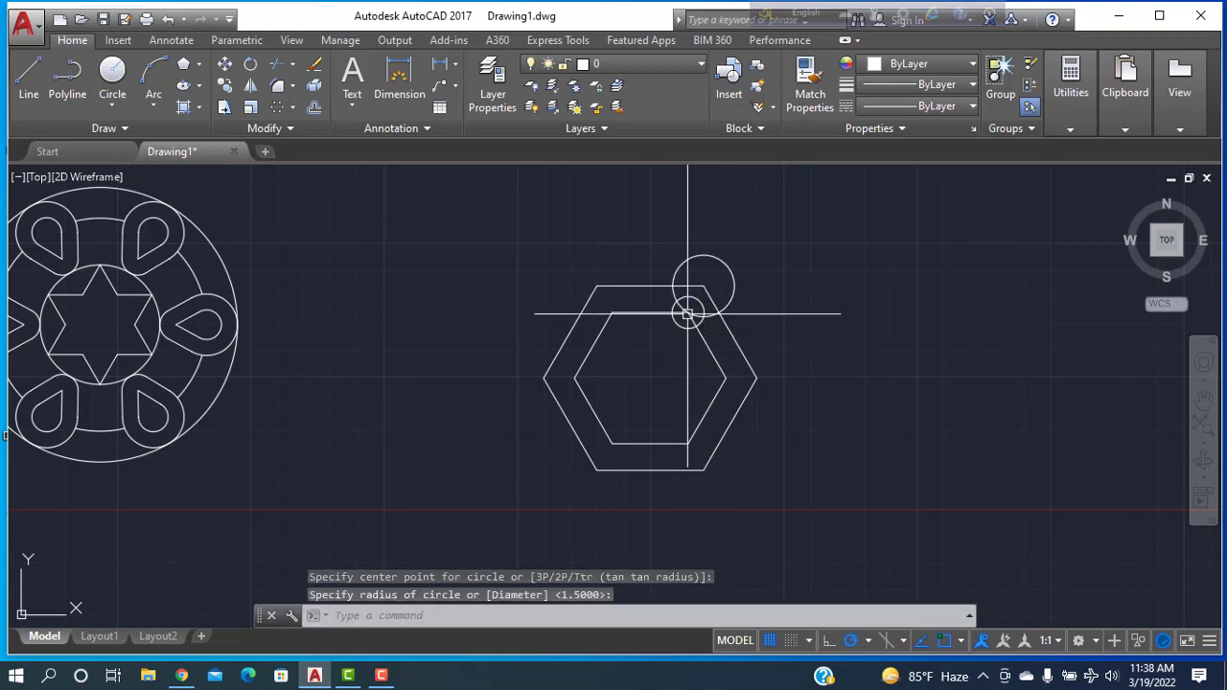
Draw a smaller circle of radius about 1.39 on the outer hexagon's upper-right vertex, touching the 1.5-radius circle.
click(112, 73)
click(703, 284)
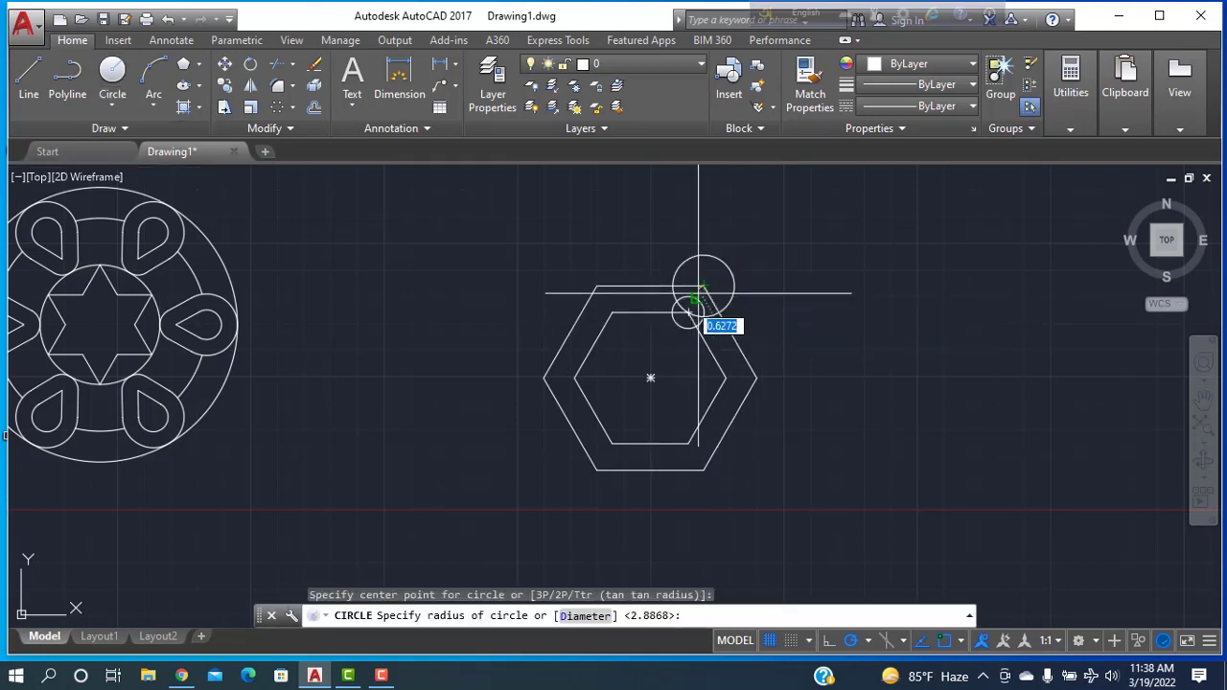
scroll(696, 299, up, 4)
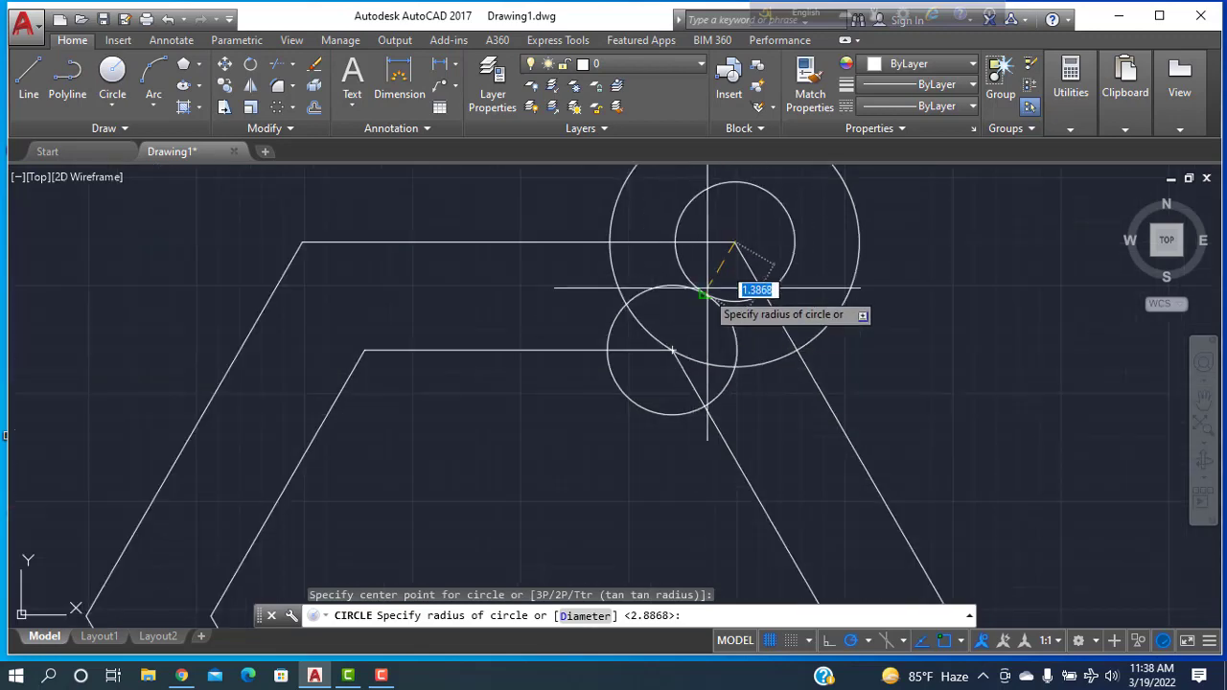
click(775, 264)
Draw two connected lines from the smallest circle's left quadrant to the inner hexagon's vertex and on to that circle's crossing with the outer hexagon's right edge.
scroll(339, 281, down, 3)
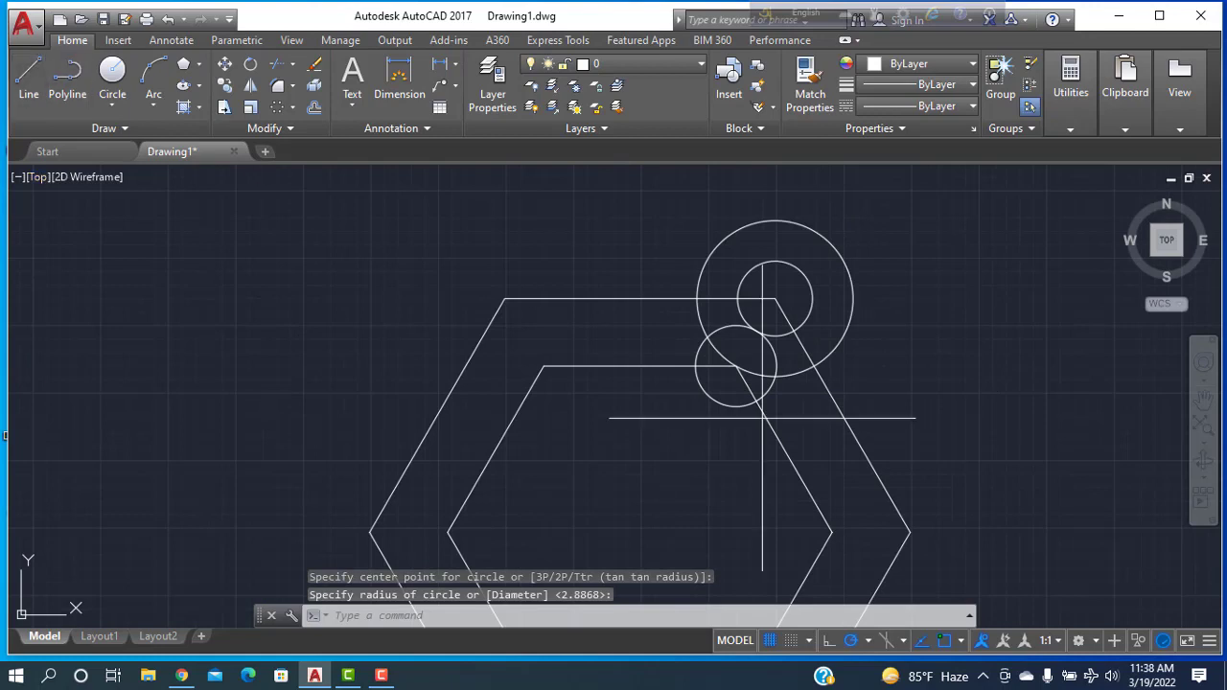
click(738, 298)
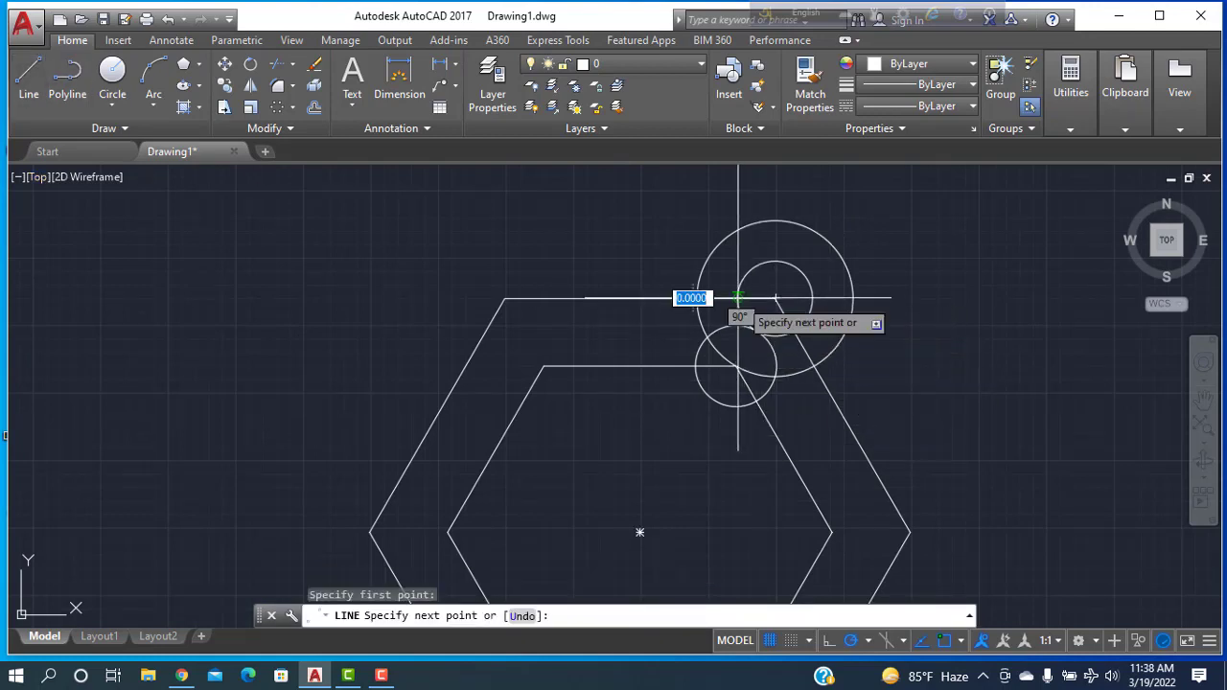
click(738, 365)
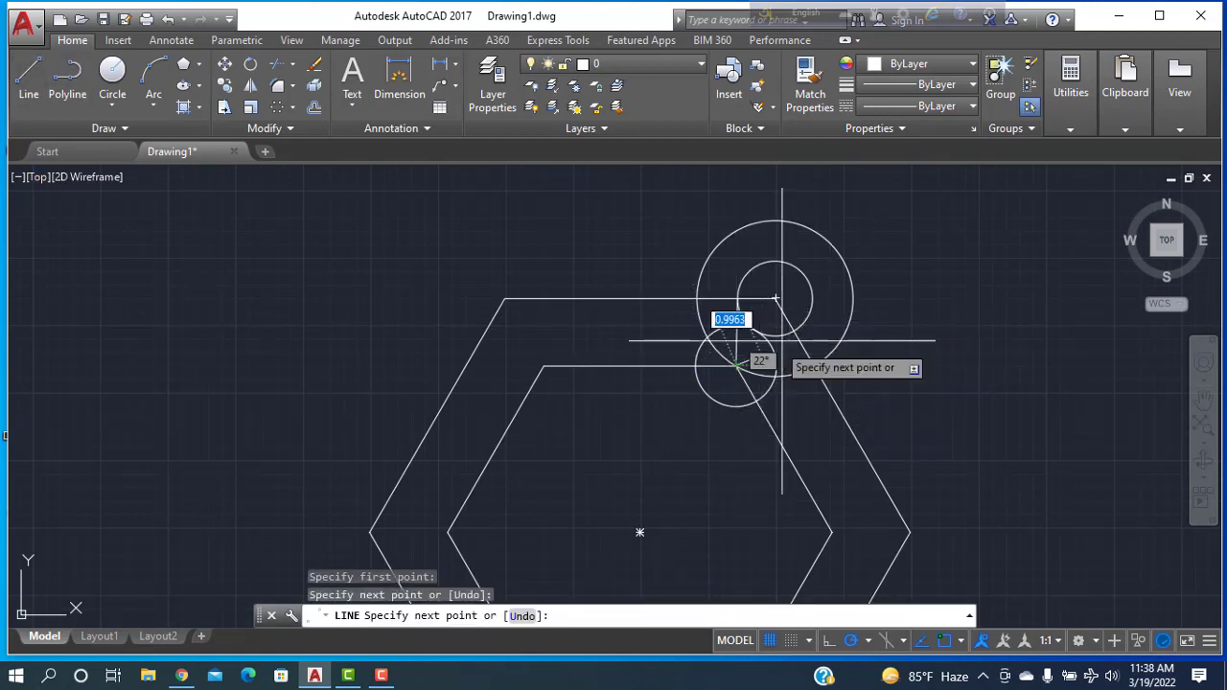
click(794, 330)
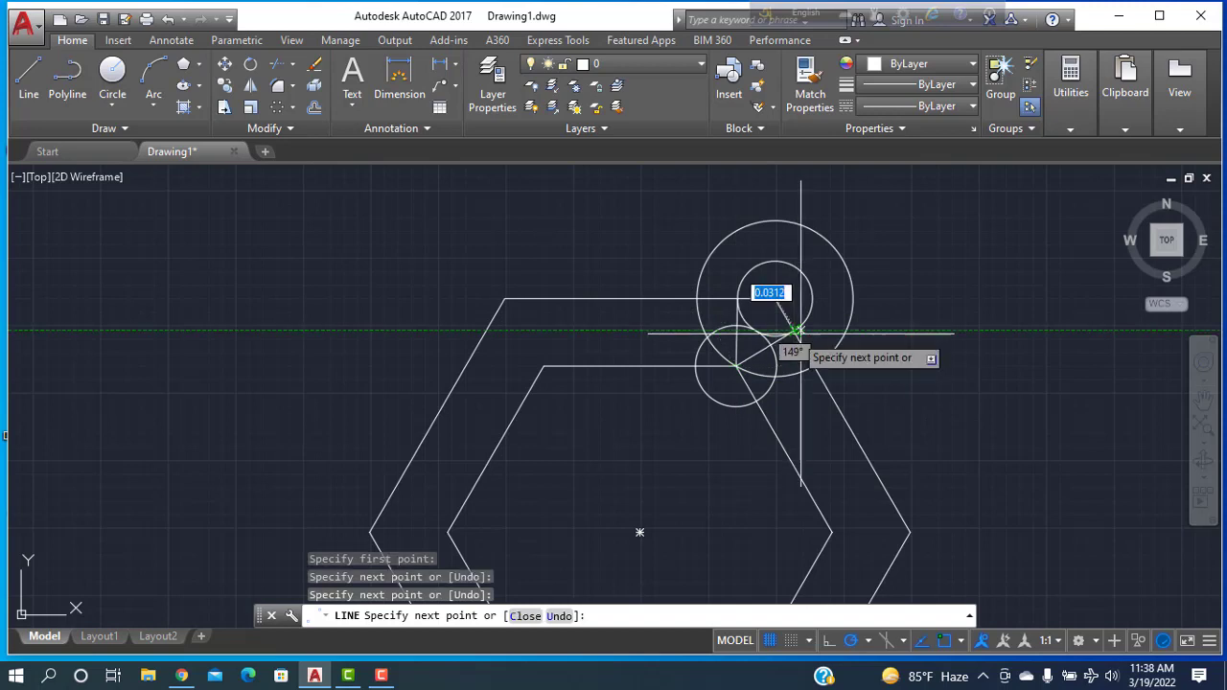
right_click(904, 348)
click(928, 356)
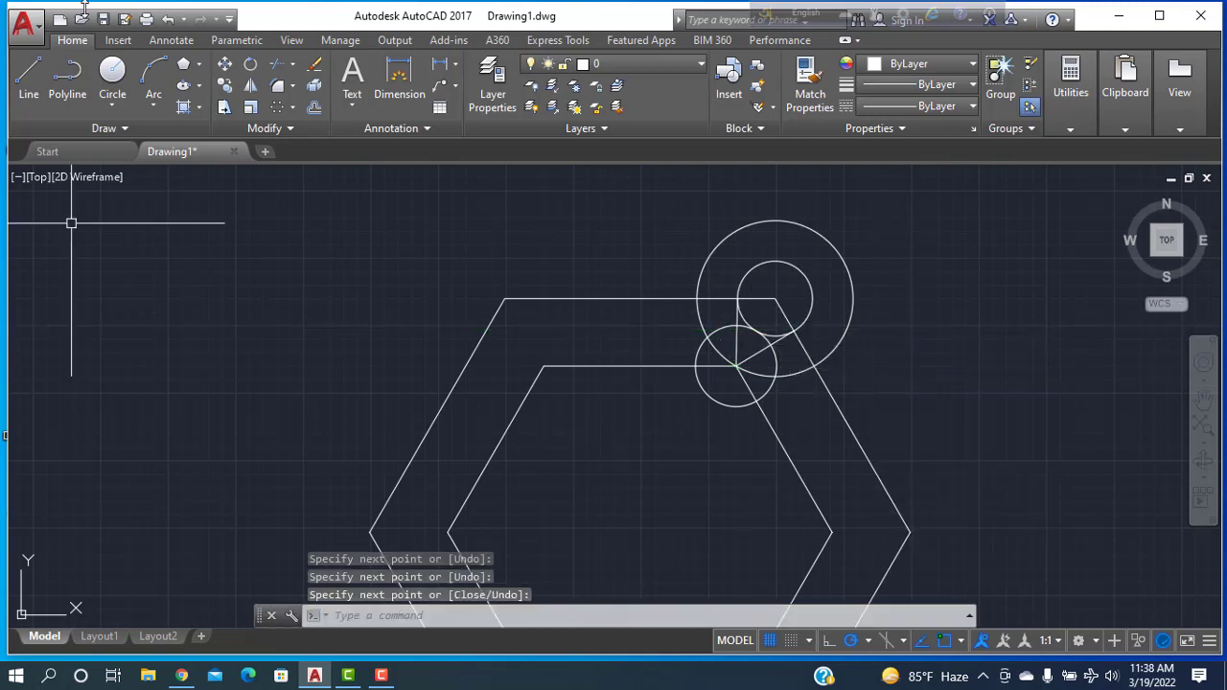
Draw a line tangent to the left sides of the largest corner circle and the 1.5-radius circle.
click(38, 73)
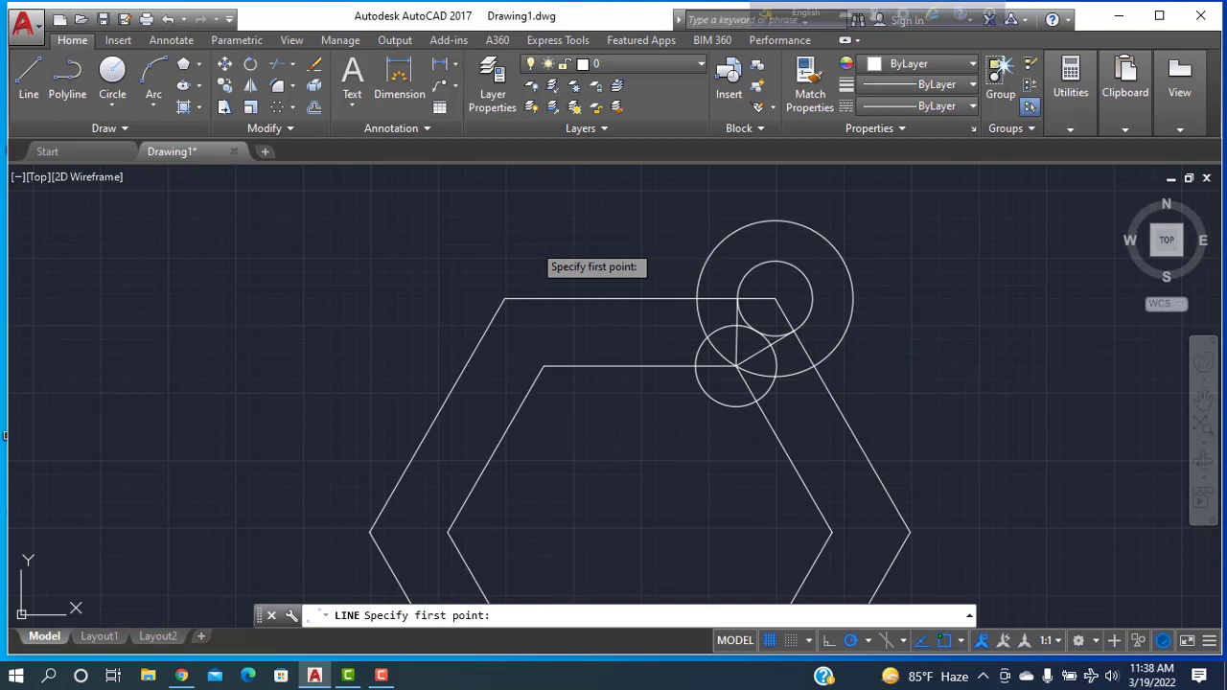
text(tan)
key(Return)
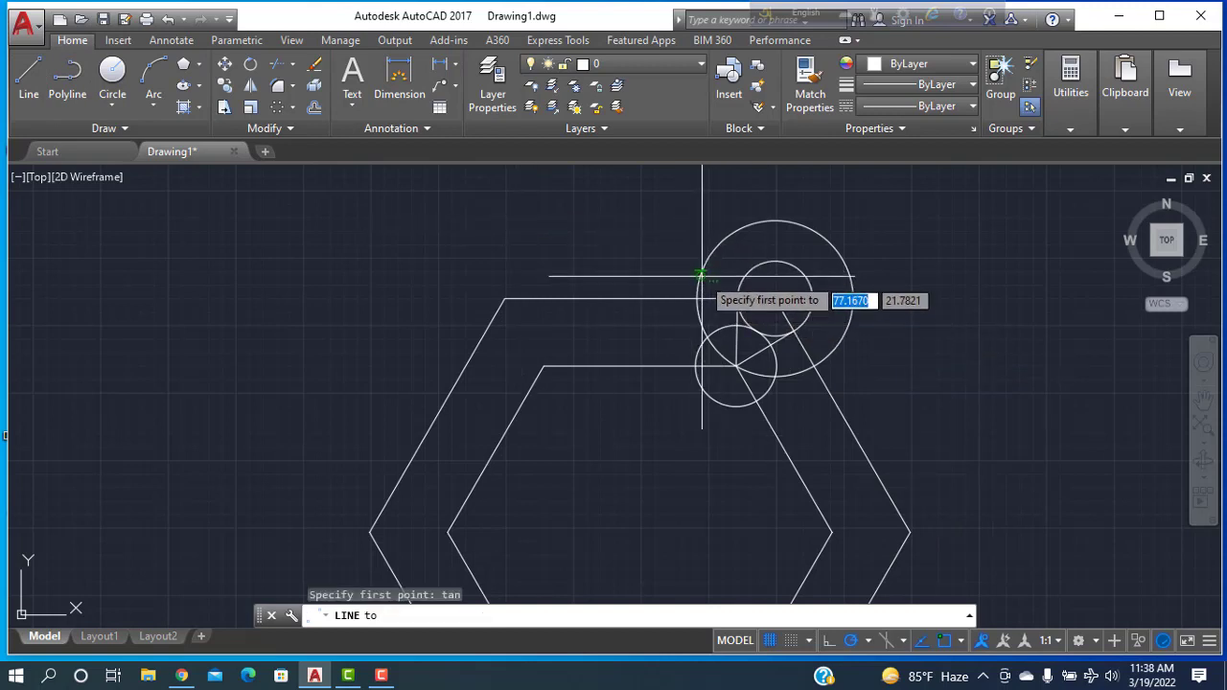
click(702, 276)
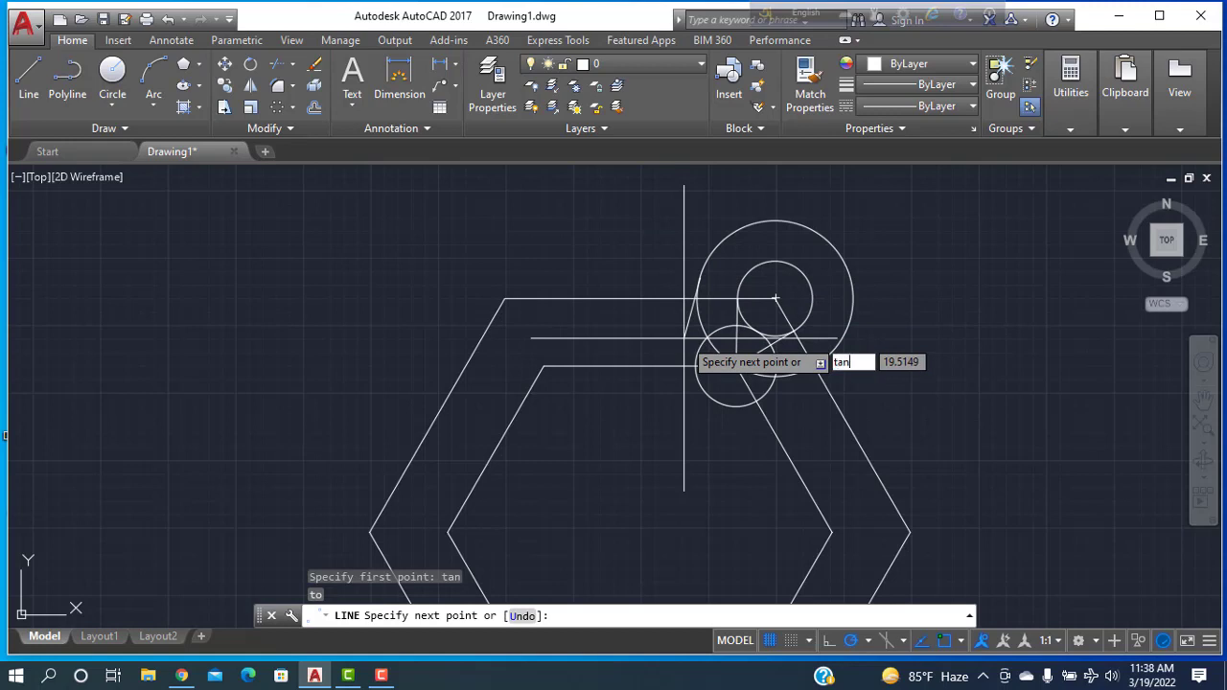
key(Return)
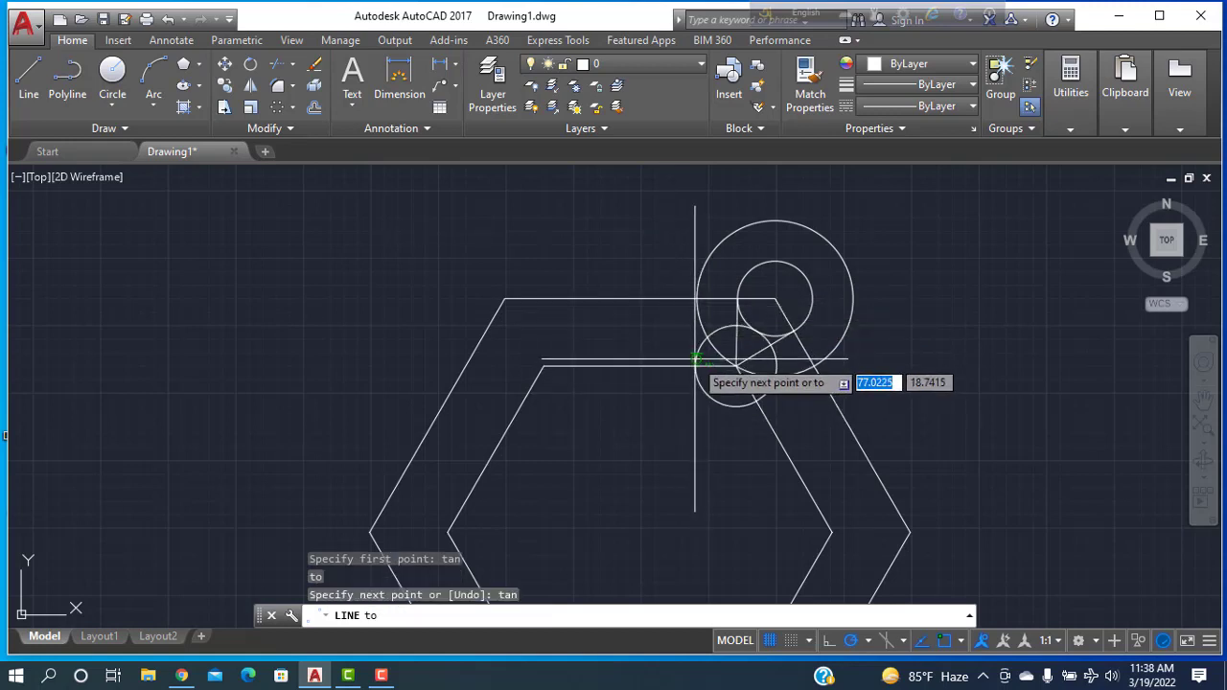
click(697, 361)
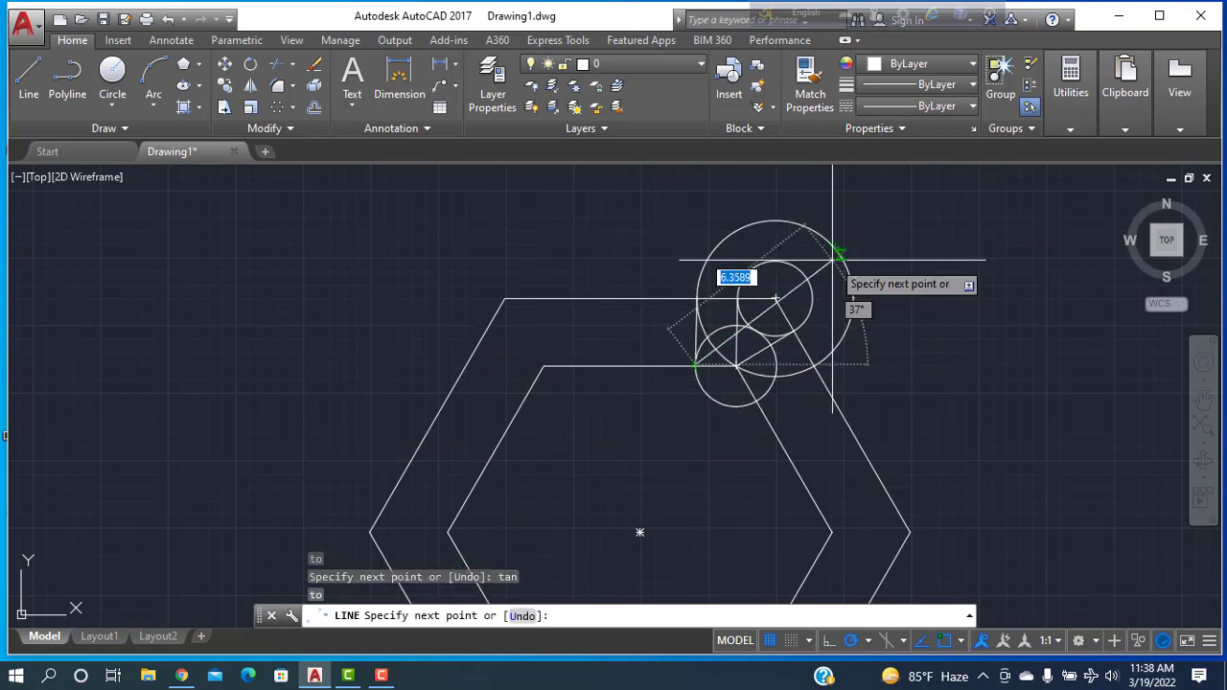
key(Escape)
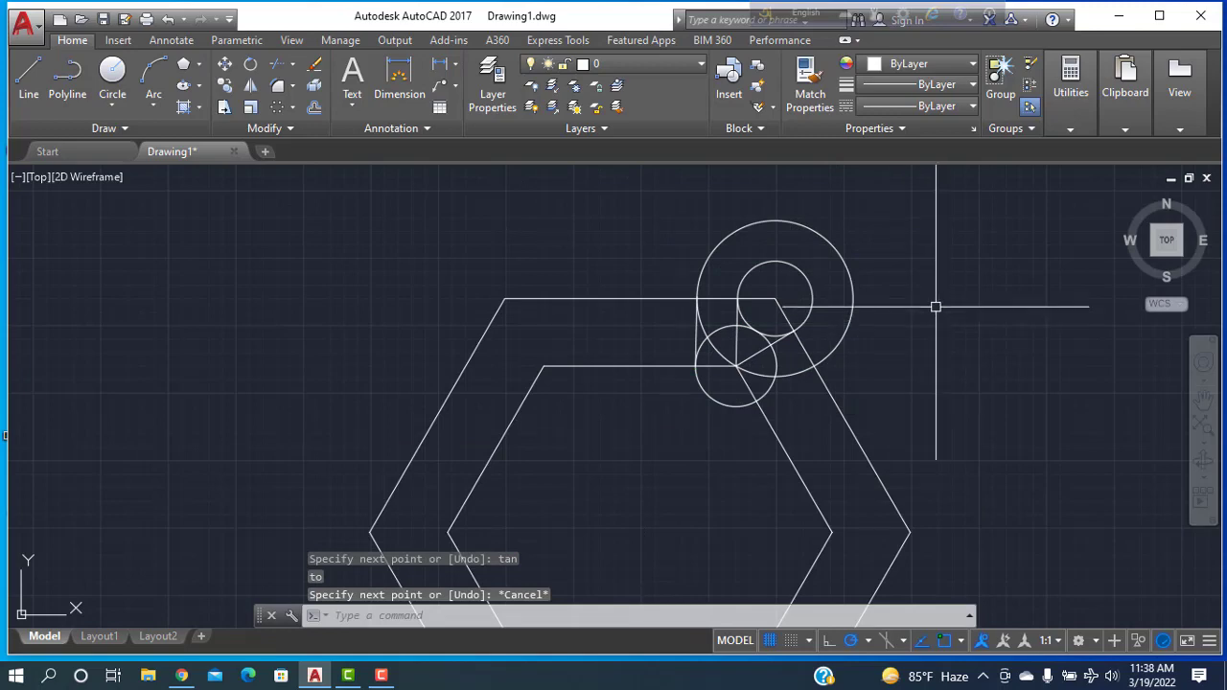
Draw a second line tangent to the lower-right sides of the largest corner circle and the 1.5-radius circle.
right_click(327, 319)
click(405, 310)
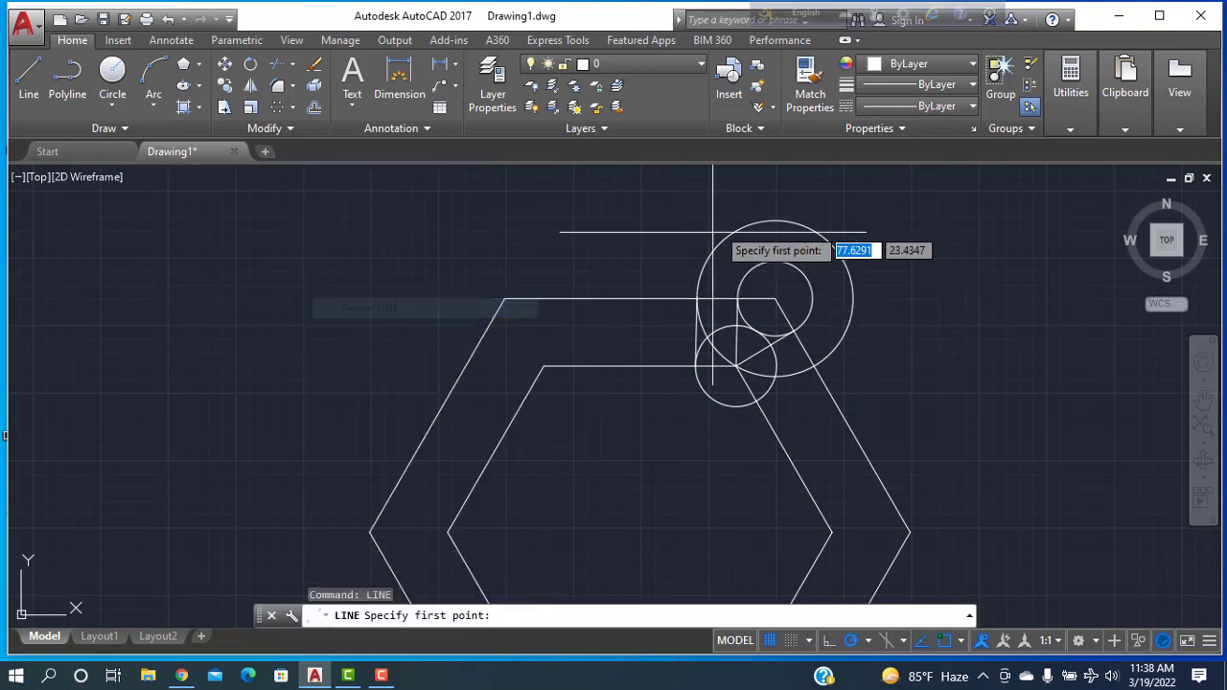
text(tan)
key(Return)
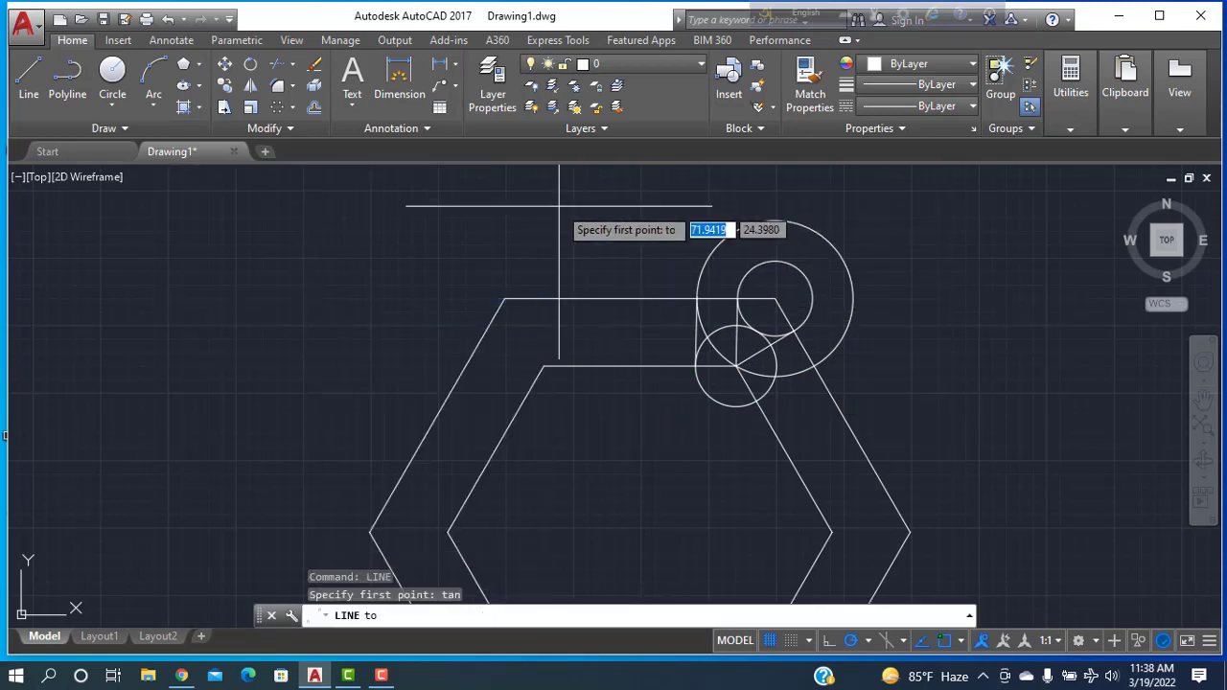
click(849, 348)
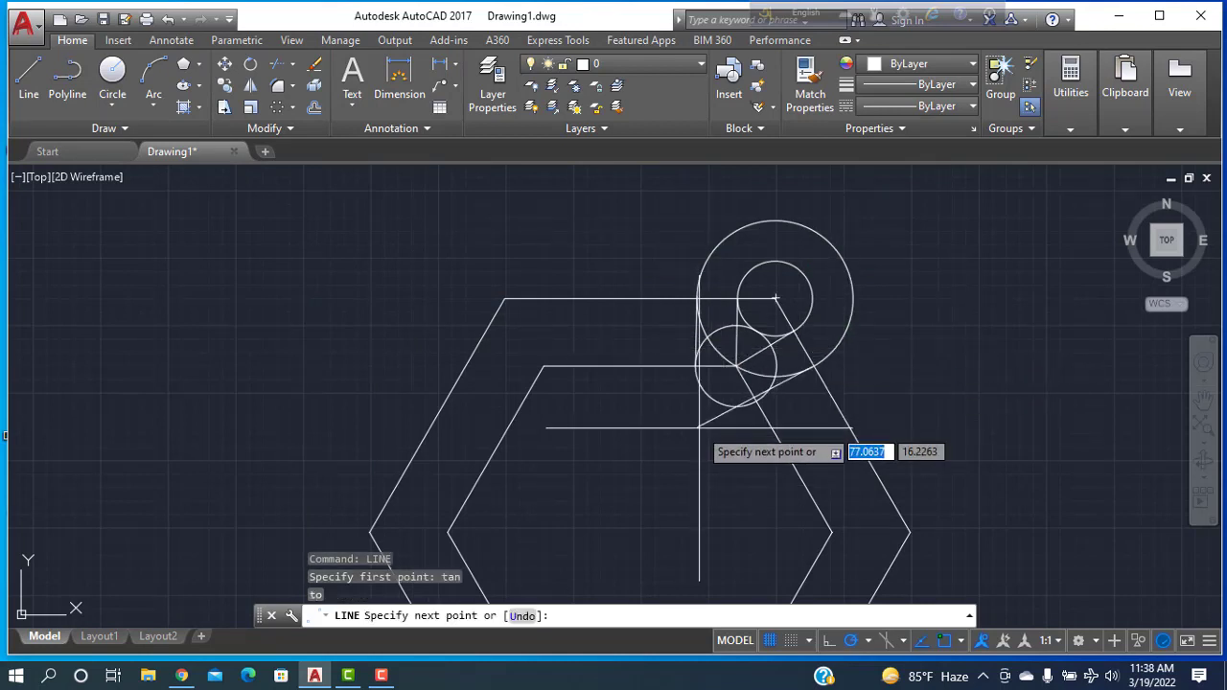
text(tan)
key(Return)
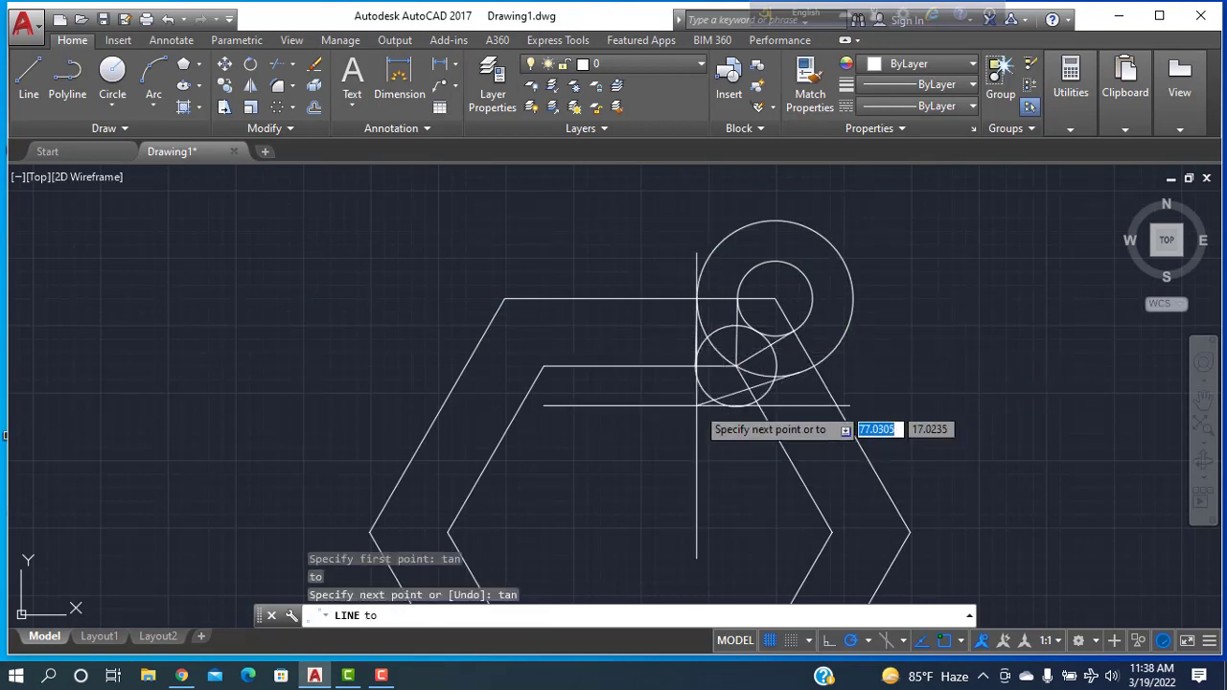
click(766, 393)
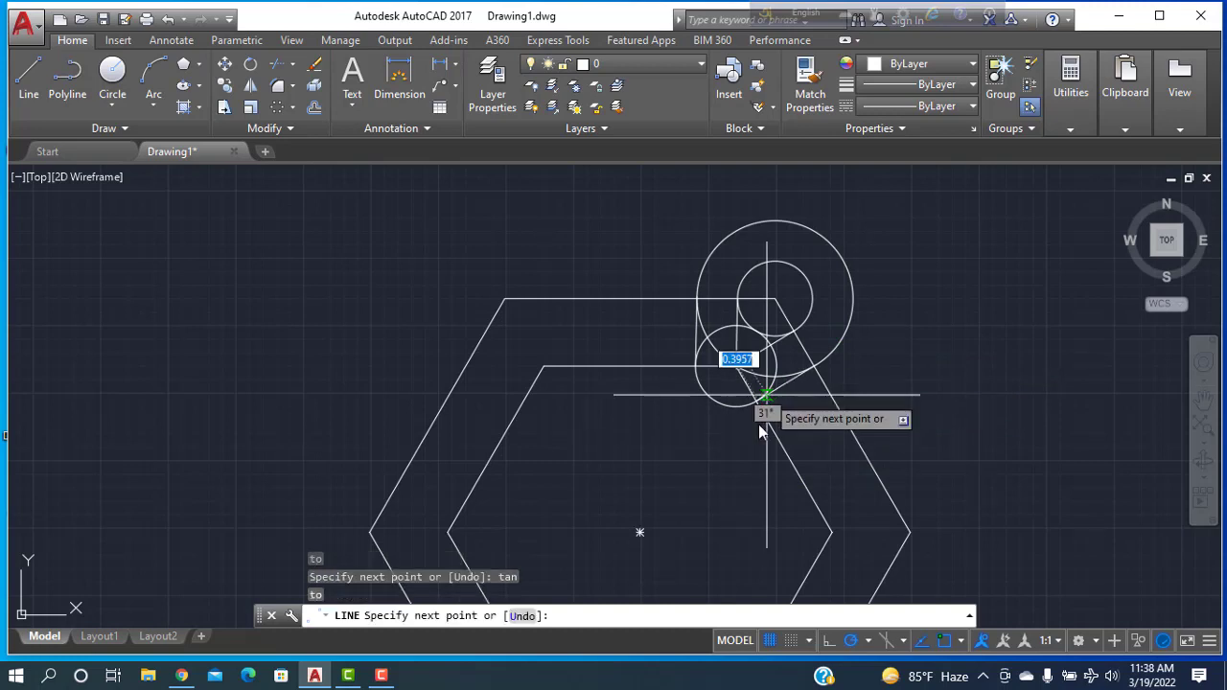
key(Escape)
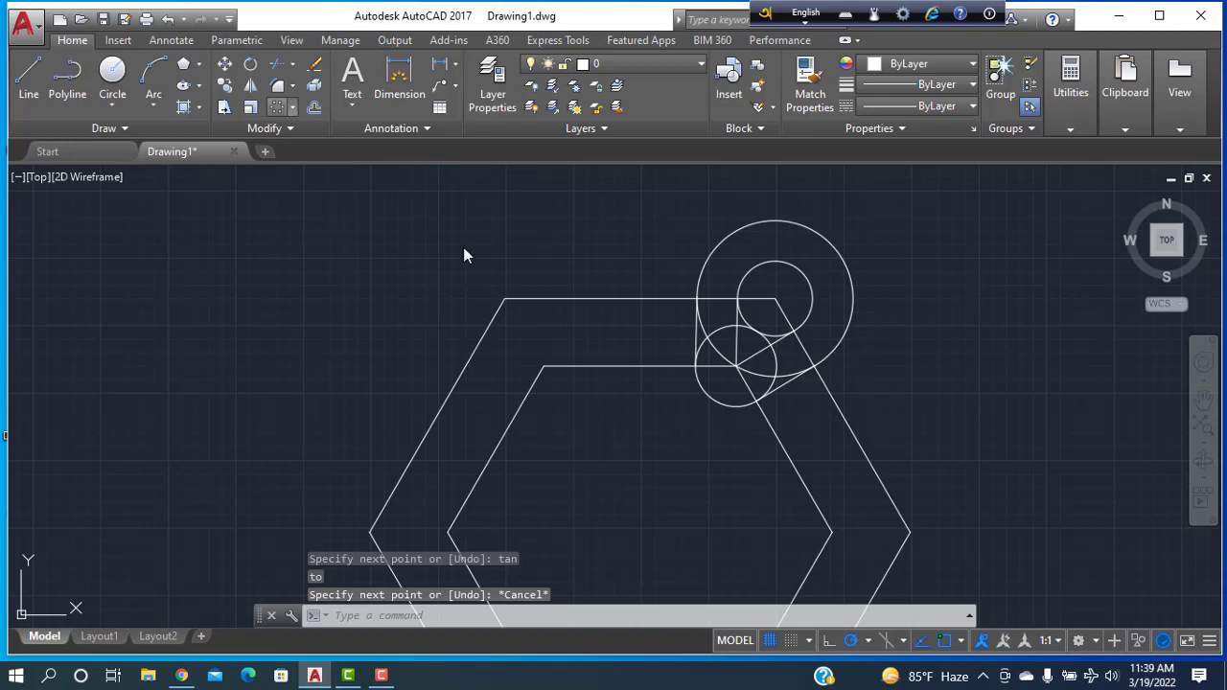
Create a polar array of the three corner circles and four connecting lines about the hexagons' centre, with 6 items filling 360 degrees.
click(293, 108)
click(316, 209)
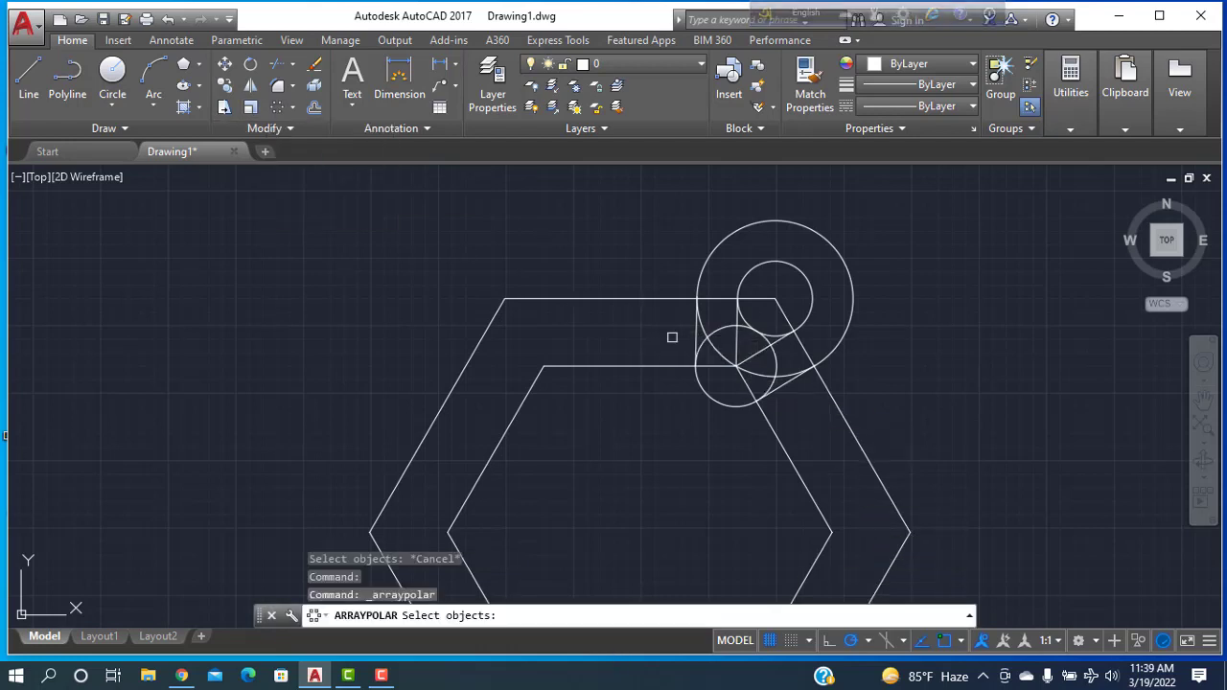
click(720, 254)
click(756, 270)
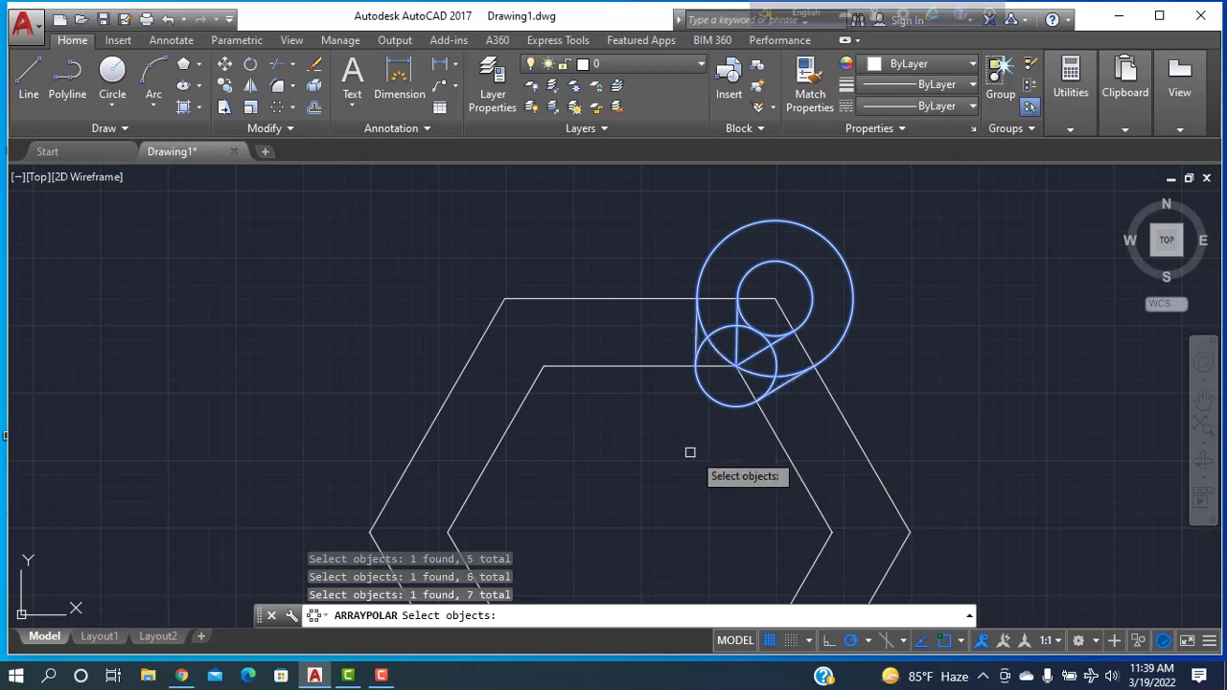
key(Return)
middle_drag(690, 476, 687, 381)
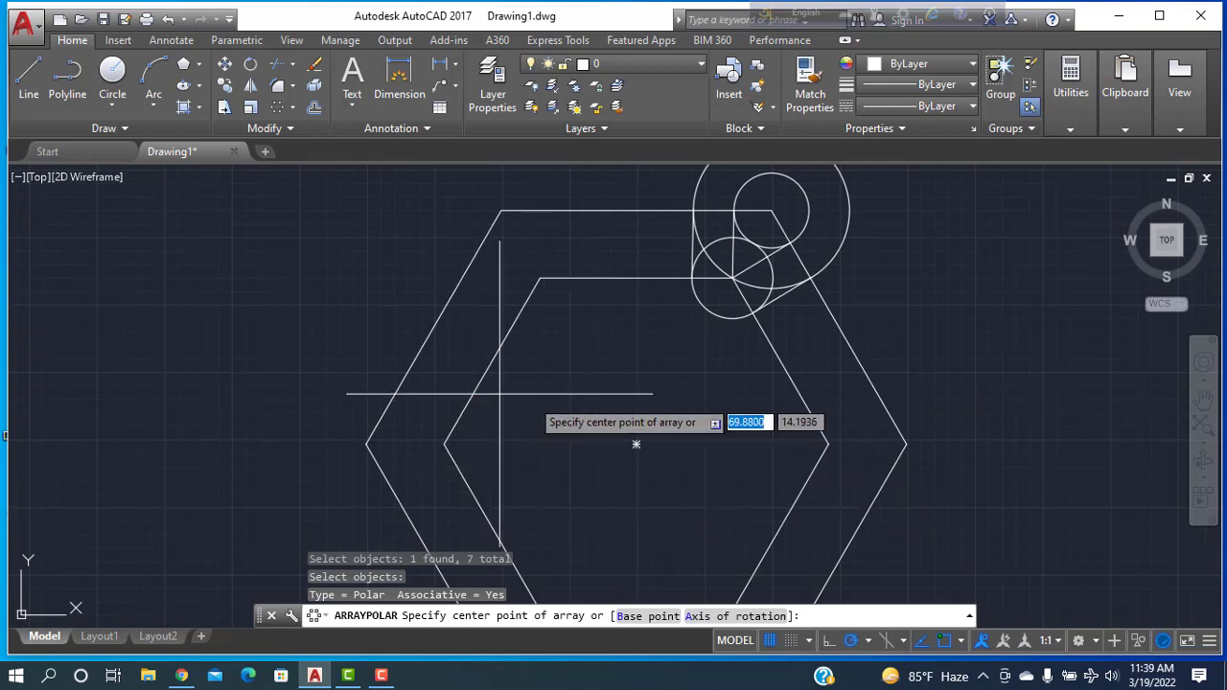
click(635, 443)
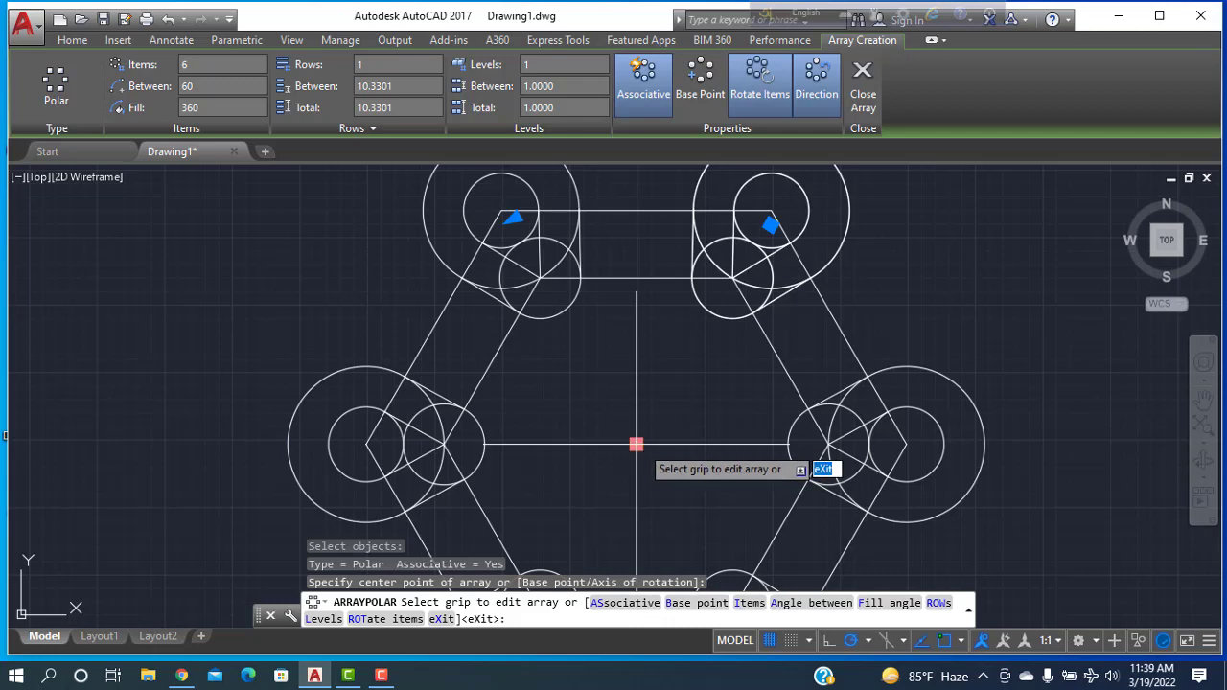
scroll(636, 443, down, 4)
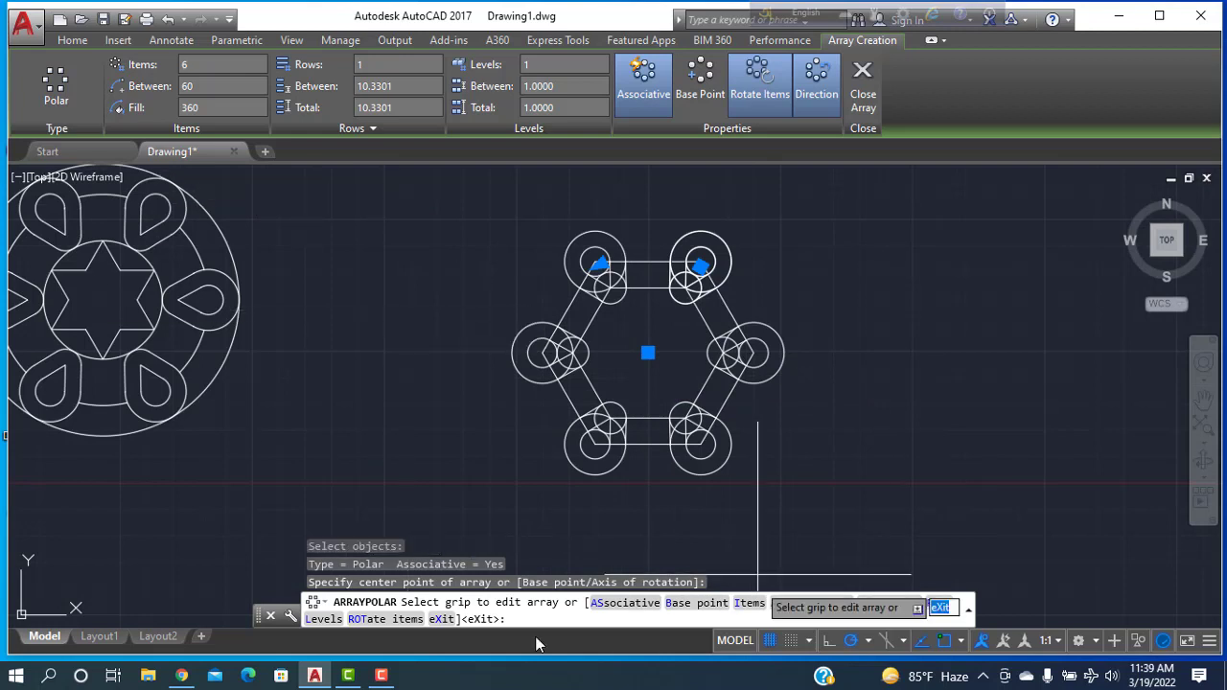
click(861, 77)
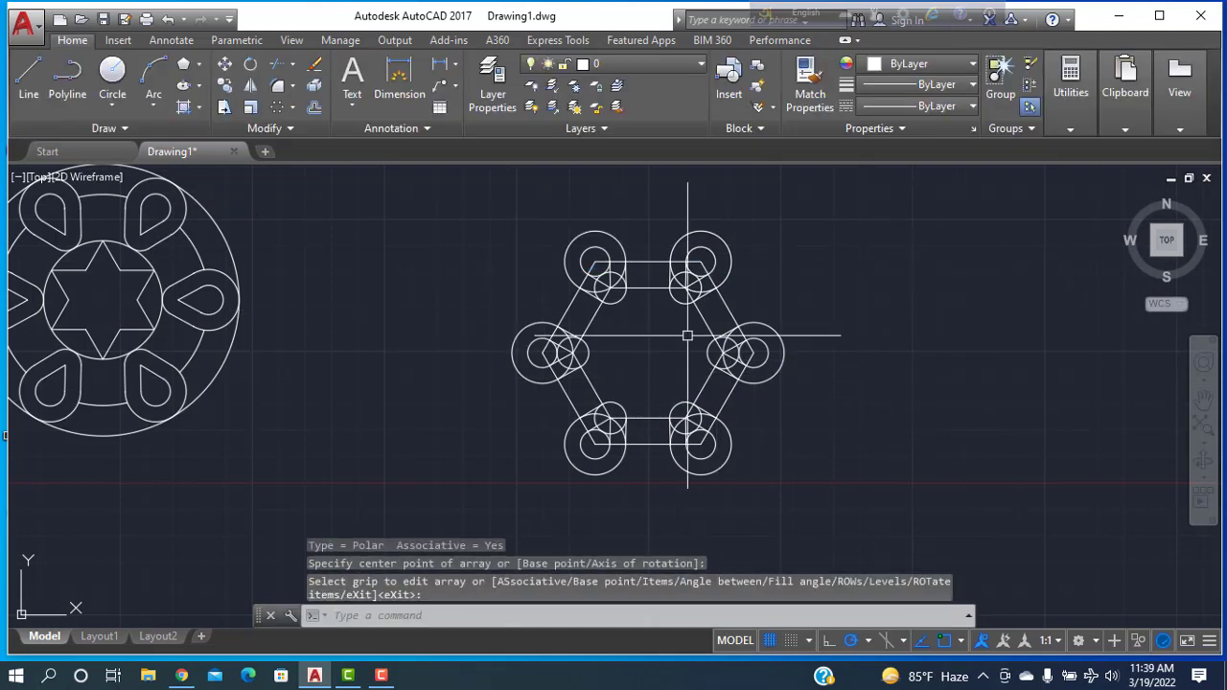
Explode the polar array and both hexagons into individual objects.
mouse_move(906, 217)
mouse_down()
mouse_move(903, 430)
mouse_move(706, 512)
mouse_move(466, 282)
mouse_move(554, 192)
mouse_up()
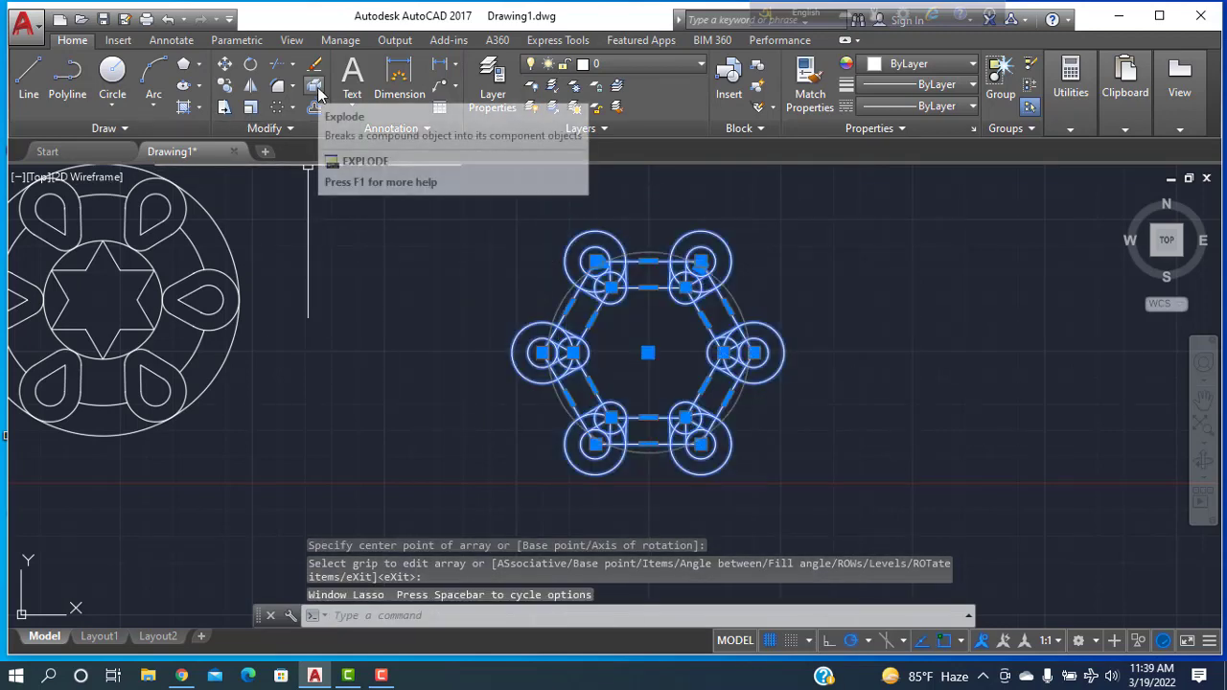
click(317, 88)
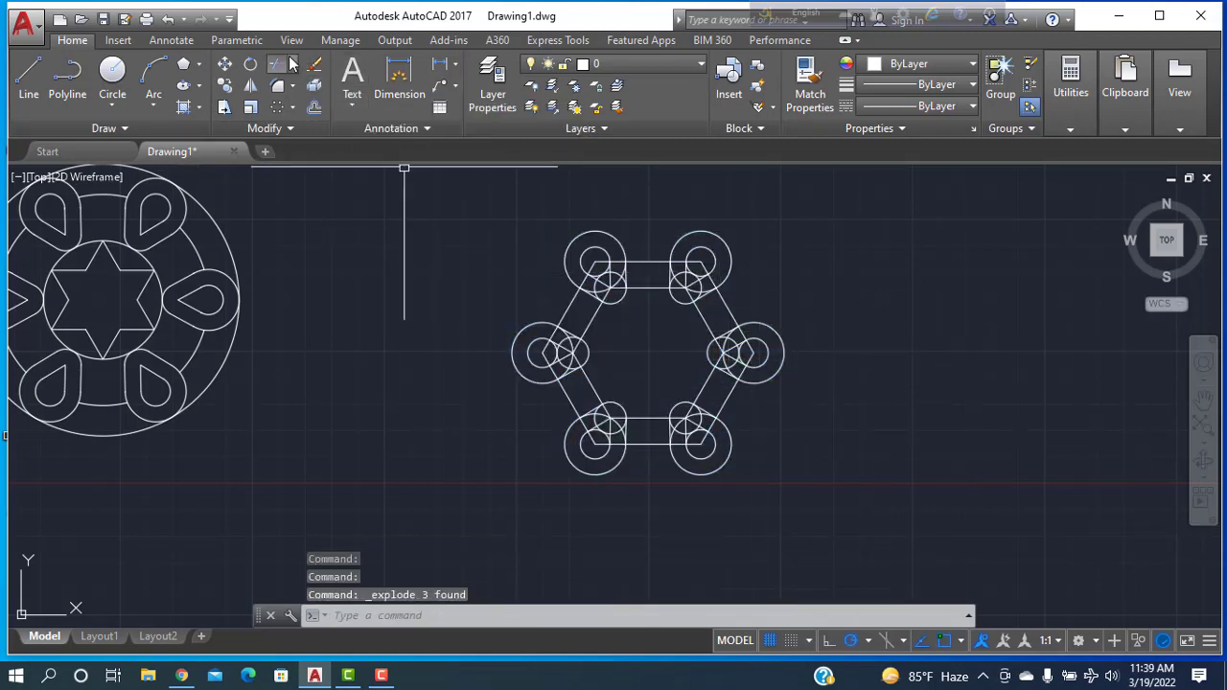
Using all objects as cutting edges, trim the outer hexagon's left-hand edge between the two concentric circles at the upper-left corner.
click(296, 66)
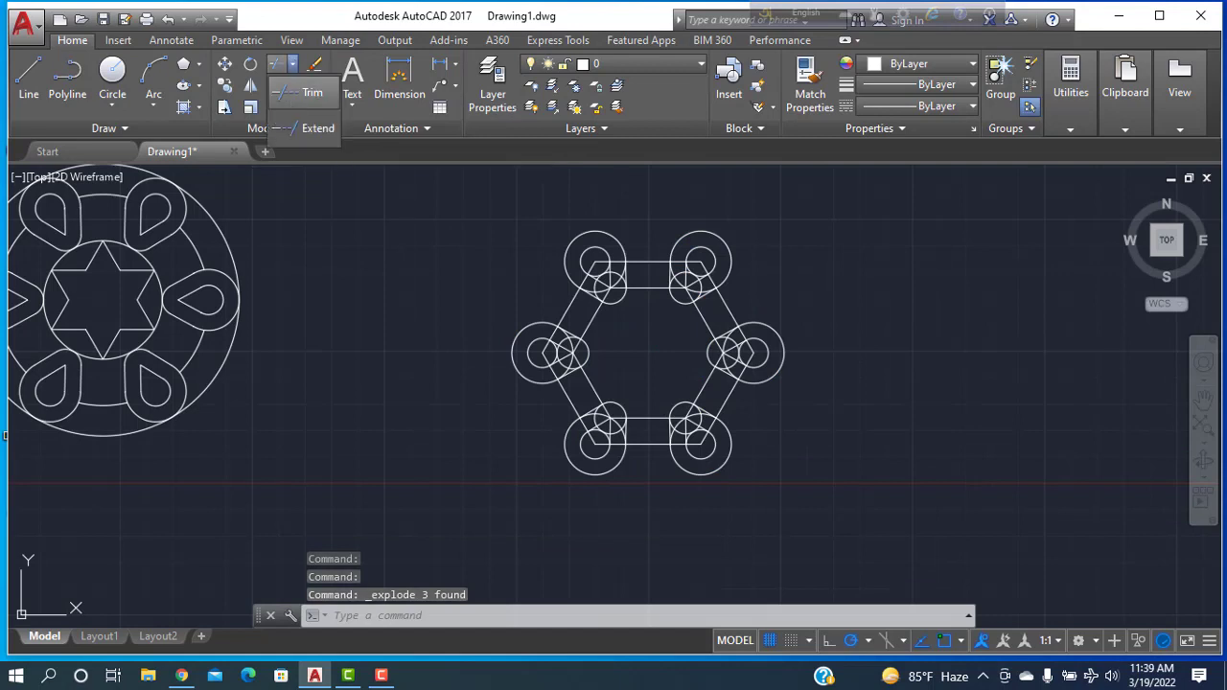
click(307, 93)
key(Return)
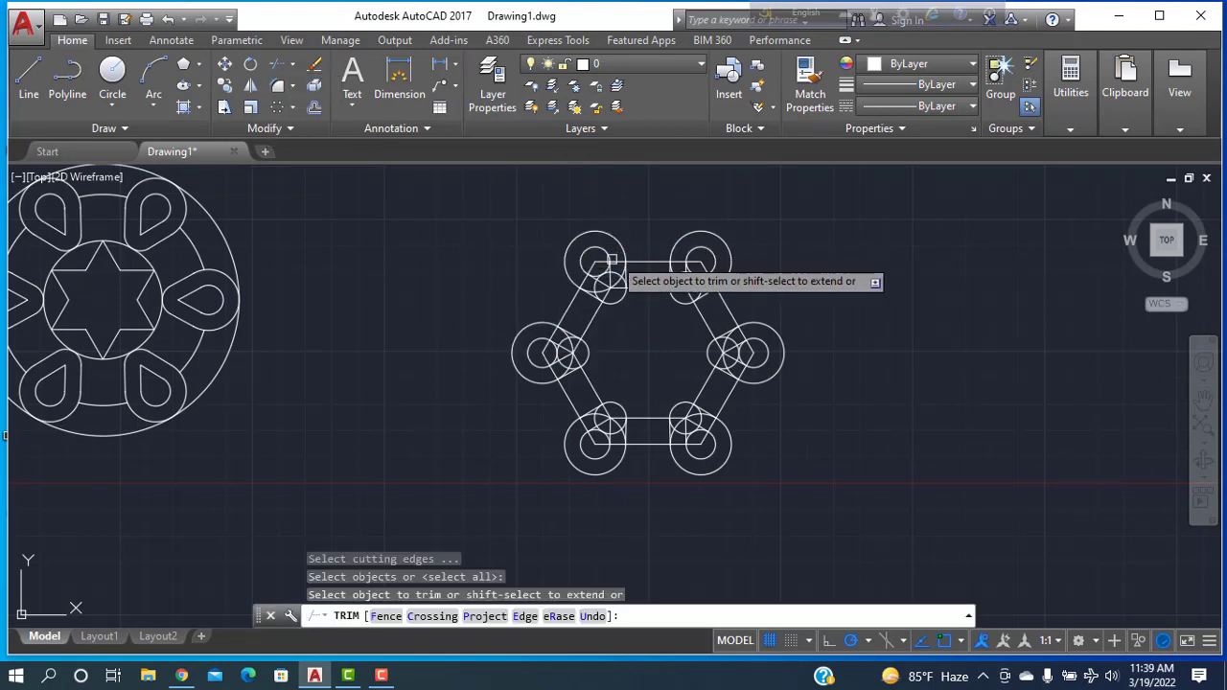
scroll(595, 312, up, 4)
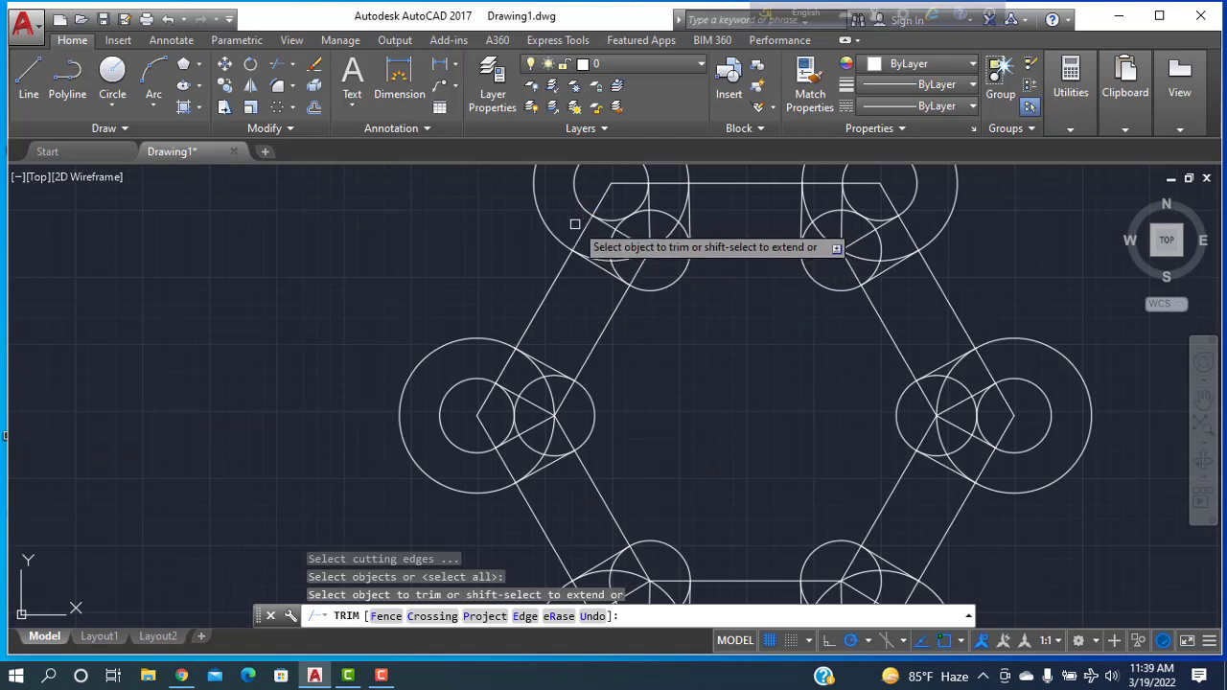
click(580, 226)
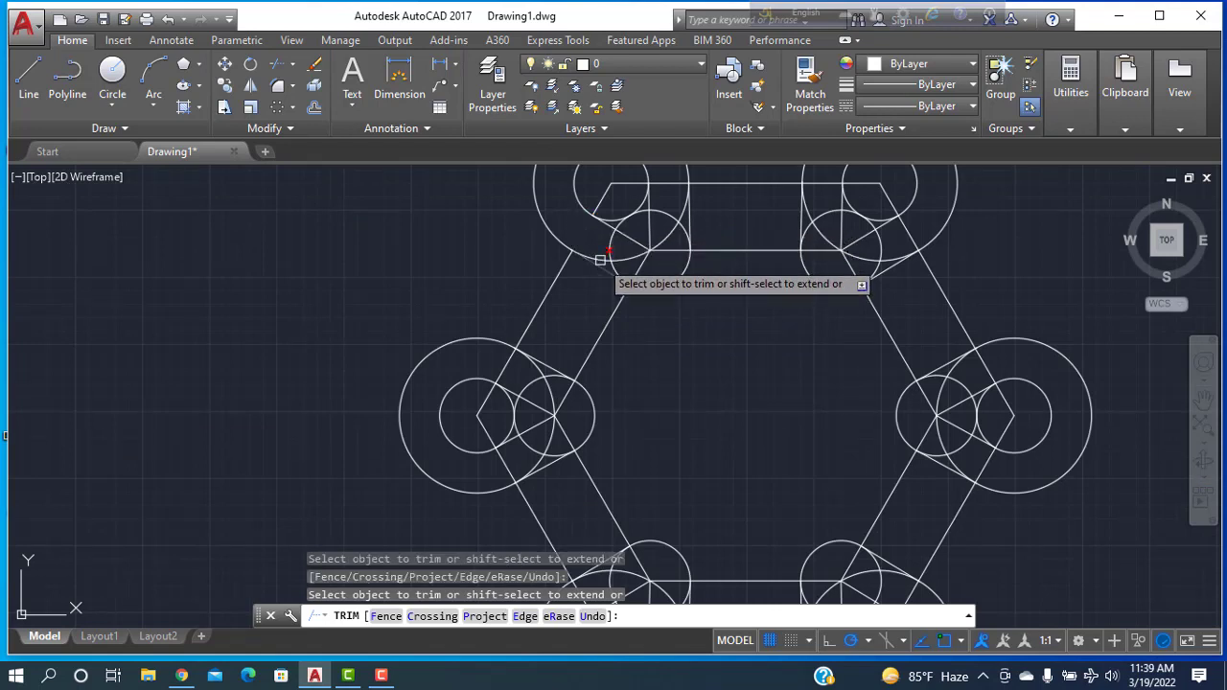
click(600, 259)
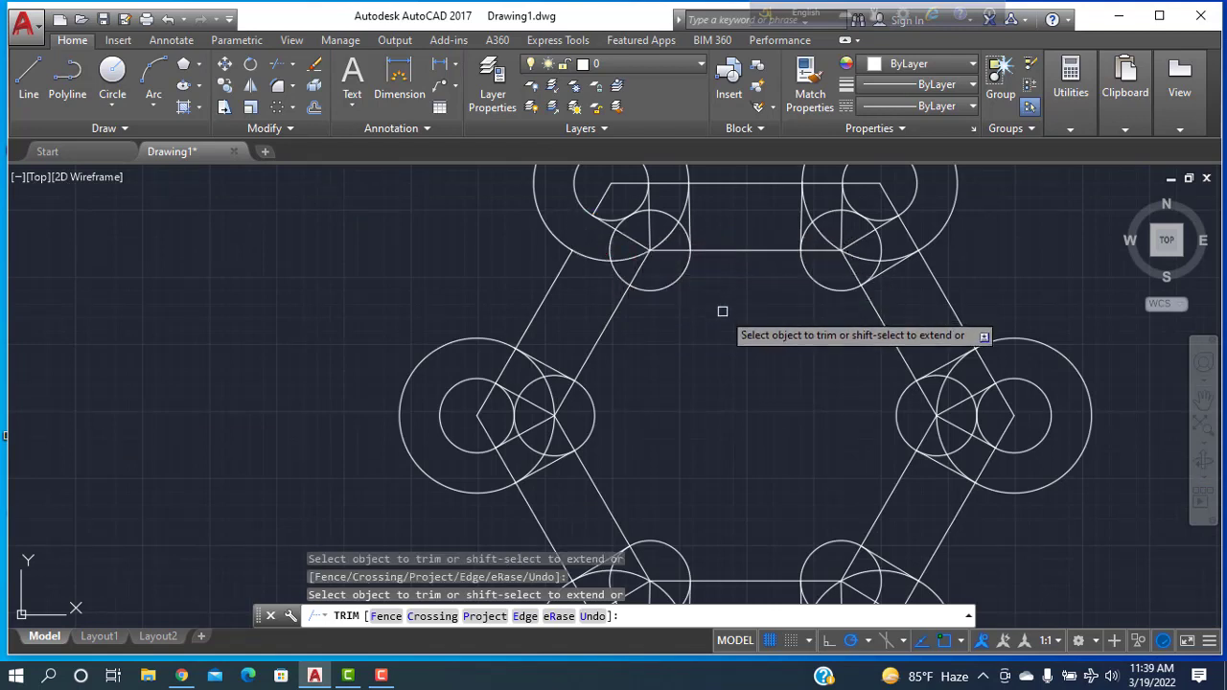
text(u)
key(Return)
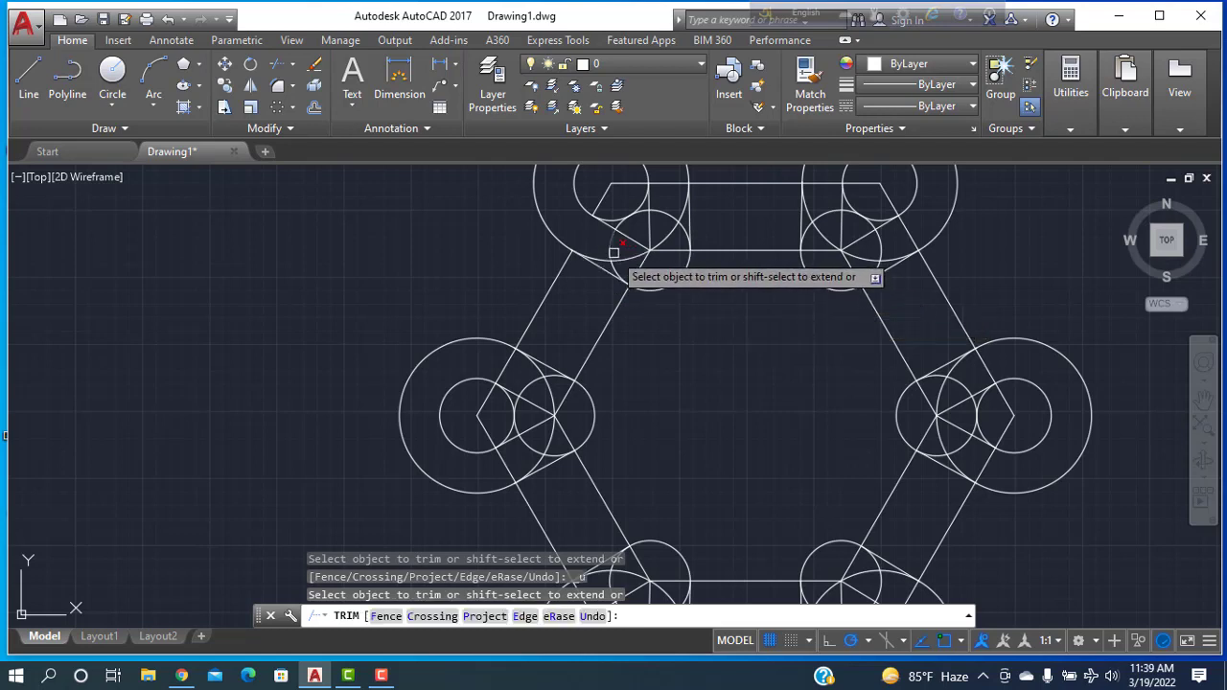
Trim the overlapping circle arcs and the hexagon edge segments inside the upper-left teardrop.
click(614, 260)
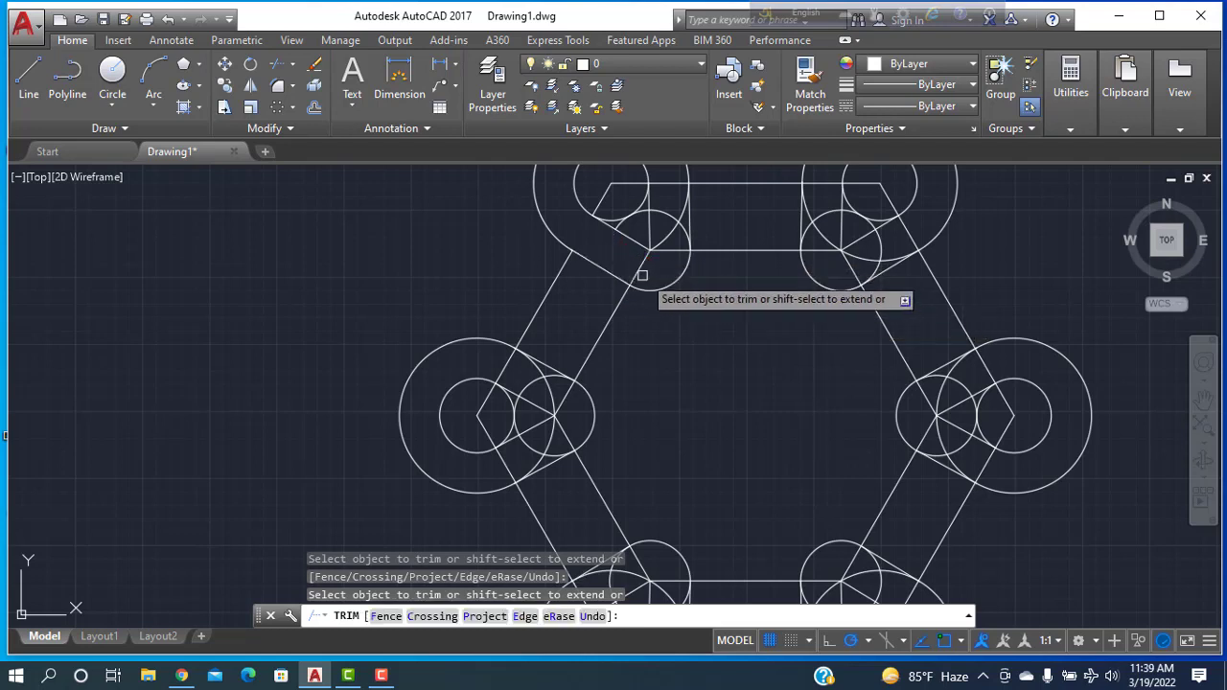
click(671, 250)
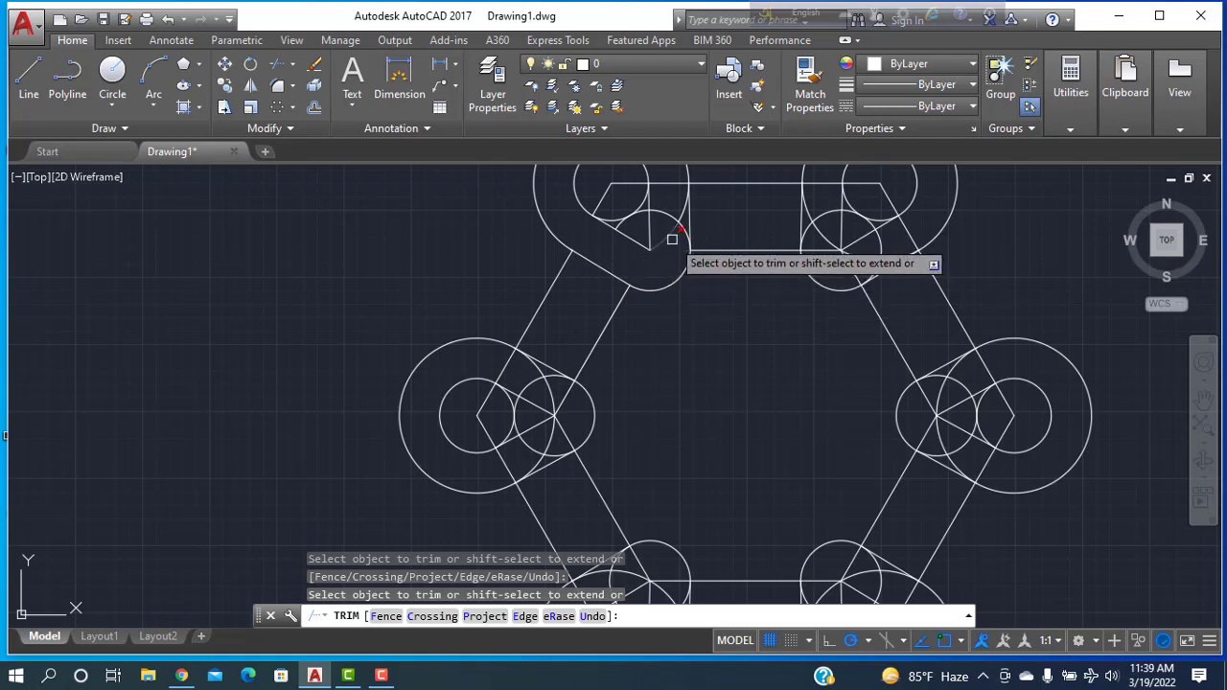
click(669, 218)
click(681, 222)
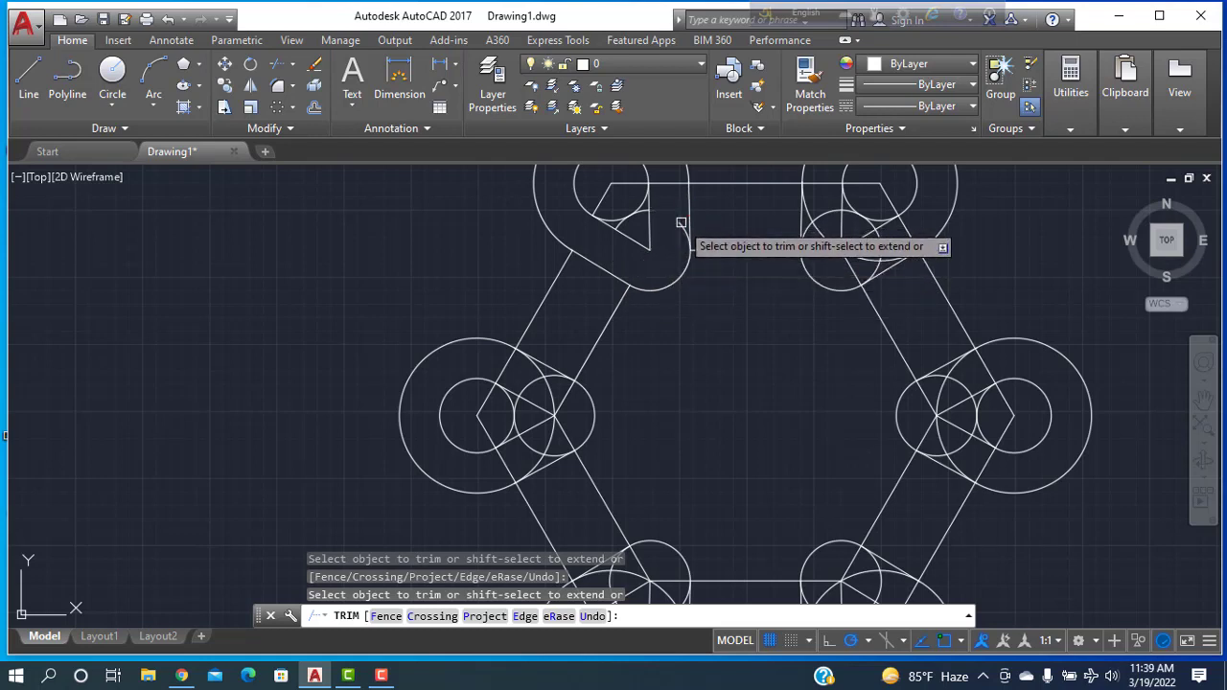
click(679, 222)
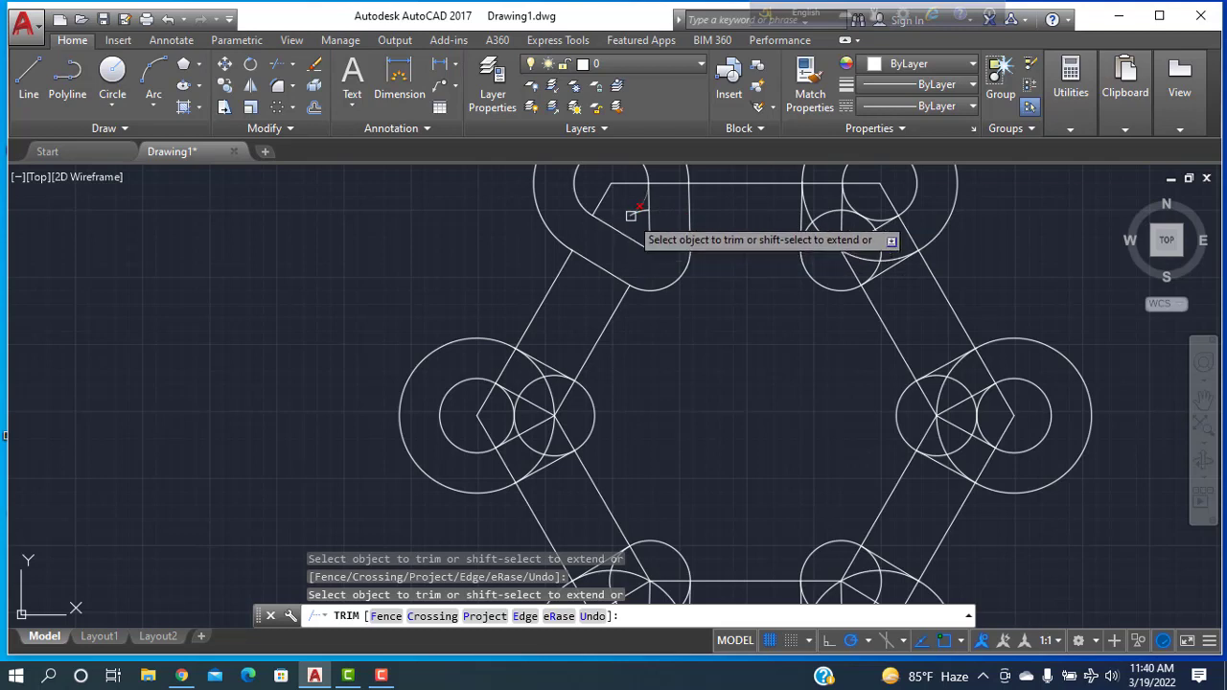
click(600, 196)
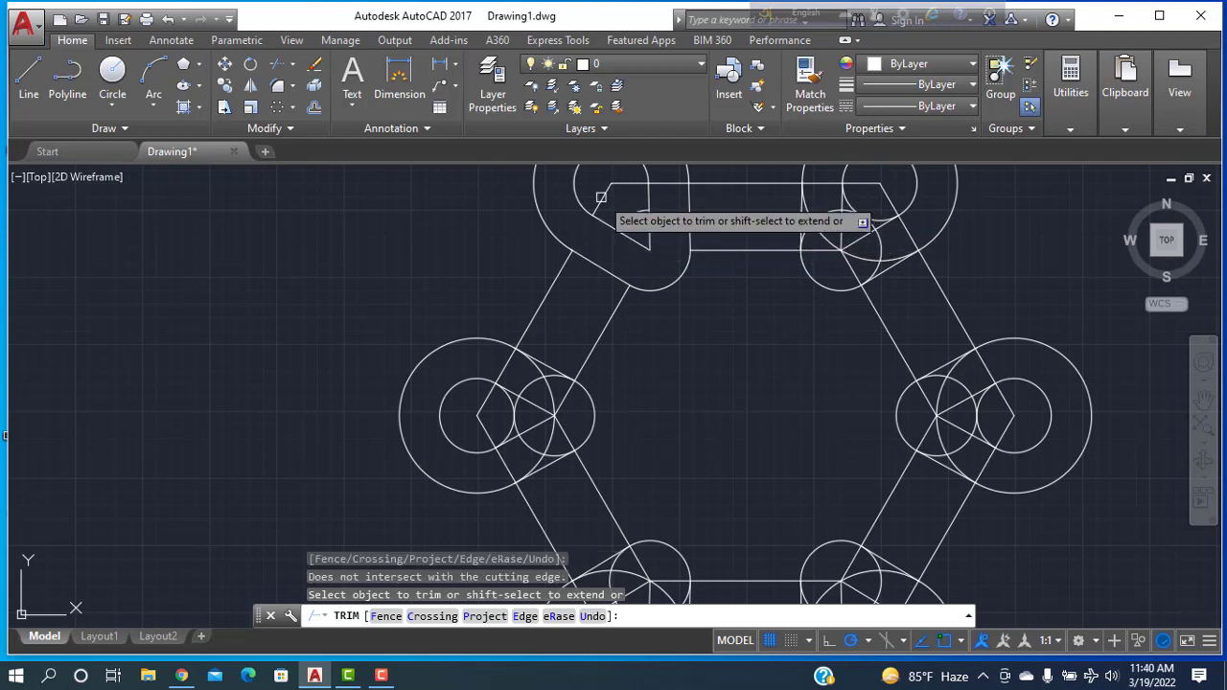
click(623, 181)
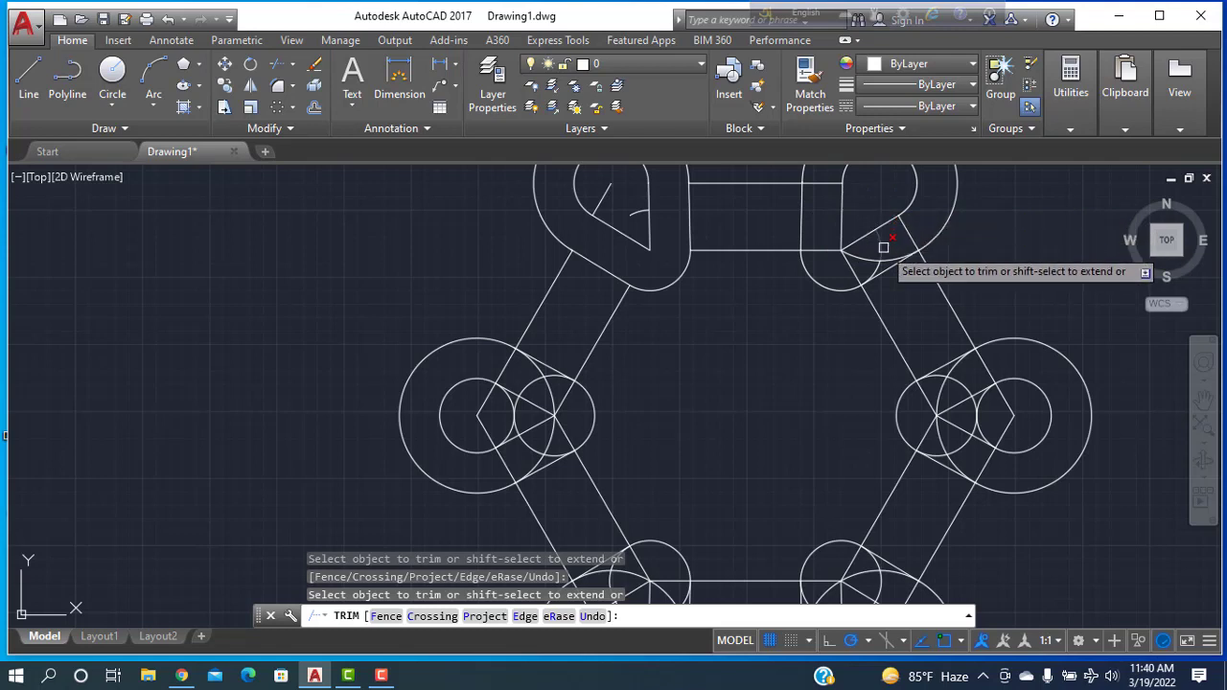
Trim the overlapping arcs and the remaining hexagon edge segments inside the upper-right teardrop.
click(883, 246)
click(871, 258)
click(849, 269)
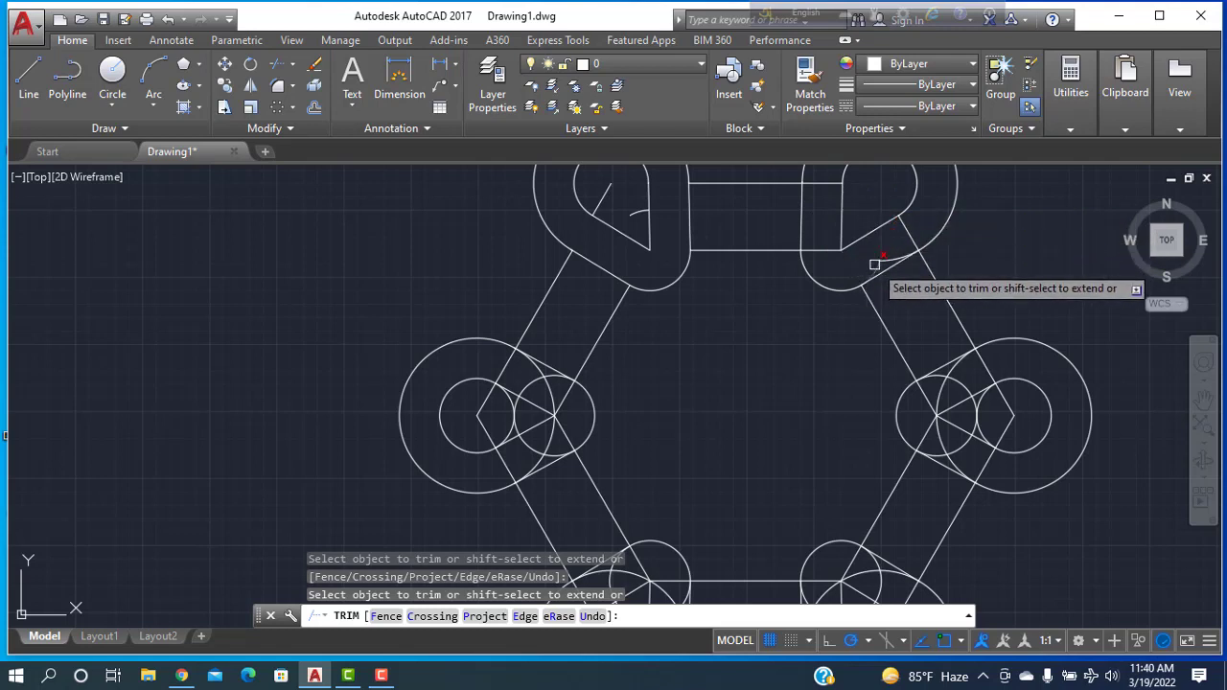
click(908, 235)
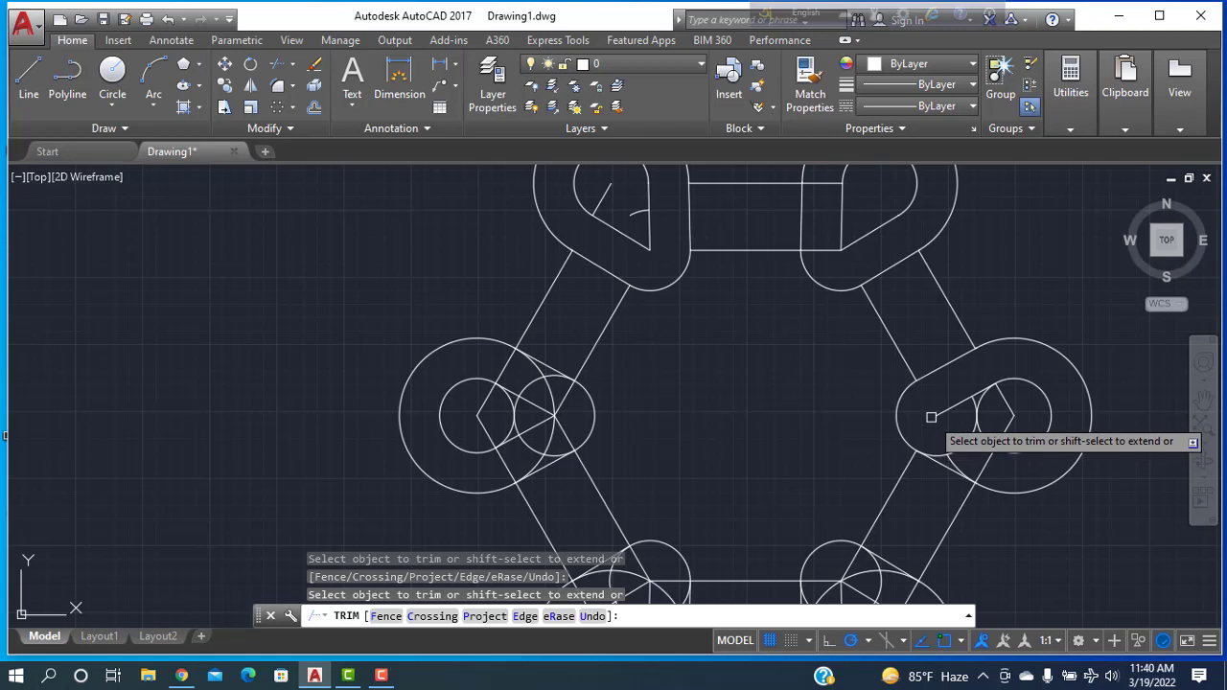
Undo the last trim of the right teardrop's inner line and trim the smallest circle's arc facing the inner tip.
key(ctrl+z)
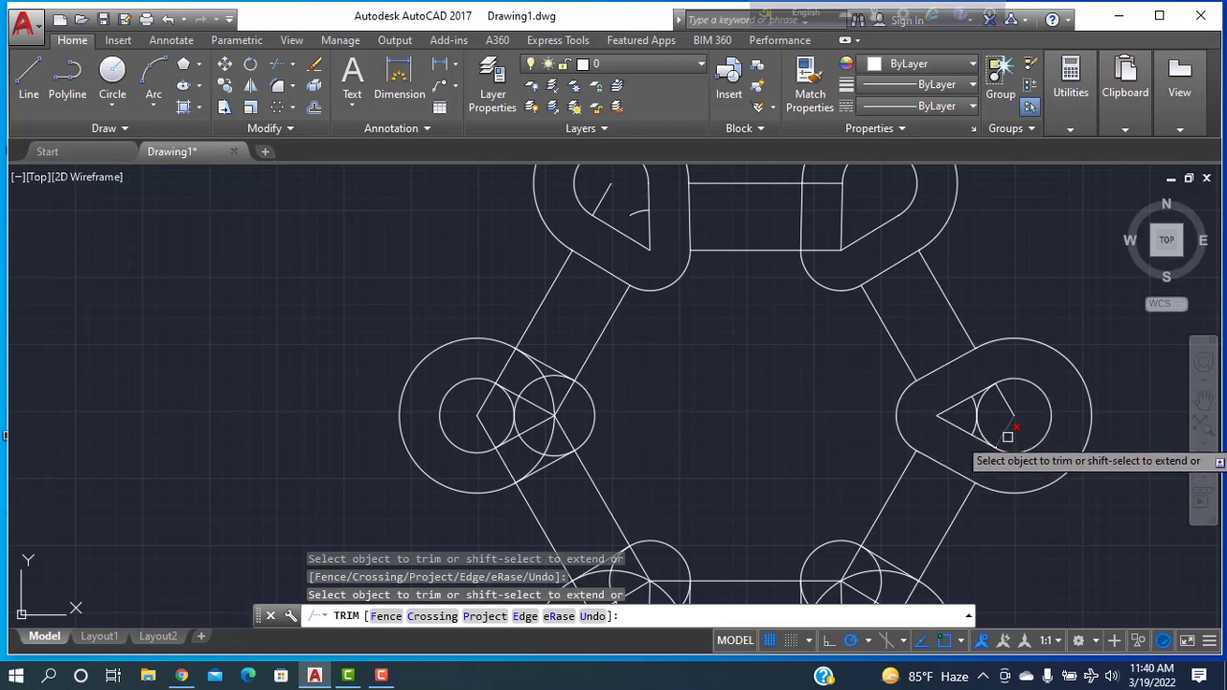
click(985, 414)
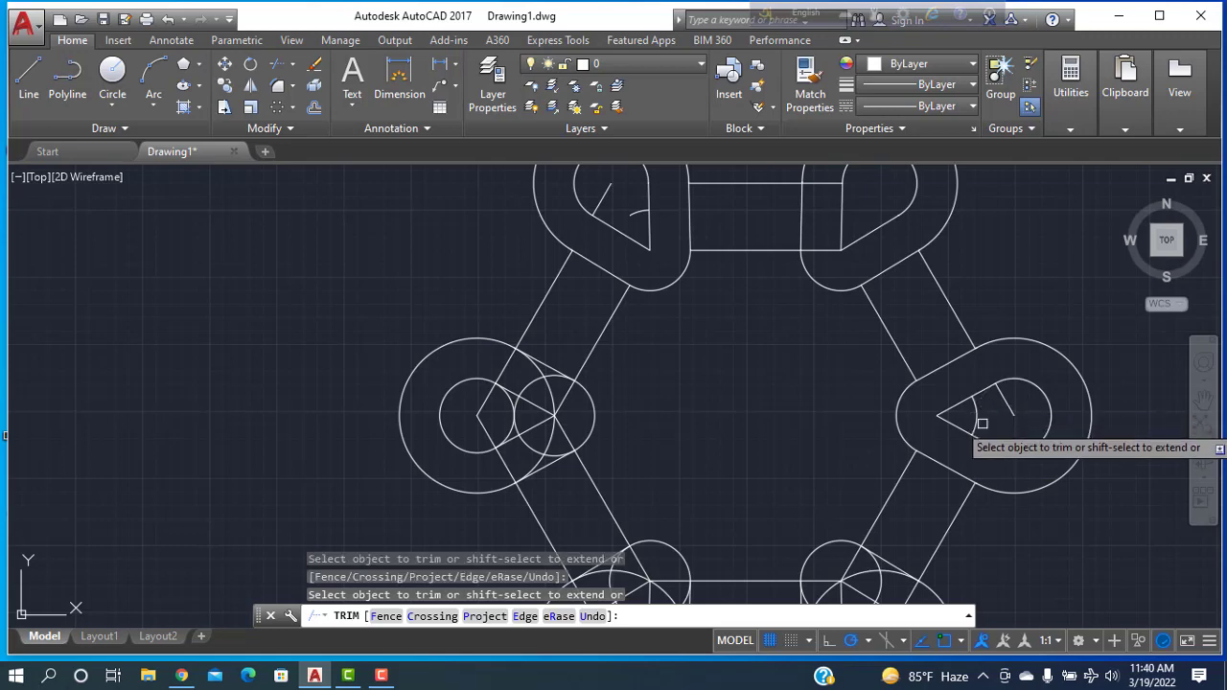
Trim the overlapping circle arcs and both hexagons' edge segments inside the lower-right teardrop.
middle_drag(903, 529, 858, 351)
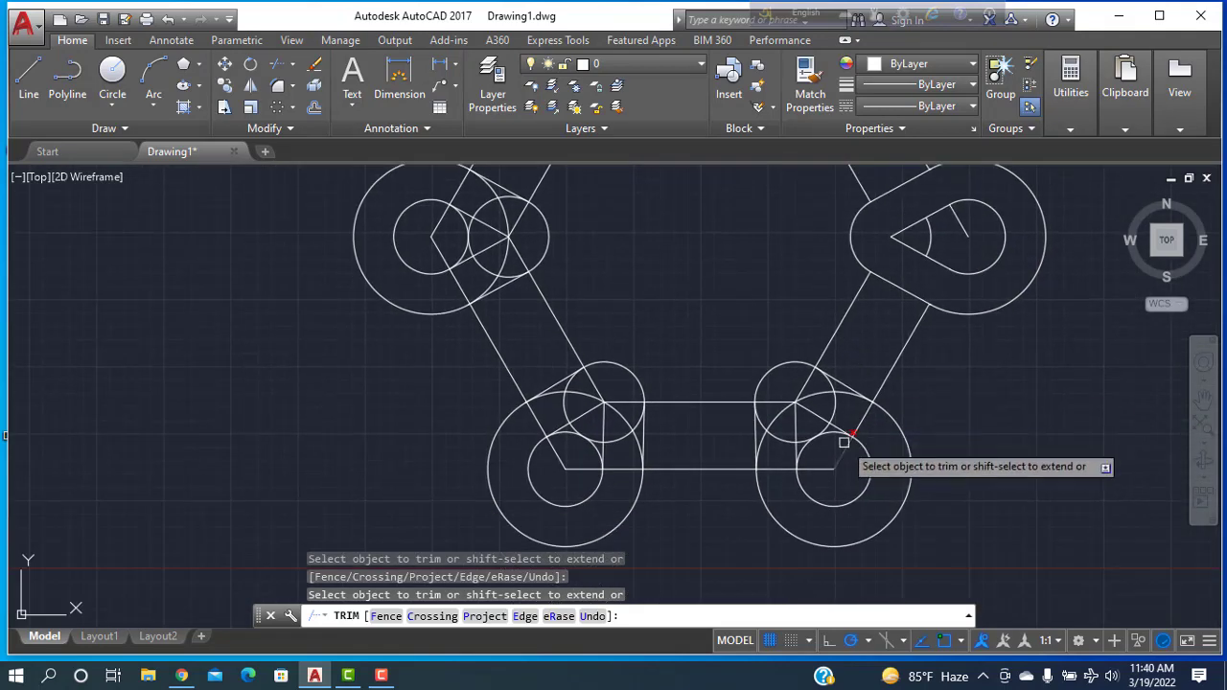
click(822, 392)
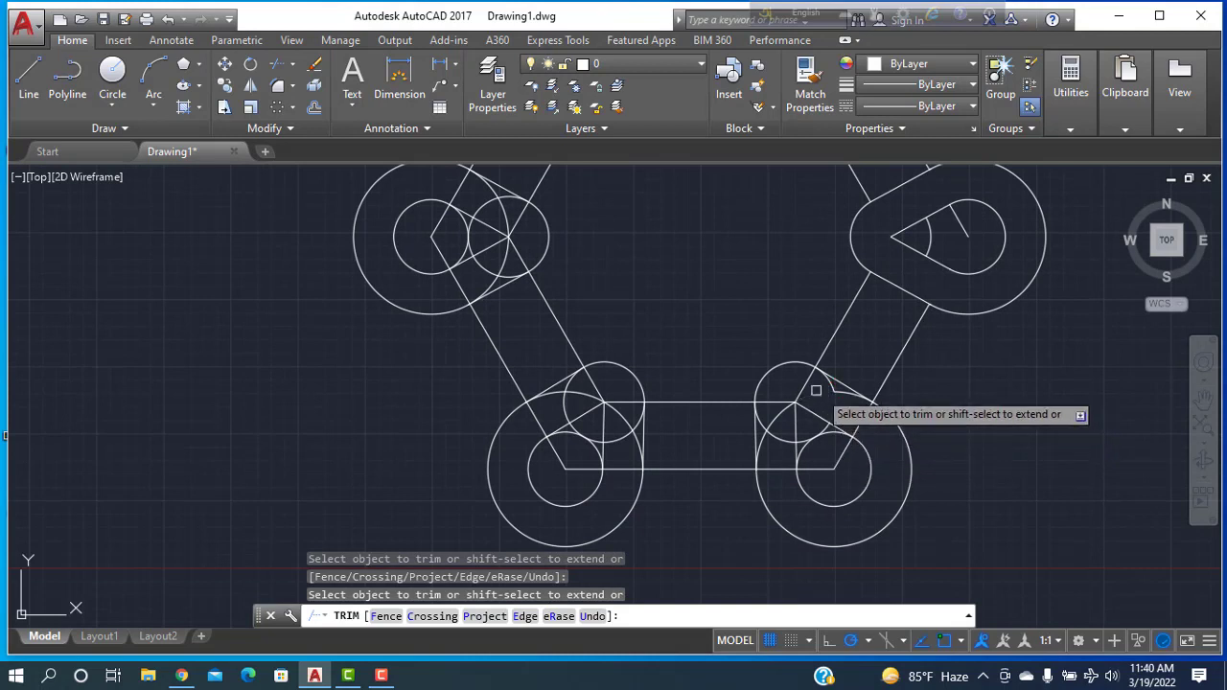
click(805, 385)
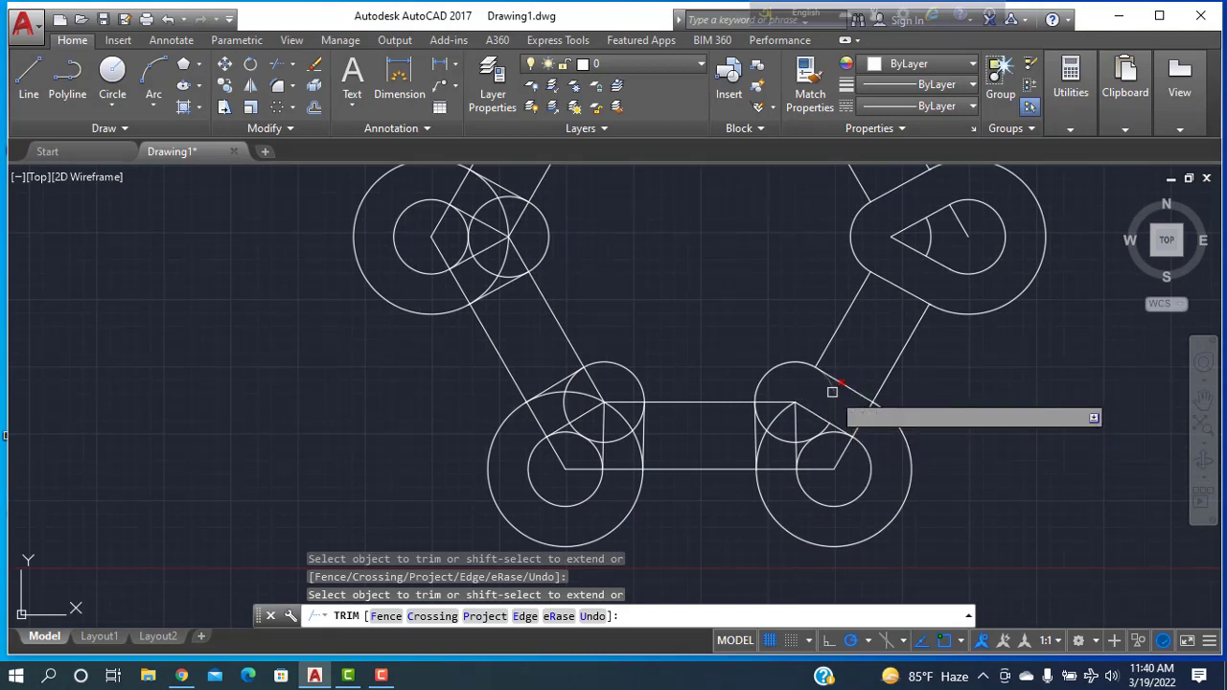
click(775, 406)
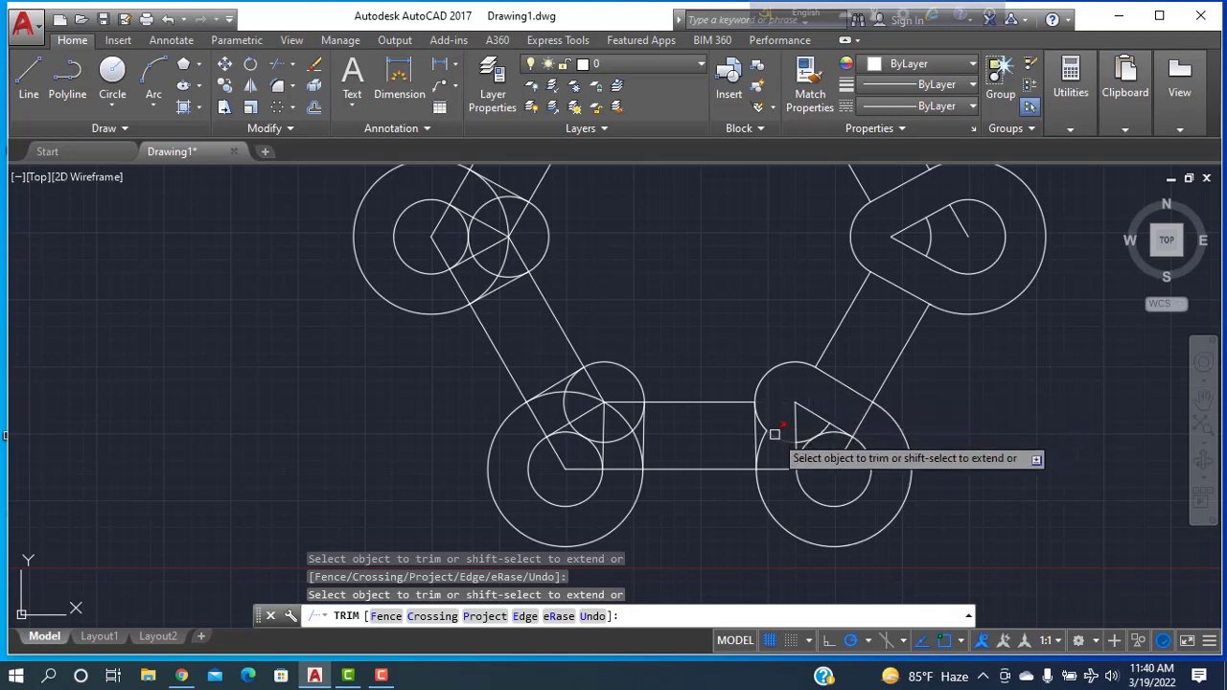
click(761, 431)
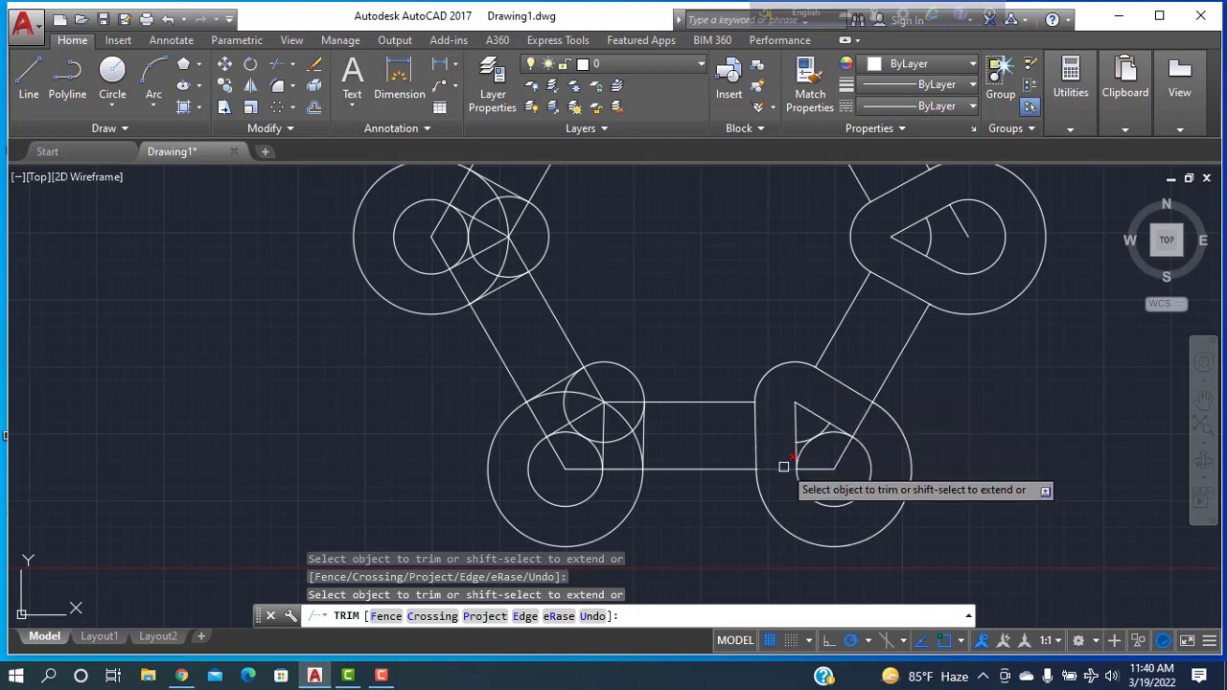
click(787, 468)
click(827, 467)
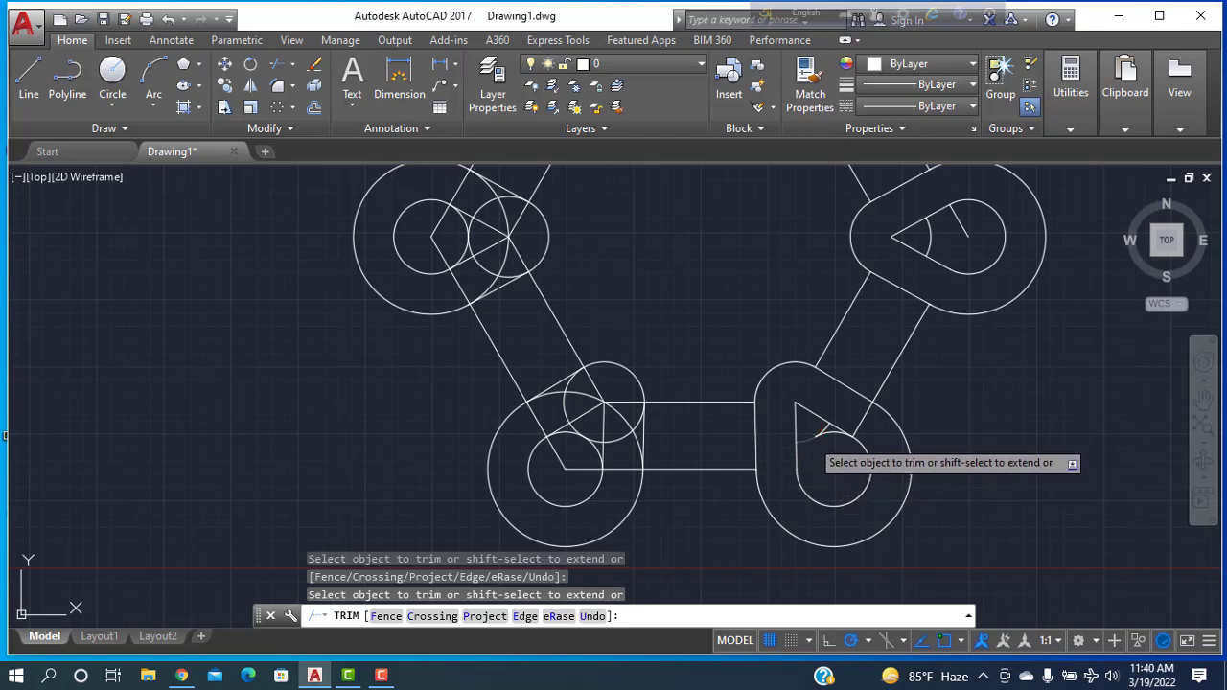
Trim the outer hexagon's edge segments and the smallest circle's inner arc inside the lower-left teardrop.
click(614, 468)
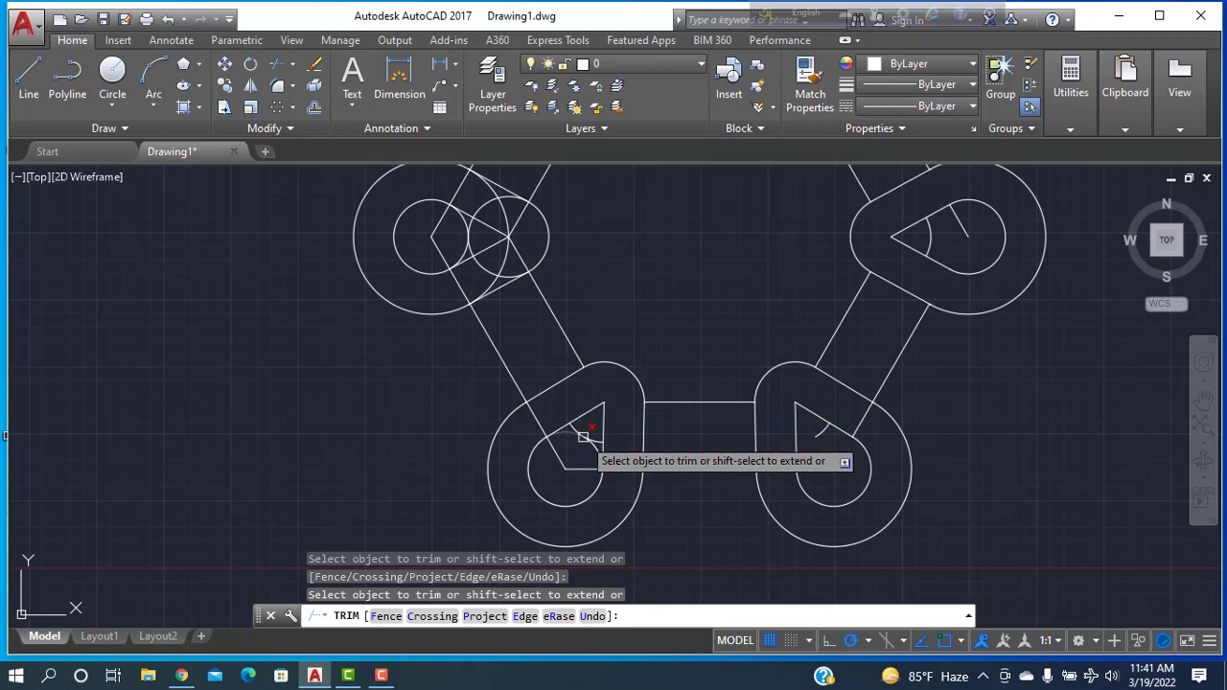
click(564, 472)
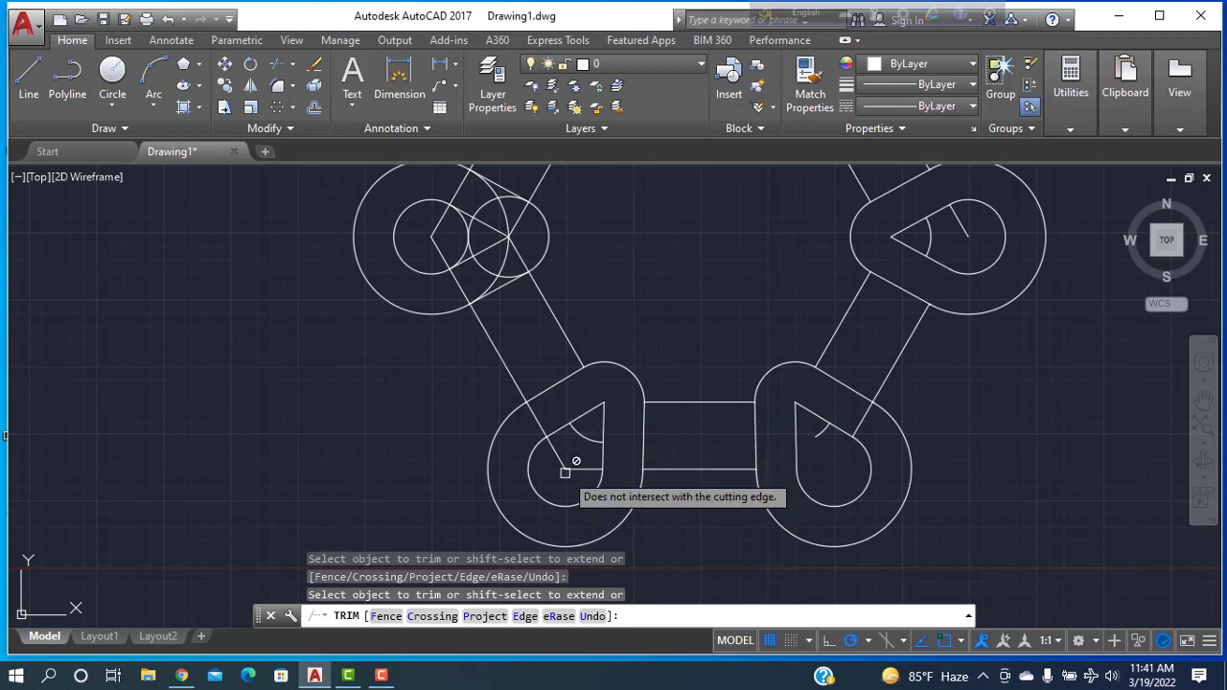
click(555, 454)
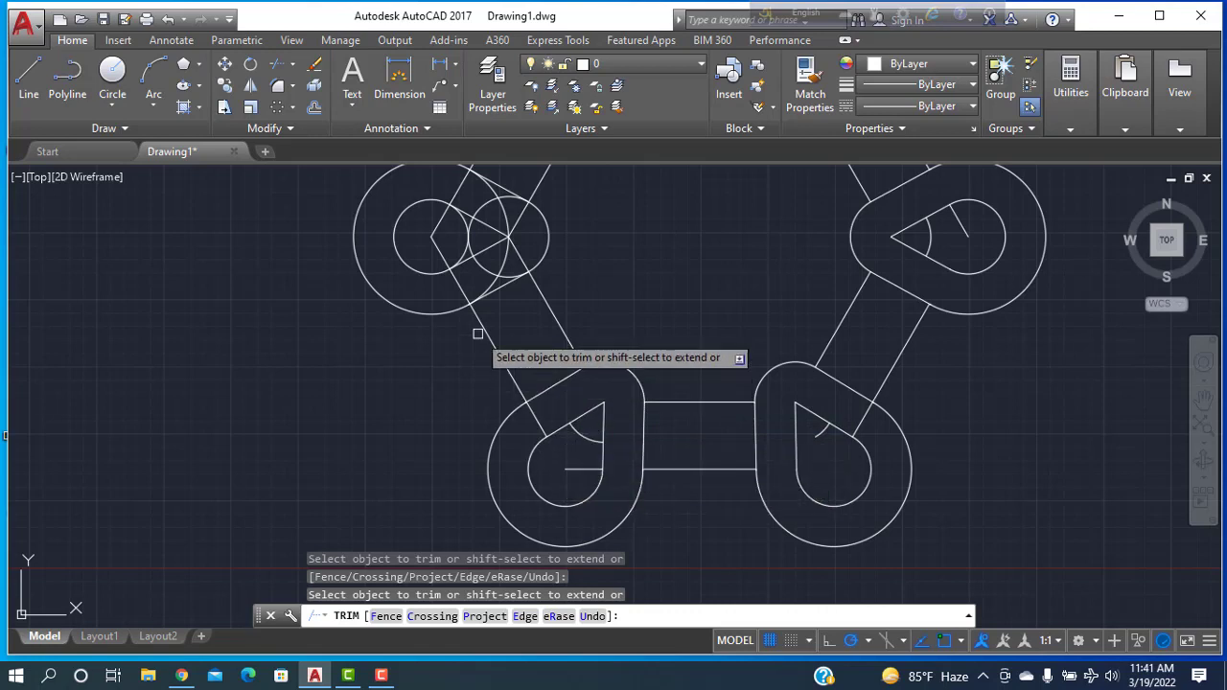
Trim both hexagons' edge segments and the overlapping circle arcs inside the left teardrop, keeping the smallest circle's arc near the inner tip.
scroll(578, 507, up, 3)
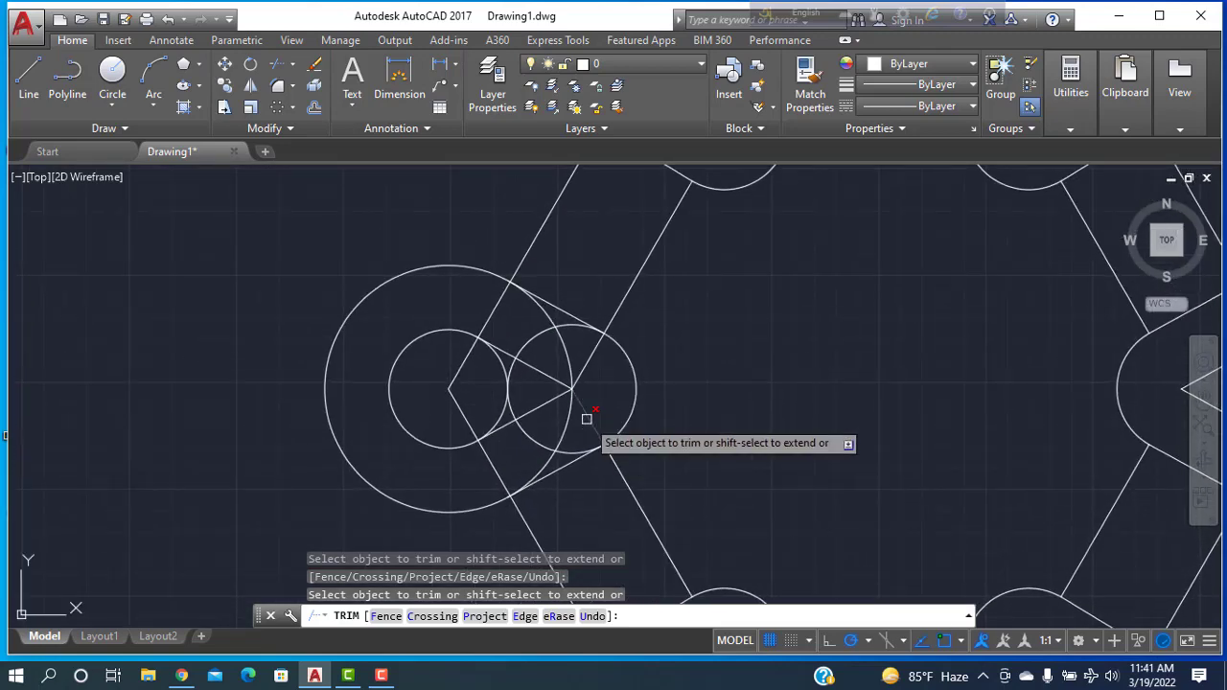
click(589, 419)
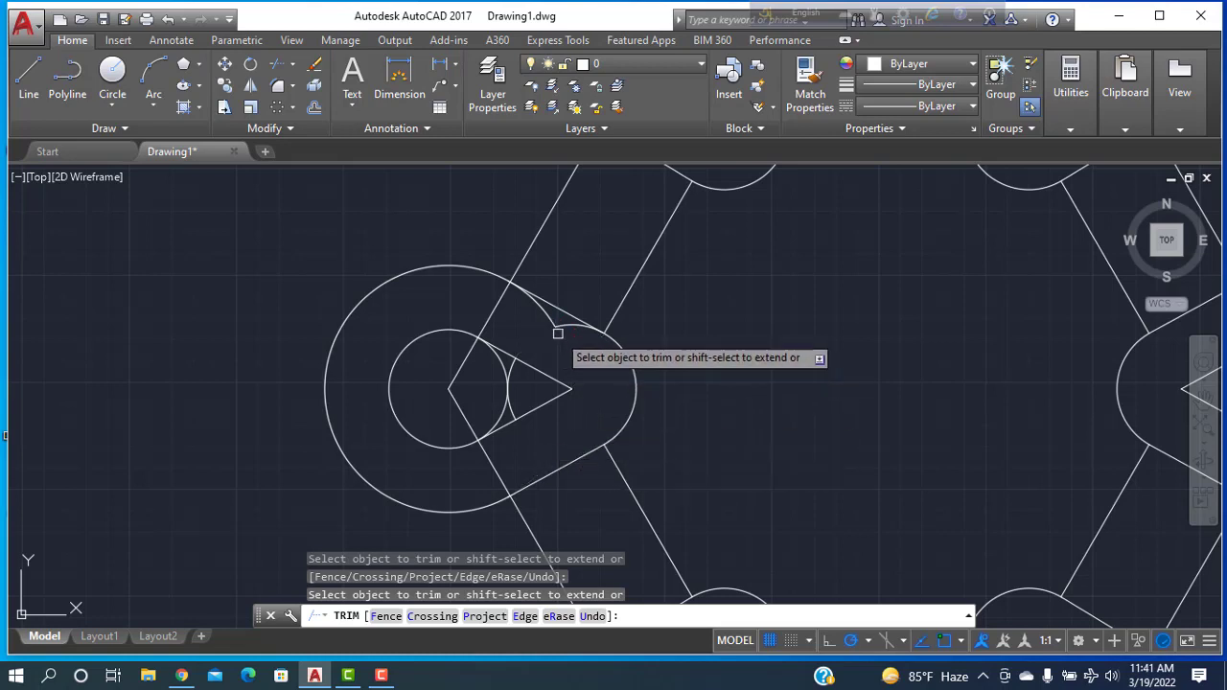
click(557, 328)
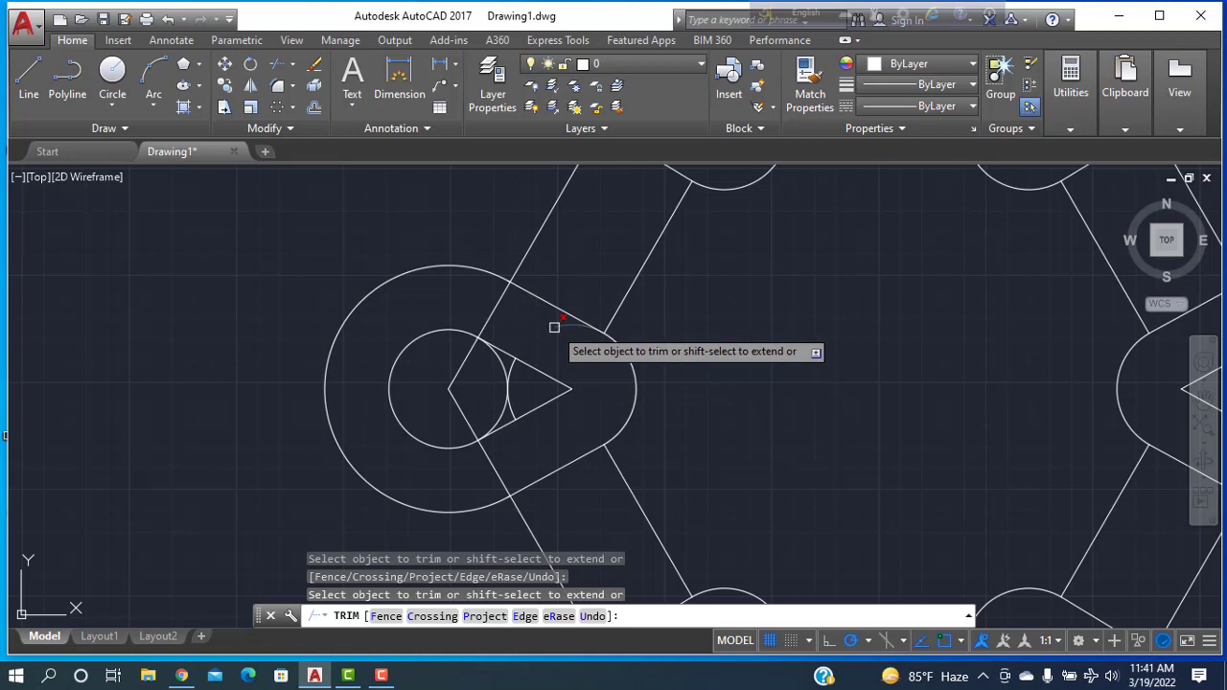
click(504, 391)
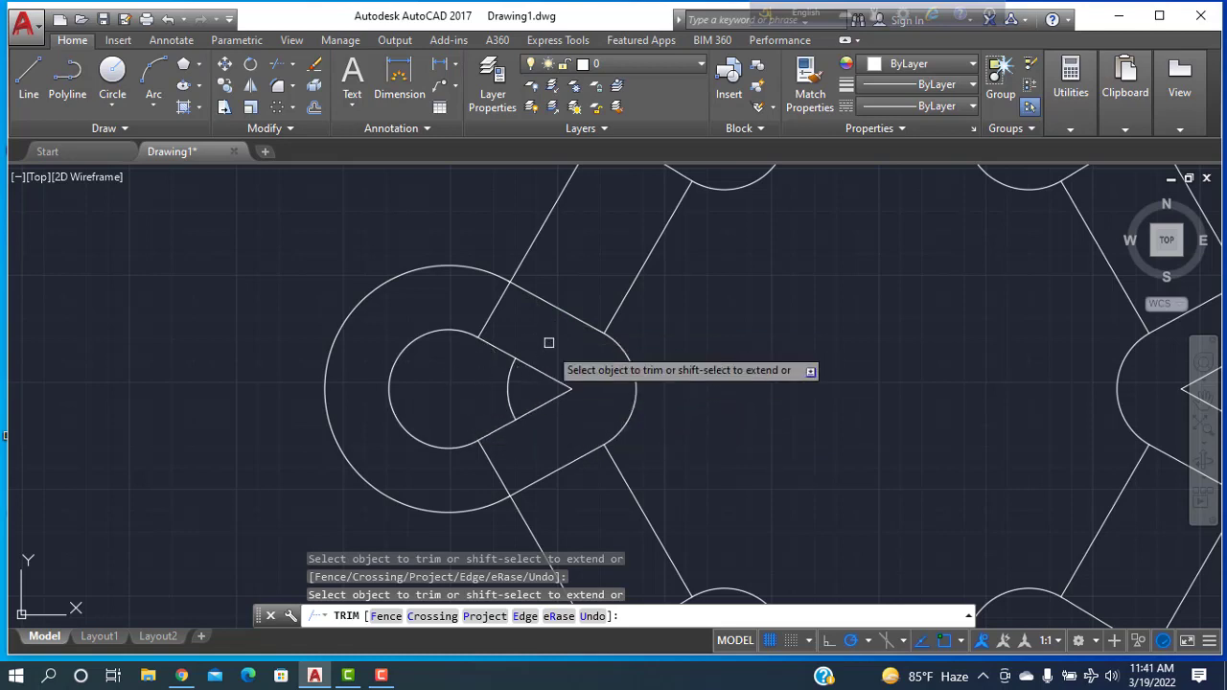
middle_drag(548, 340, 563, 470)
scroll(563, 470, down, 3)
scroll(629, 390, down, 3)
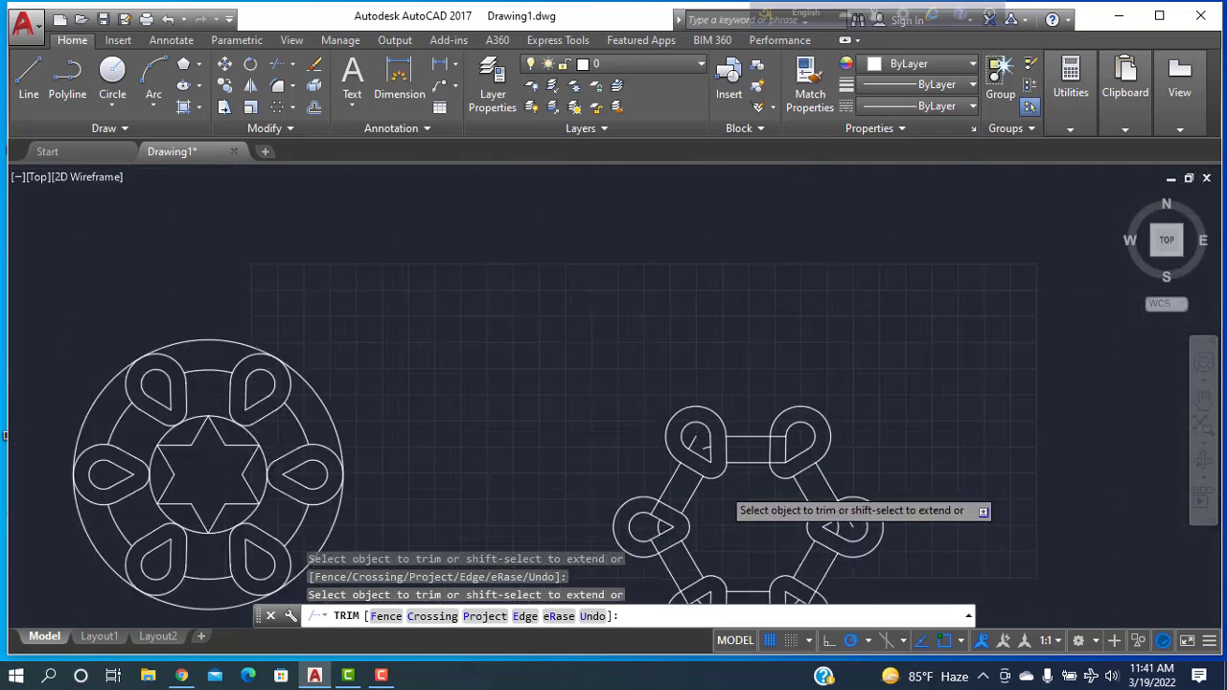
middle_drag(725, 496, 693, 364)
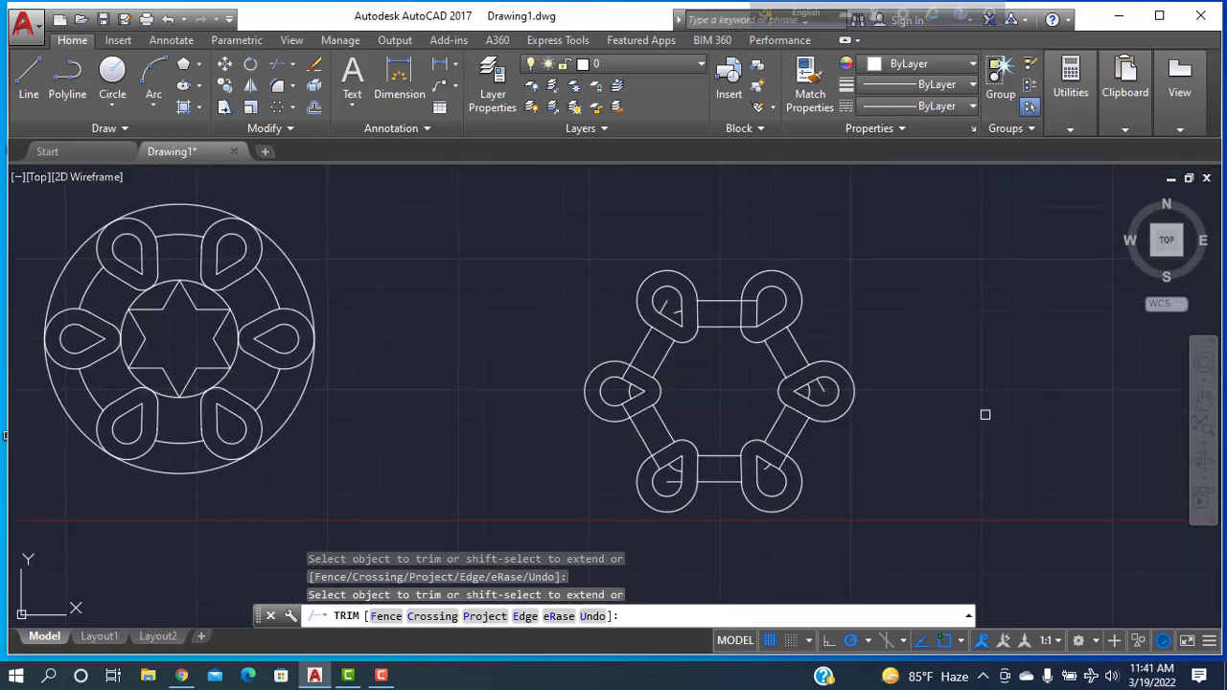
click(112, 77)
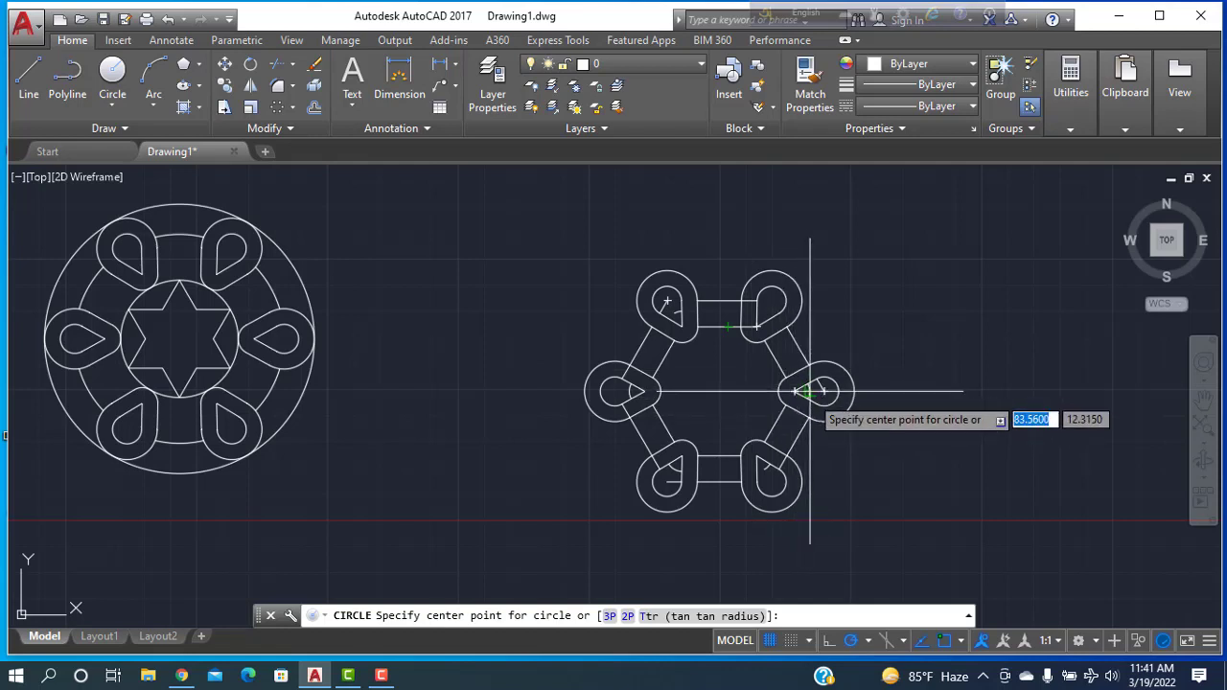
click(725, 398)
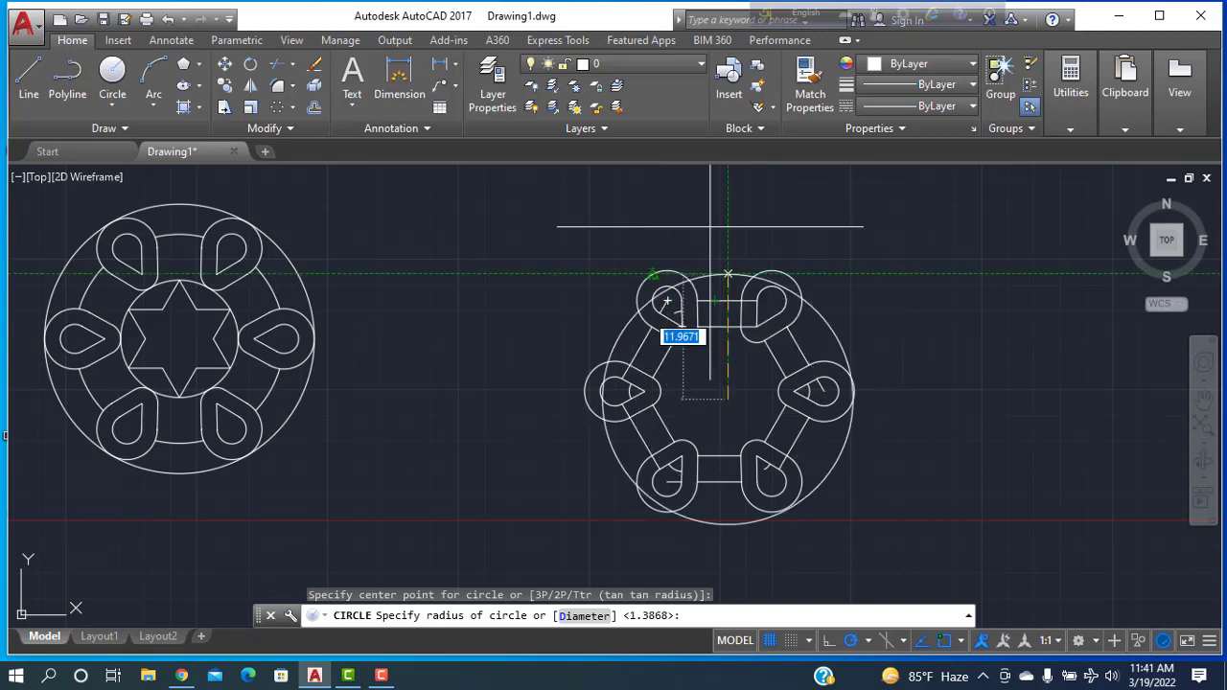
key(Escape)
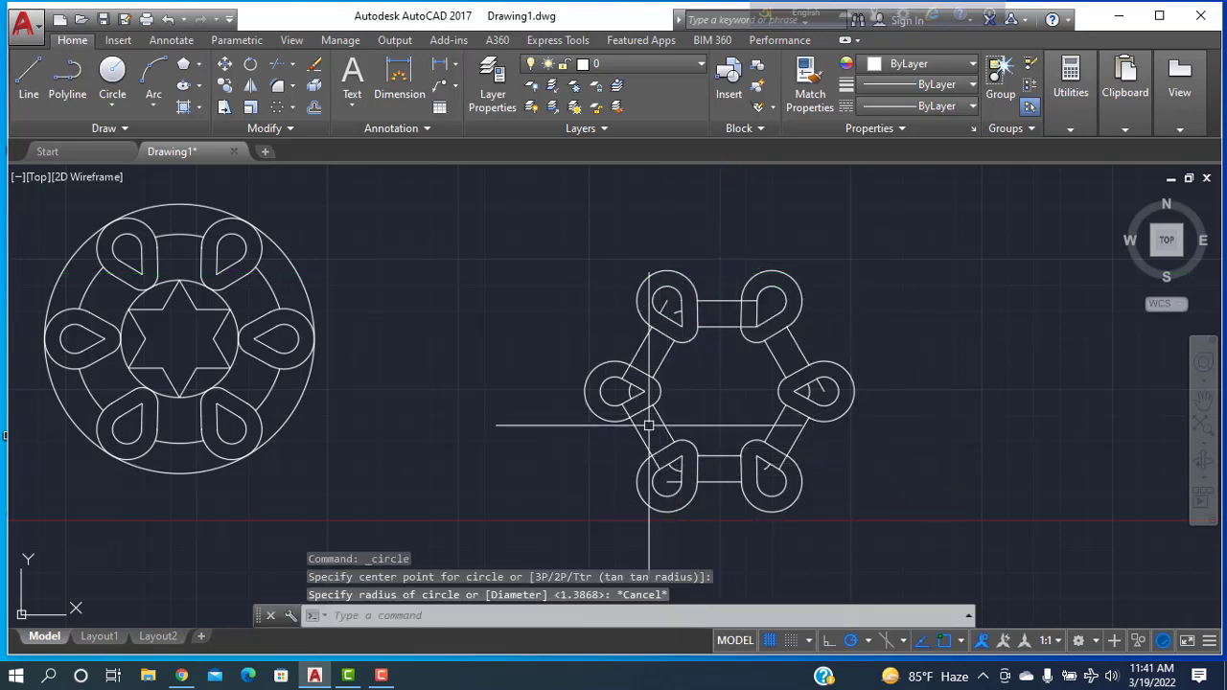
scroll(644, 442, up, 5)
click(604, 328)
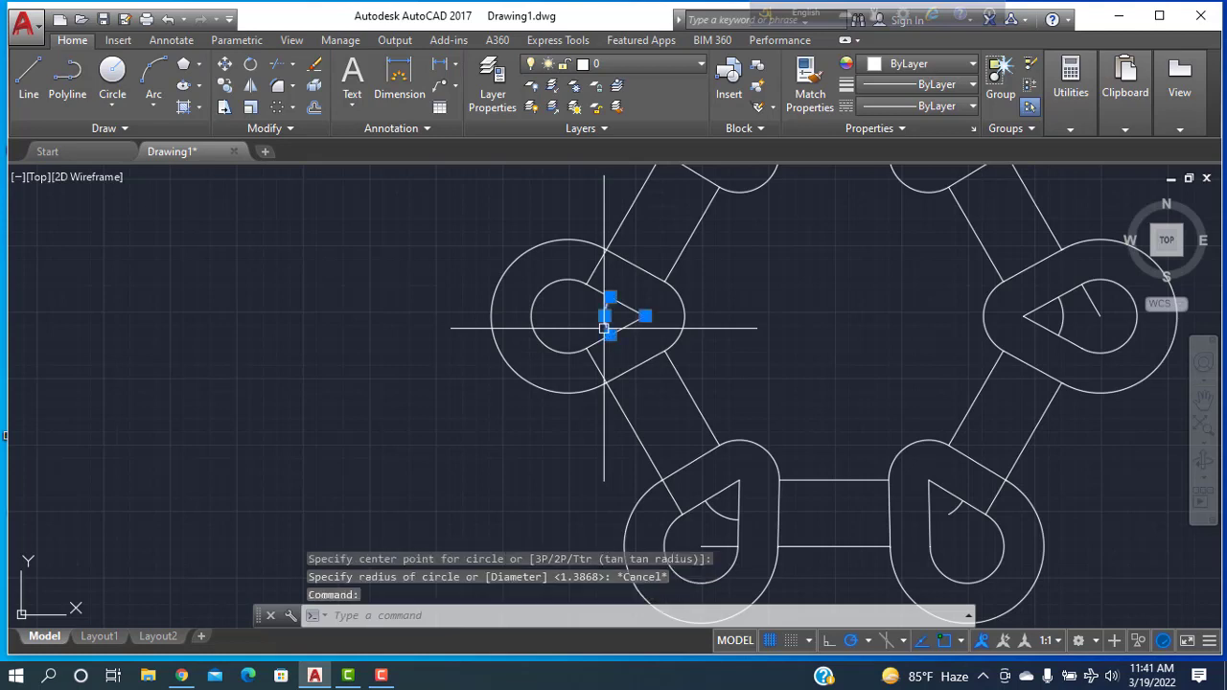
click(596, 264)
click(682, 256)
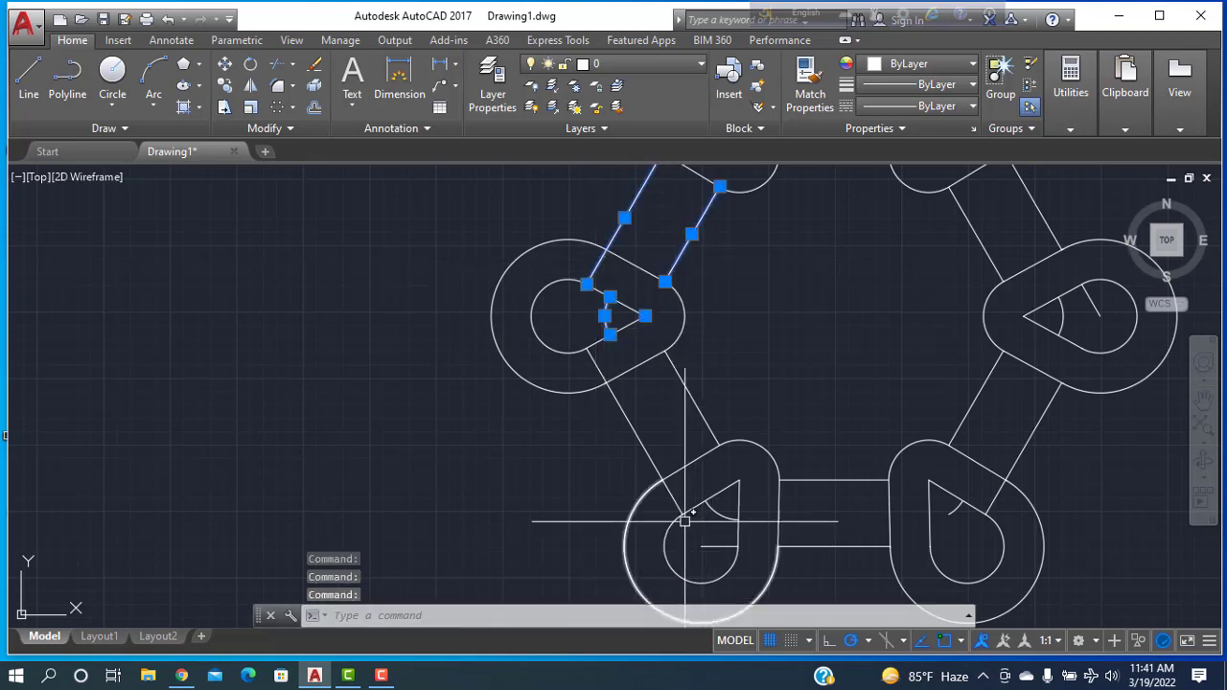
click(655, 466)
click(708, 414)
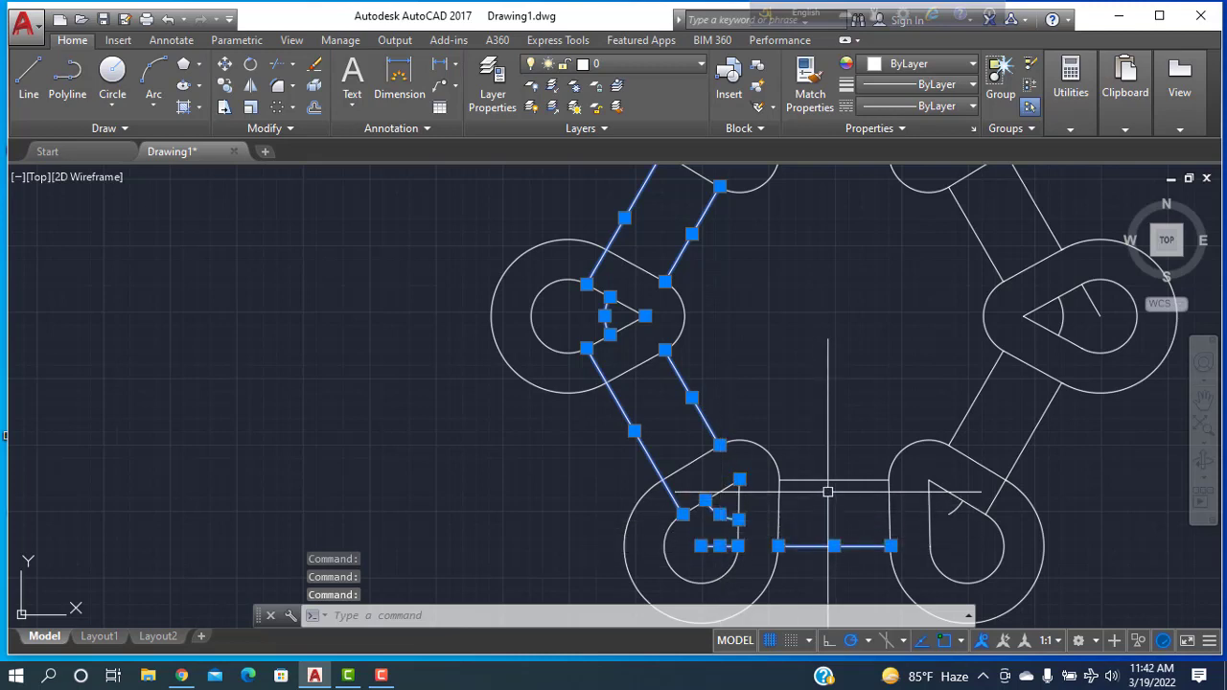
click(997, 507)
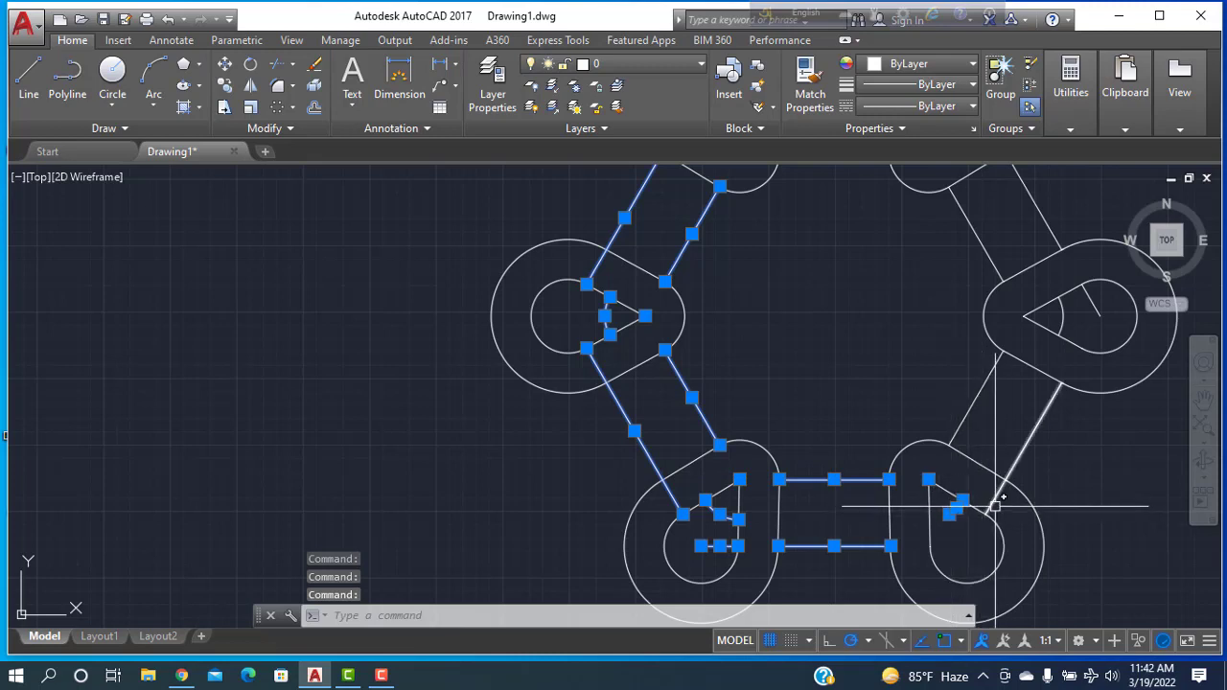
click(970, 400)
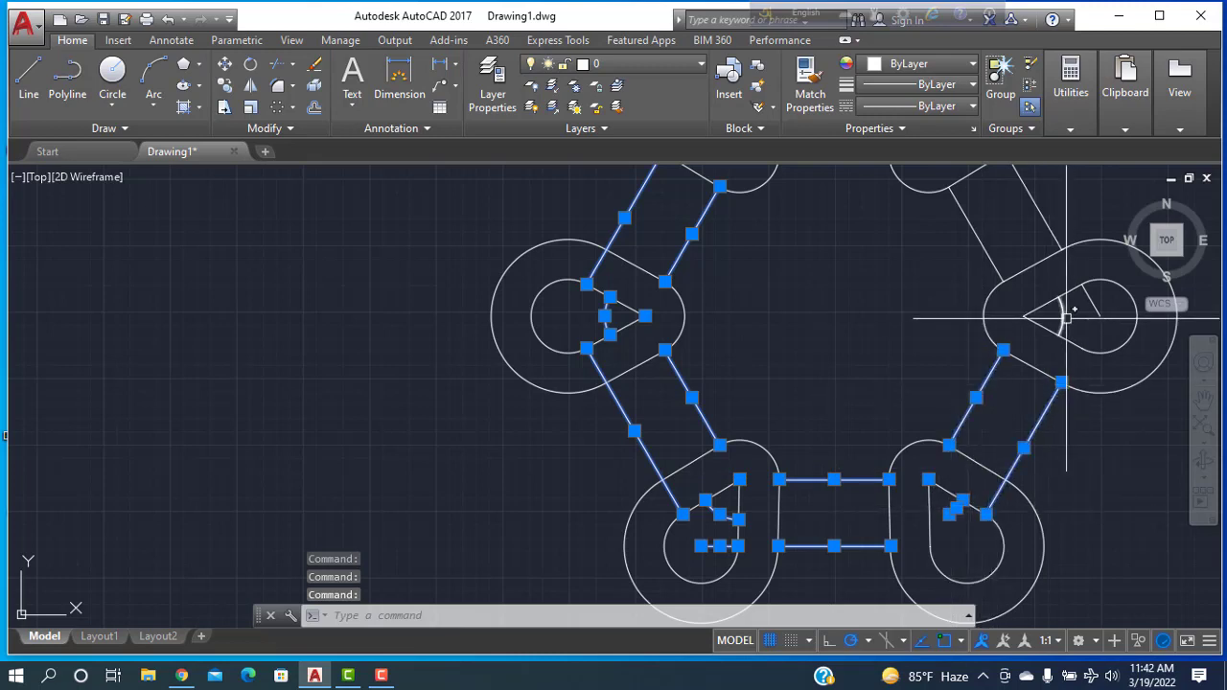
click(1063, 317)
click(1094, 306)
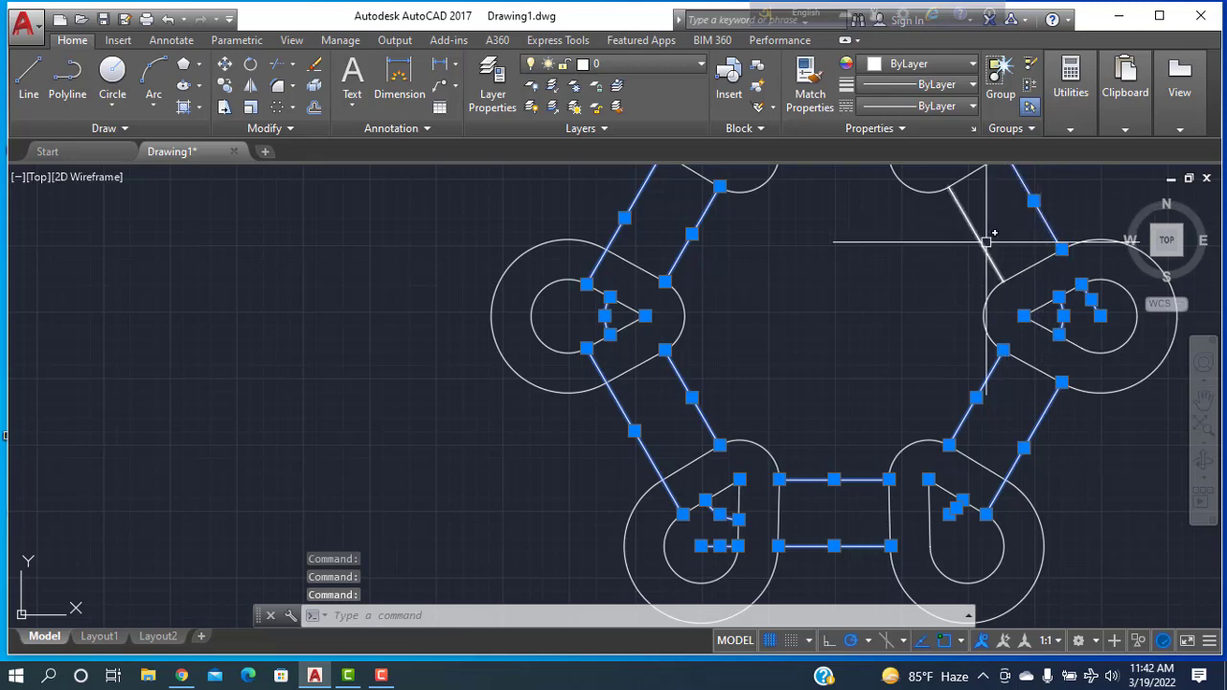
scroll(976, 285, down, 3)
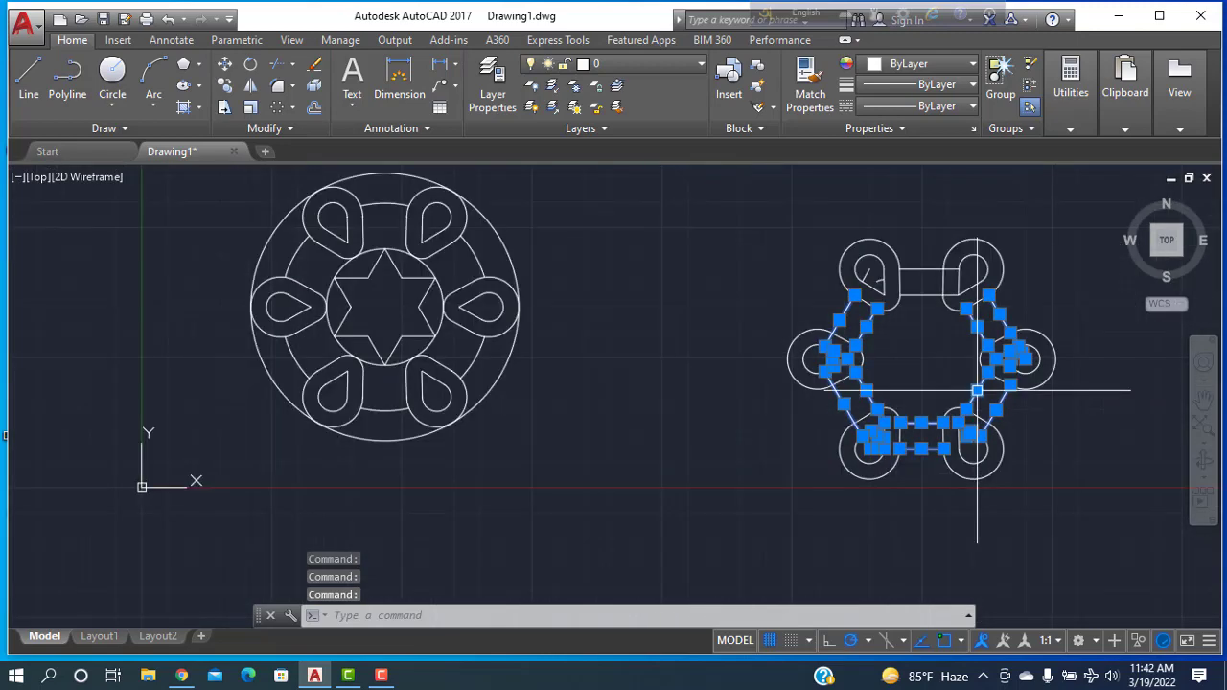
click(927, 297)
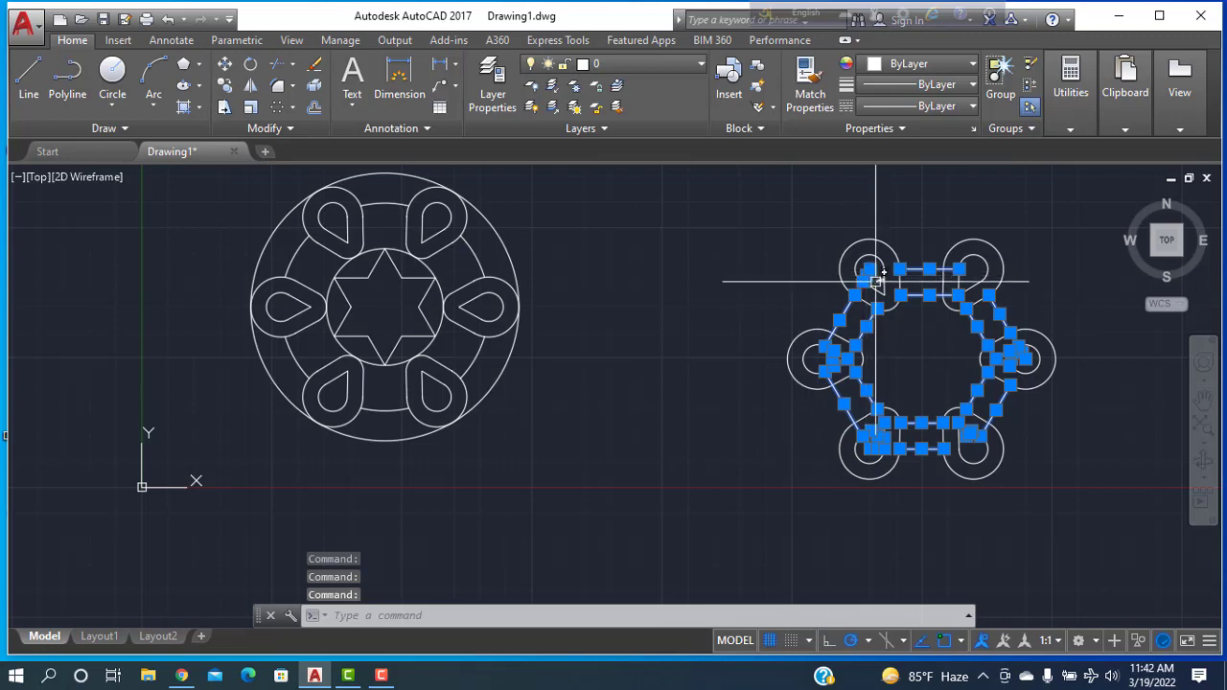
scroll(862, 299, up, 5)
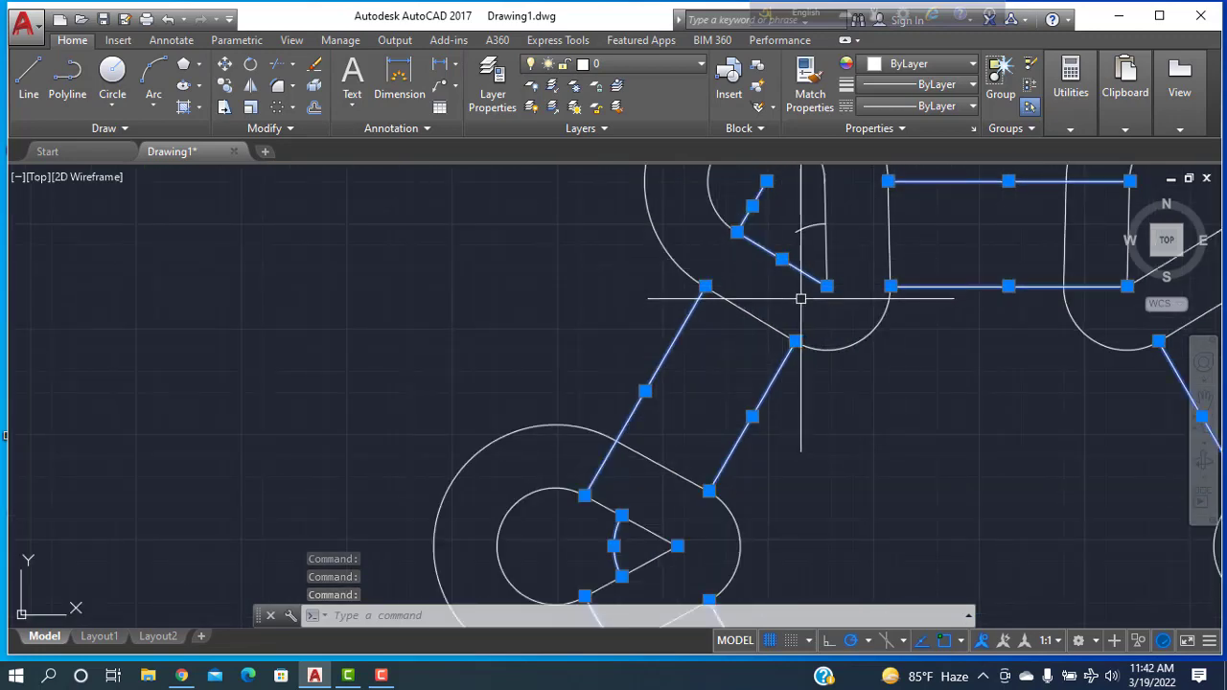
key(ctrl+z)
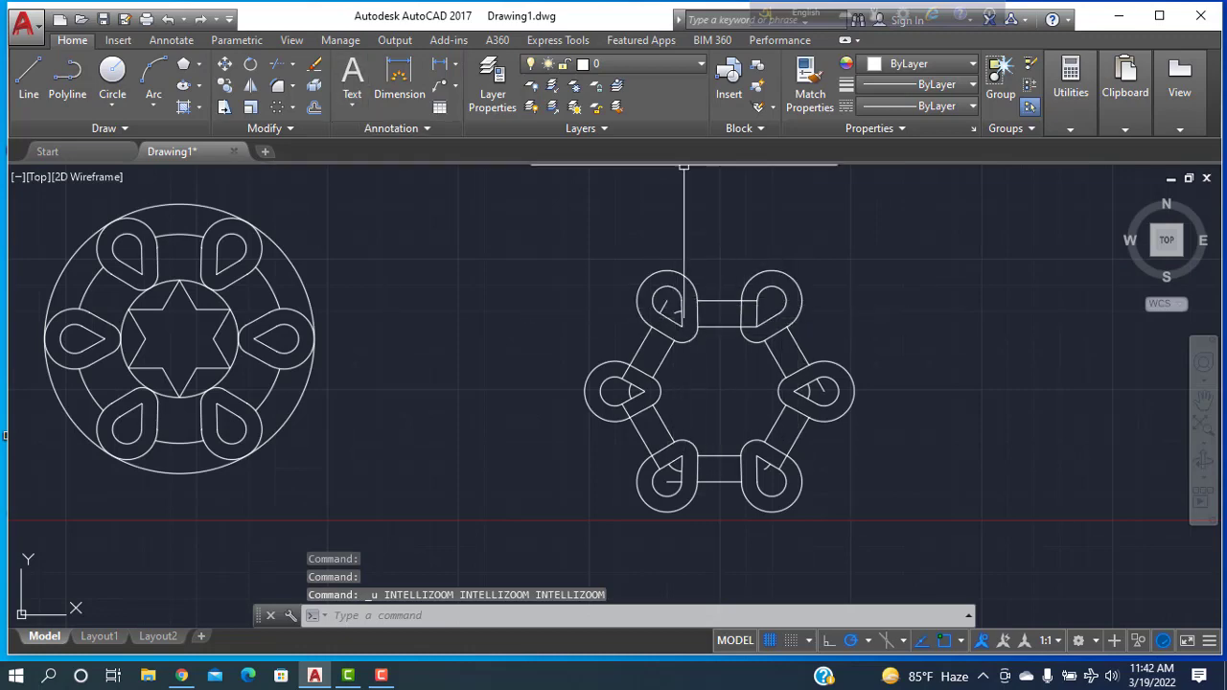
Erase all leftover hexagon segments between the six teardrops together with the stray arcs and line stubs inside their inner outlines.
click(649, 335)
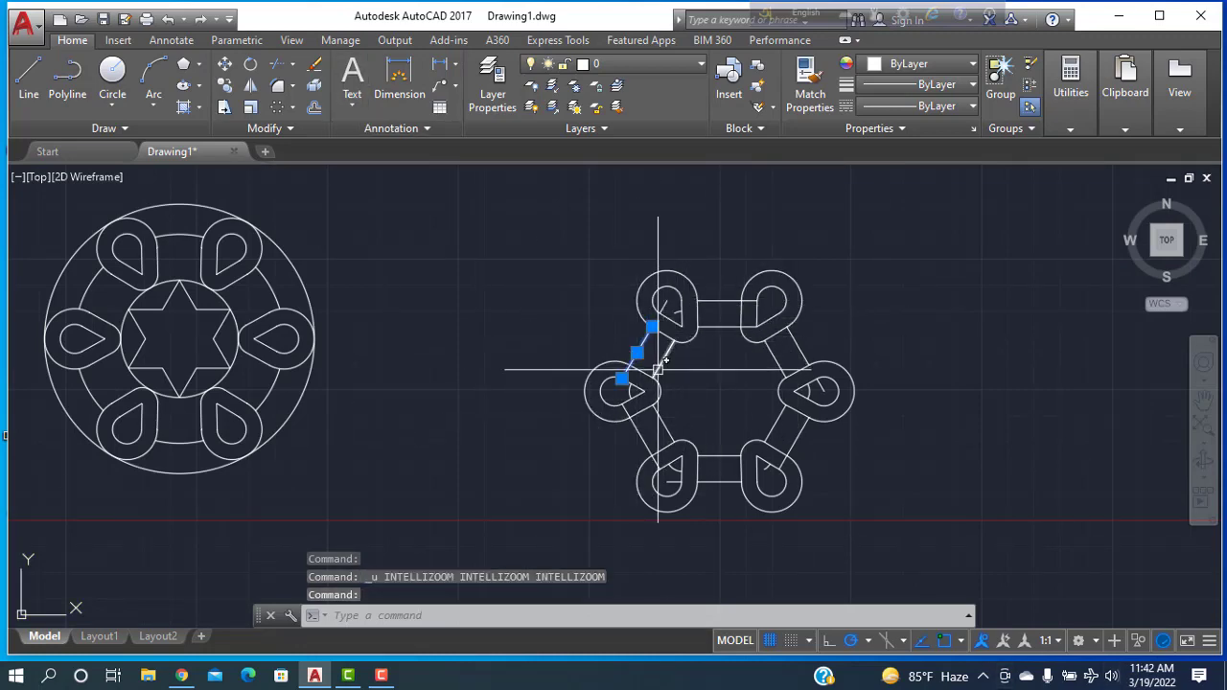
click(659, 357)
scroll(660, 294, up, 4)
click(669, 286)
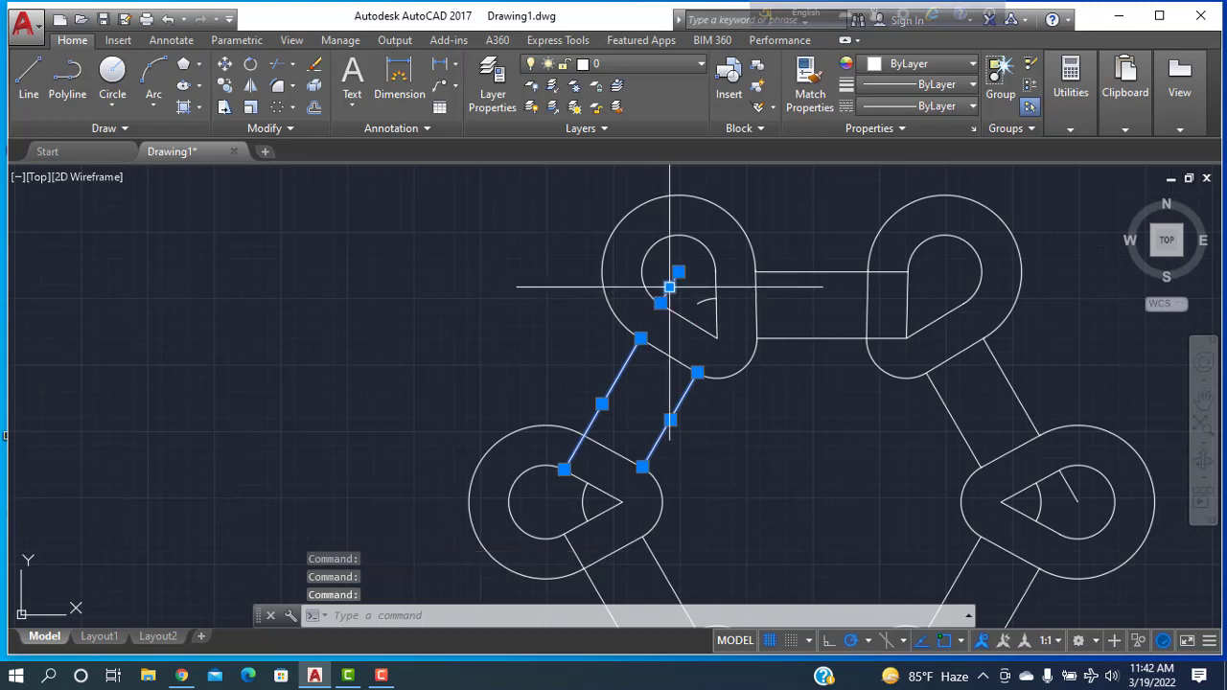
click(701, 304)
click(781, 272)
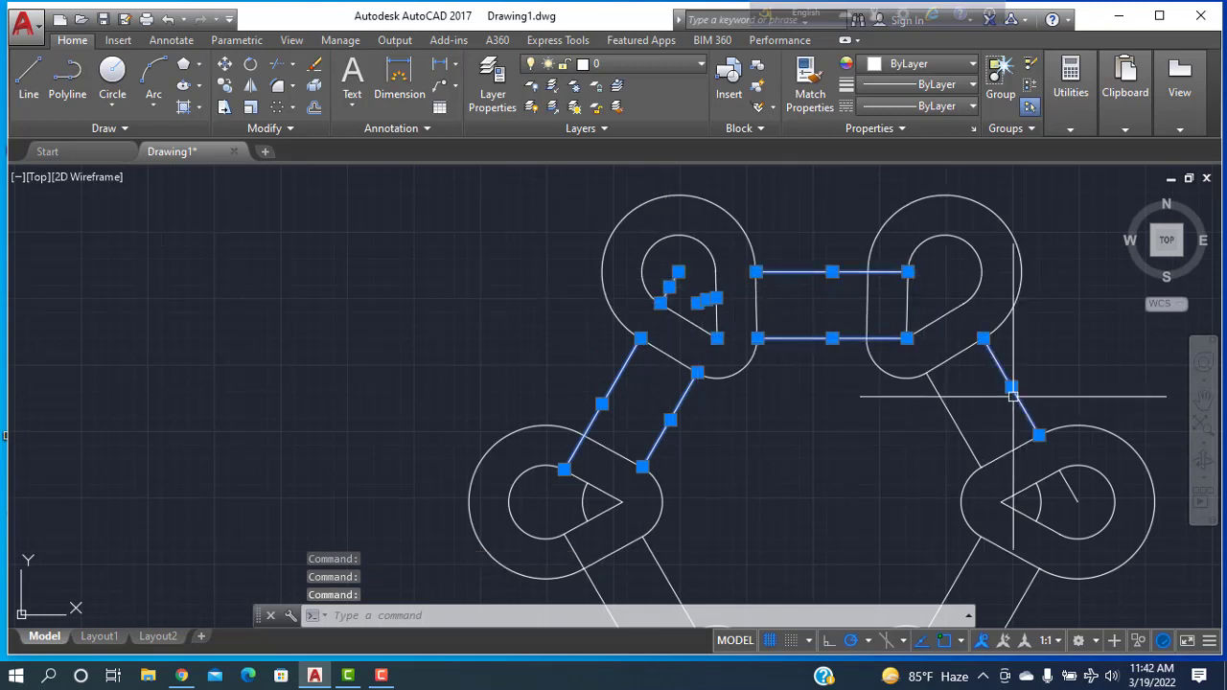
click(1012, 390)
click(957, 426)
click(1040, 501)
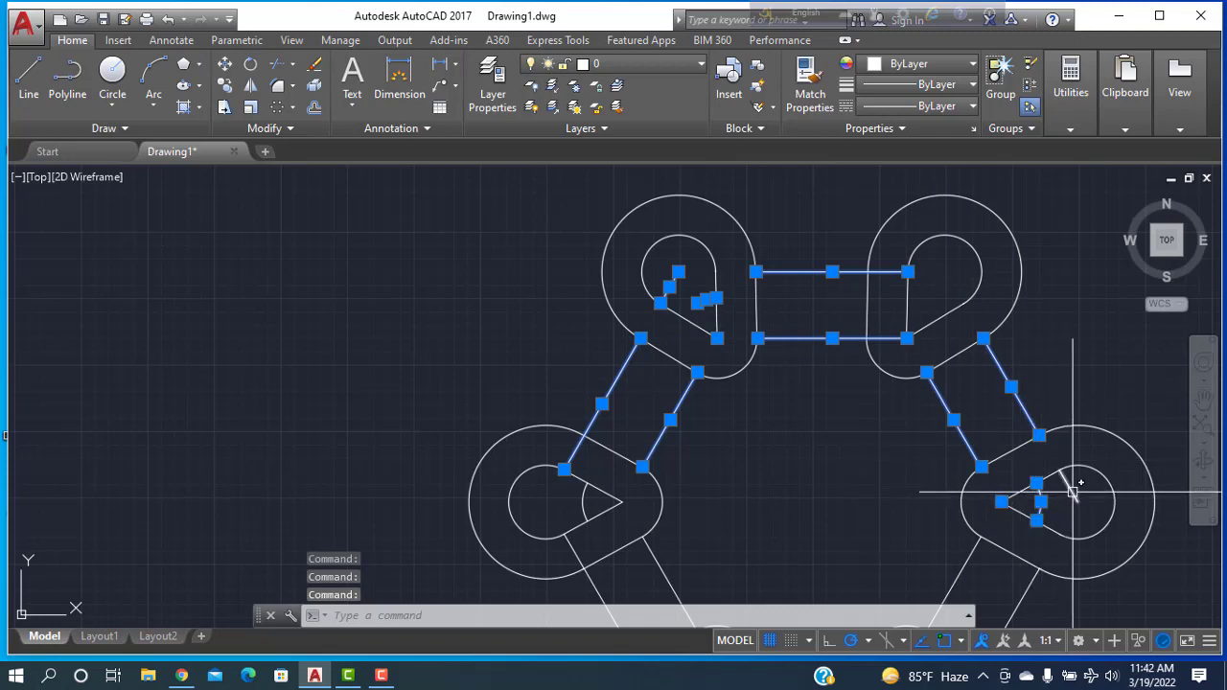
middle_drag(1008, 551, 961, 322)
click(958, 401)
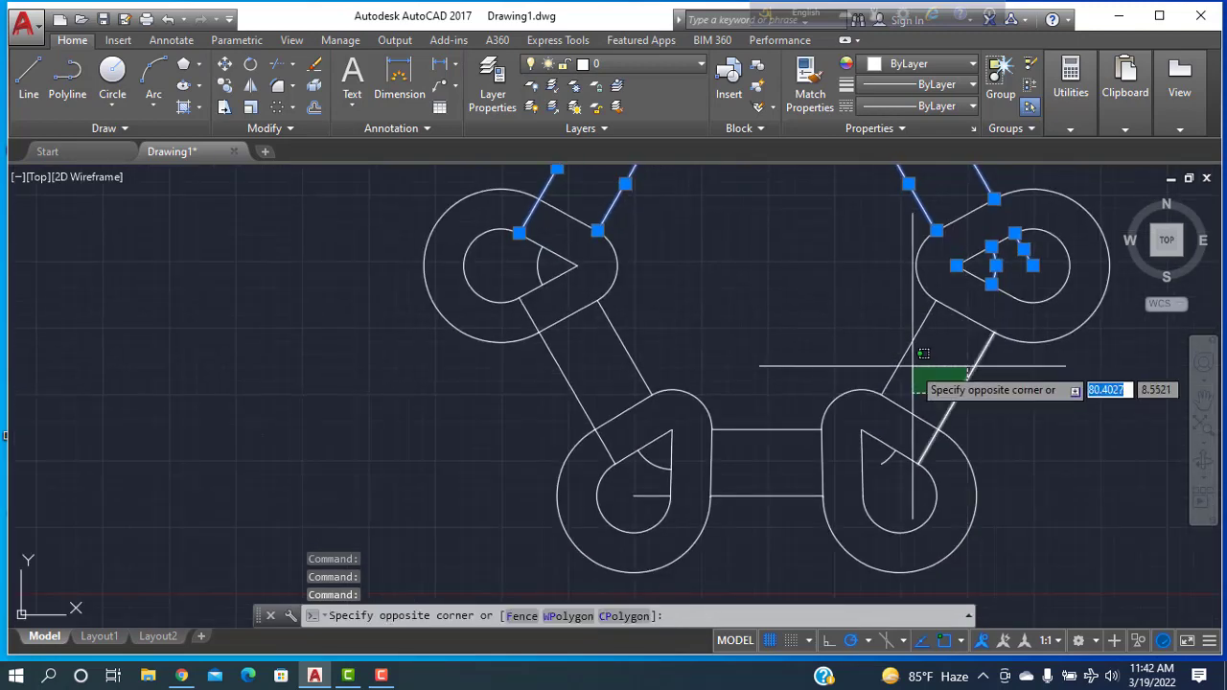
click(892, 364)
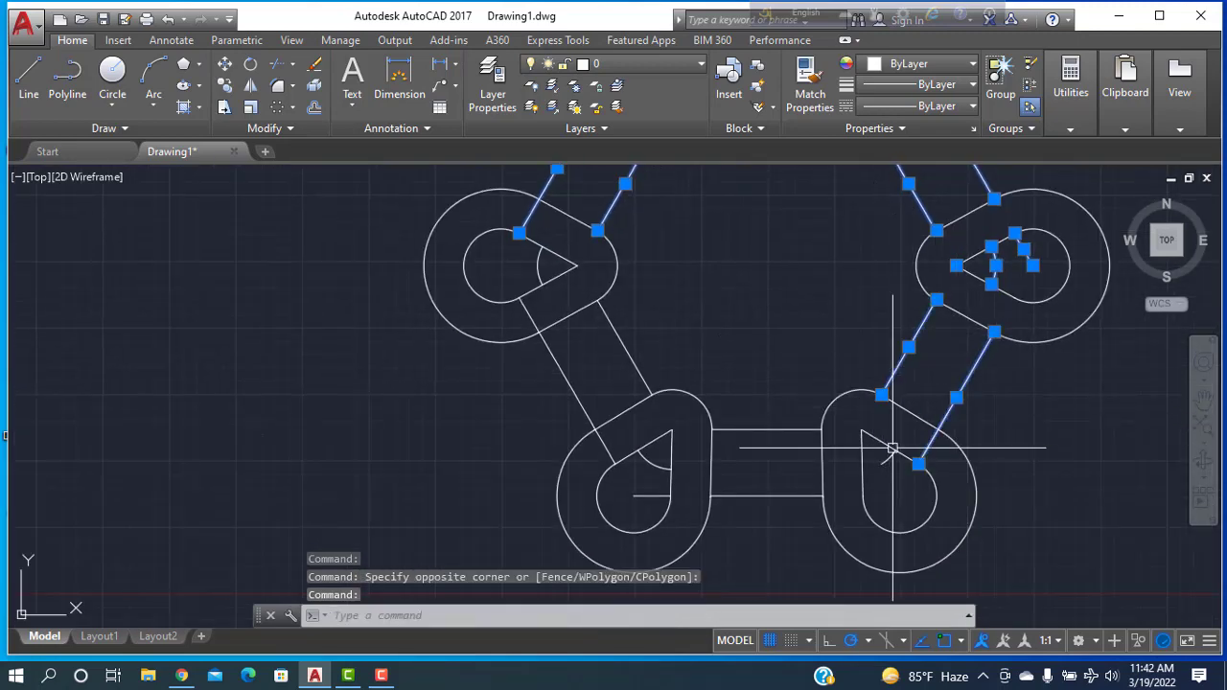
click(884, 463)
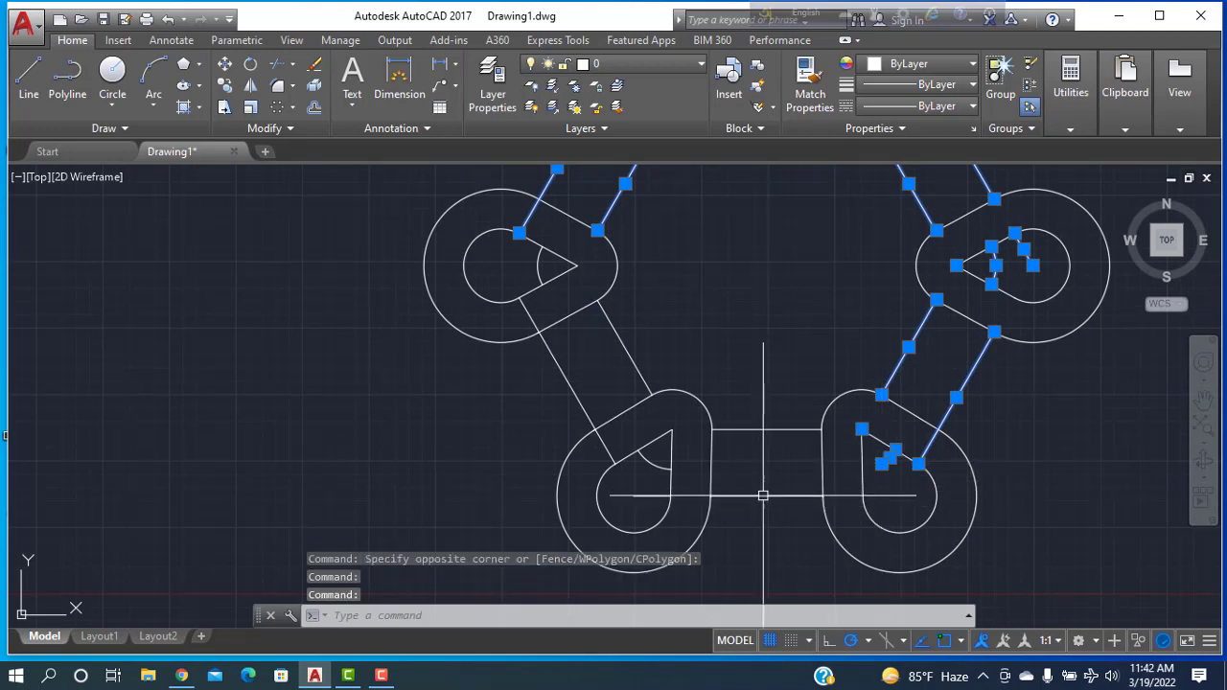
click(763, 495)
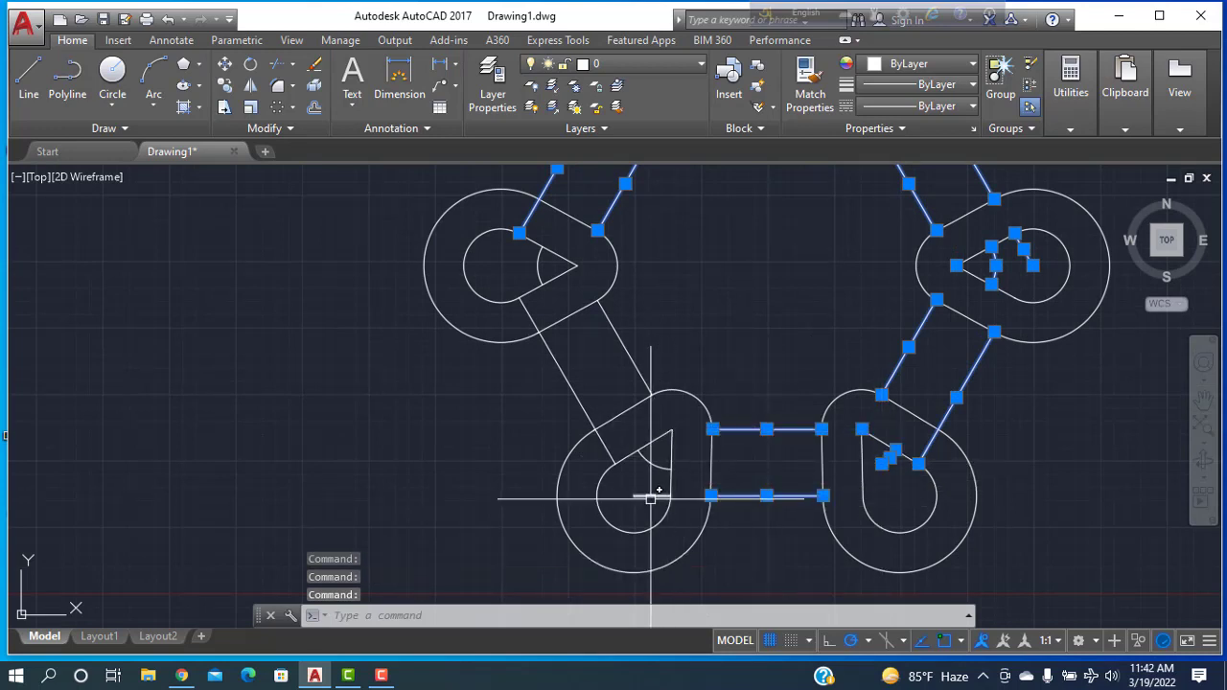
click(570, 388)
scroll(649, 356, down, 7)
scroll(621, 335, up, 7)
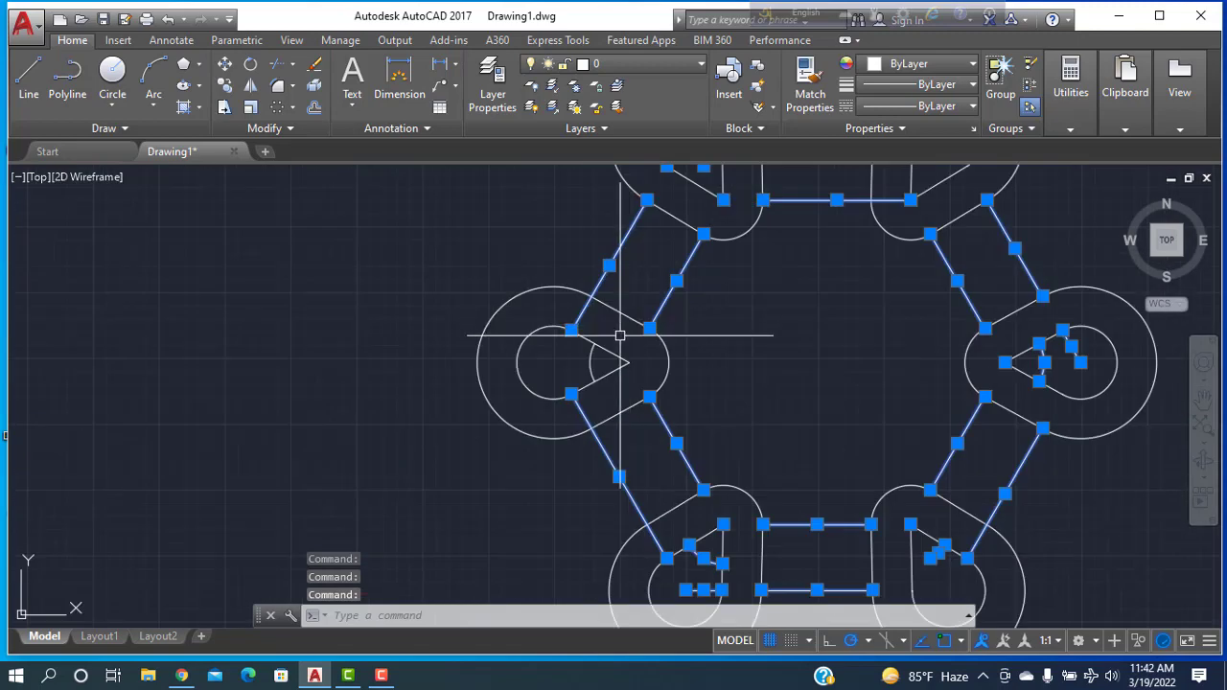
click(591, 362)
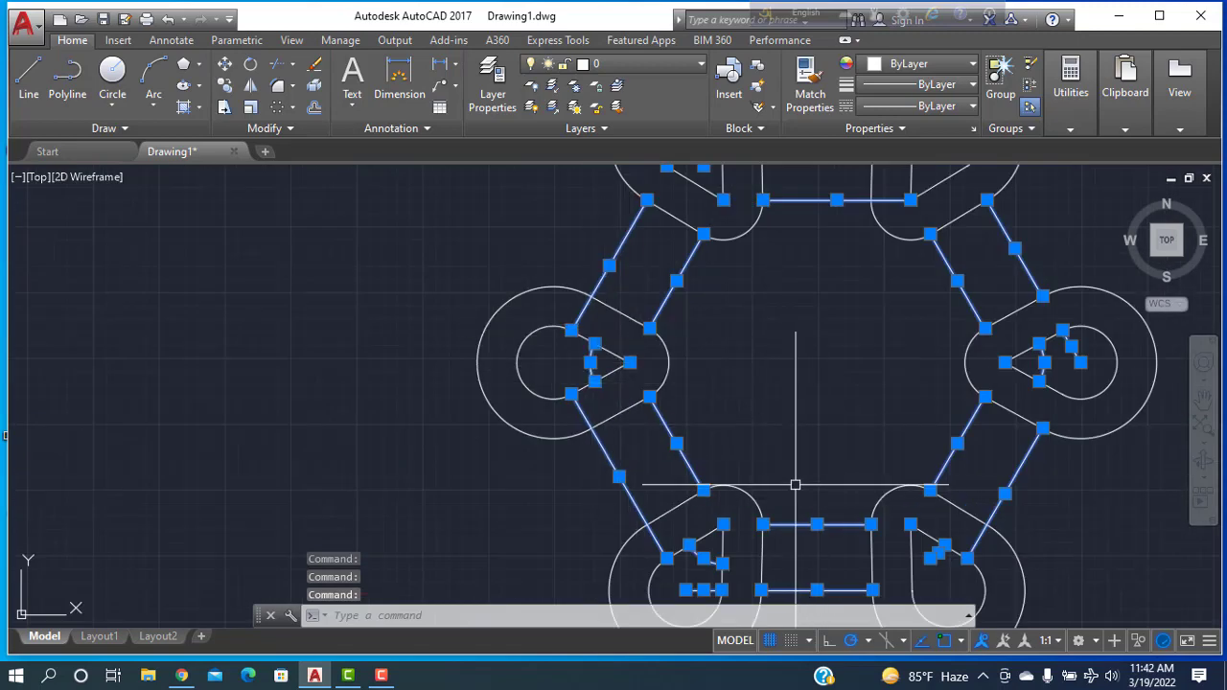
key(Delete)
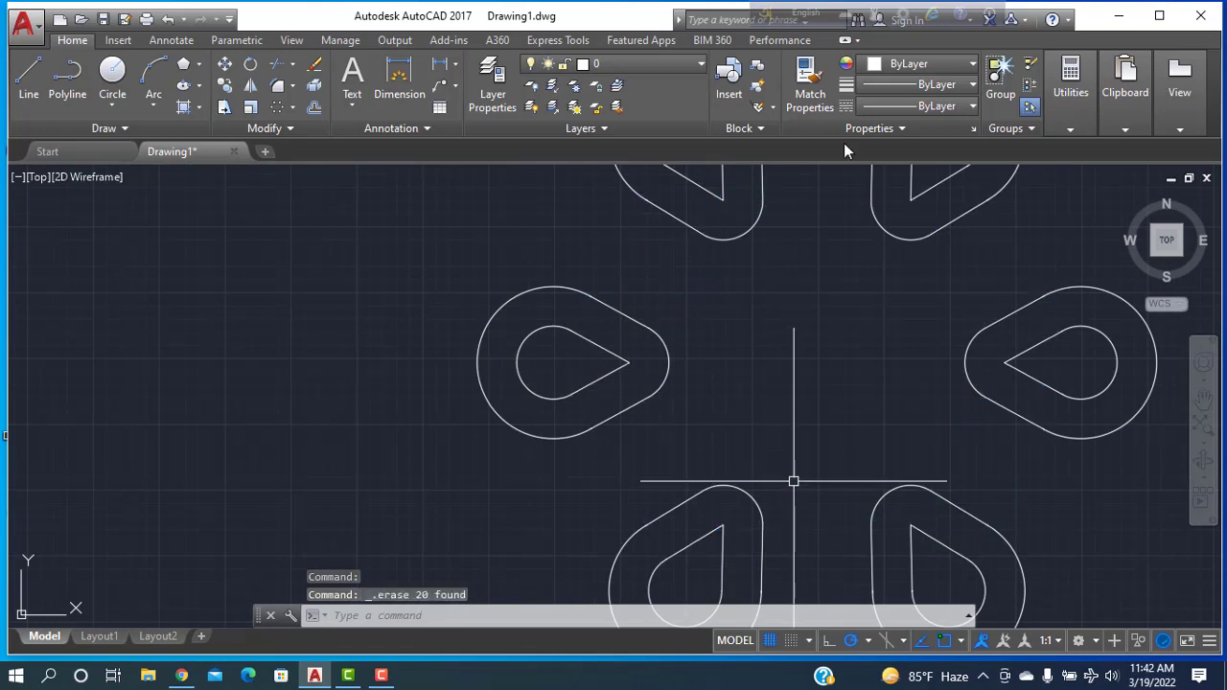
Draw a horizontal construction line from the left teardrop's inner arc center to the right teardrop's inner arc center.
scroll(868, 268, down, 2)
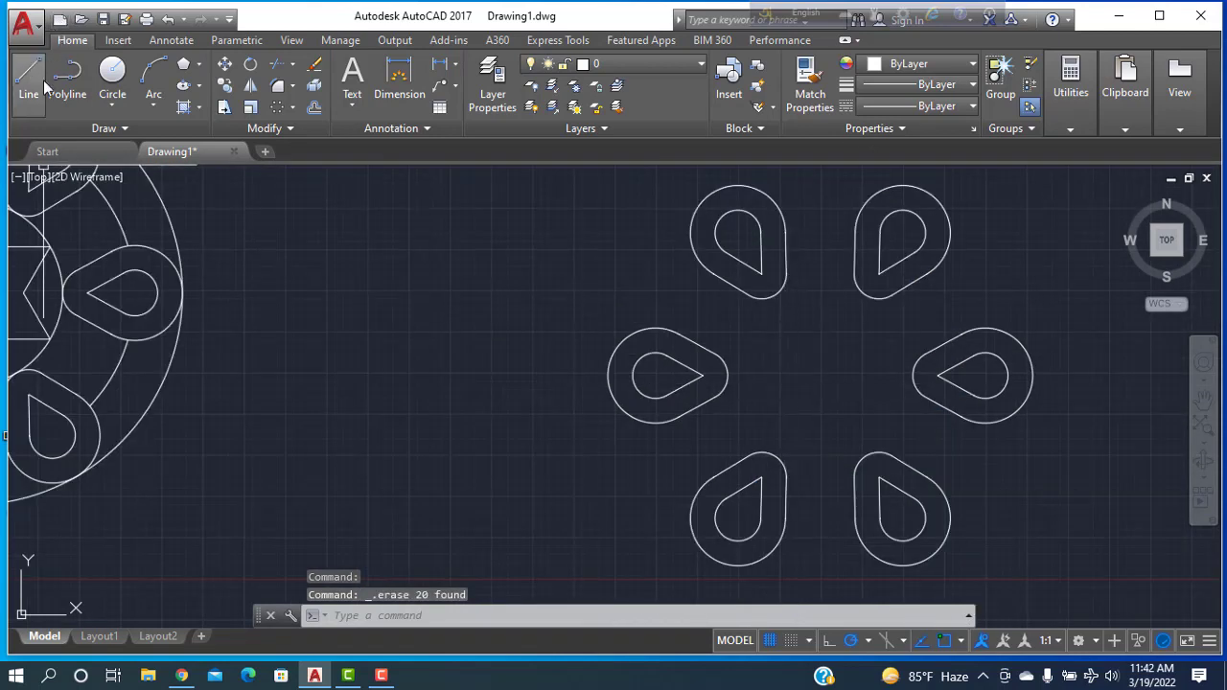
text(l)
key(Return)
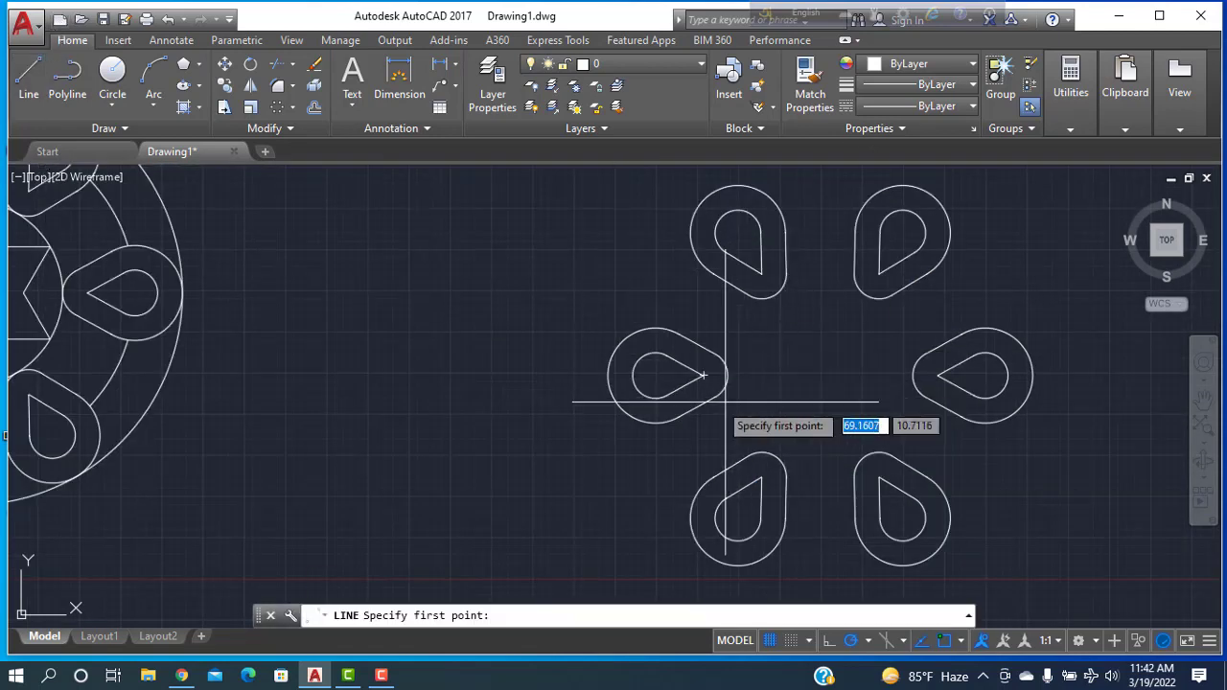
click(656, 374)
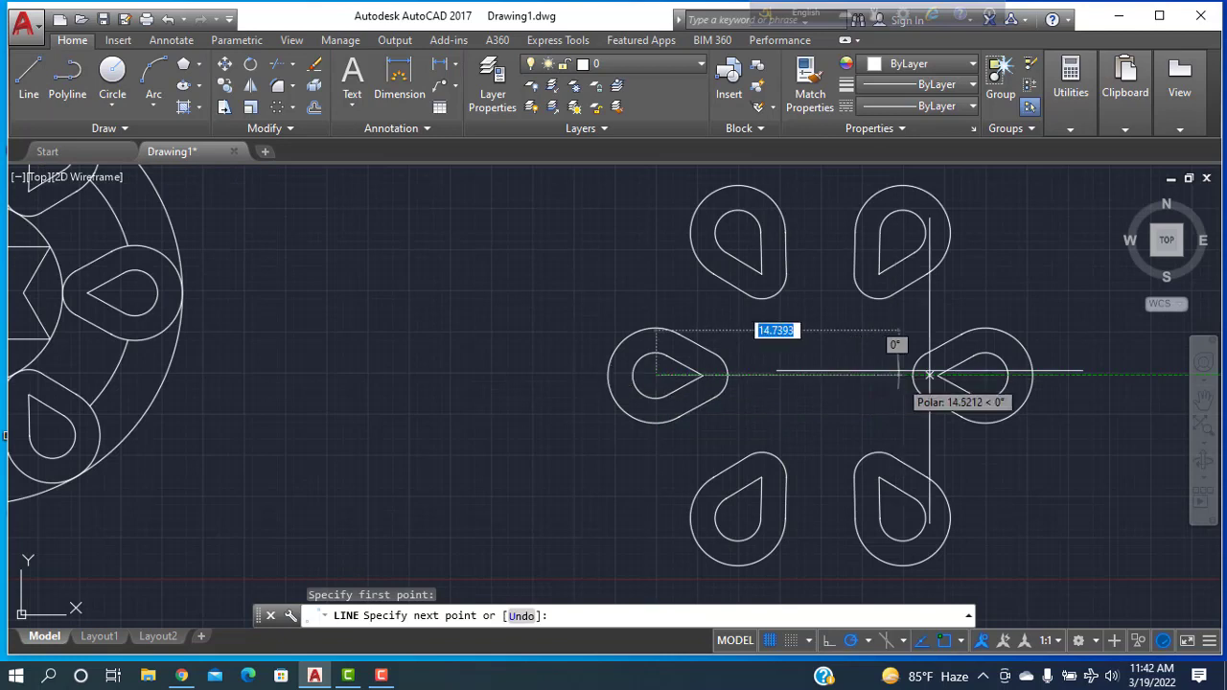
click(985, 374)
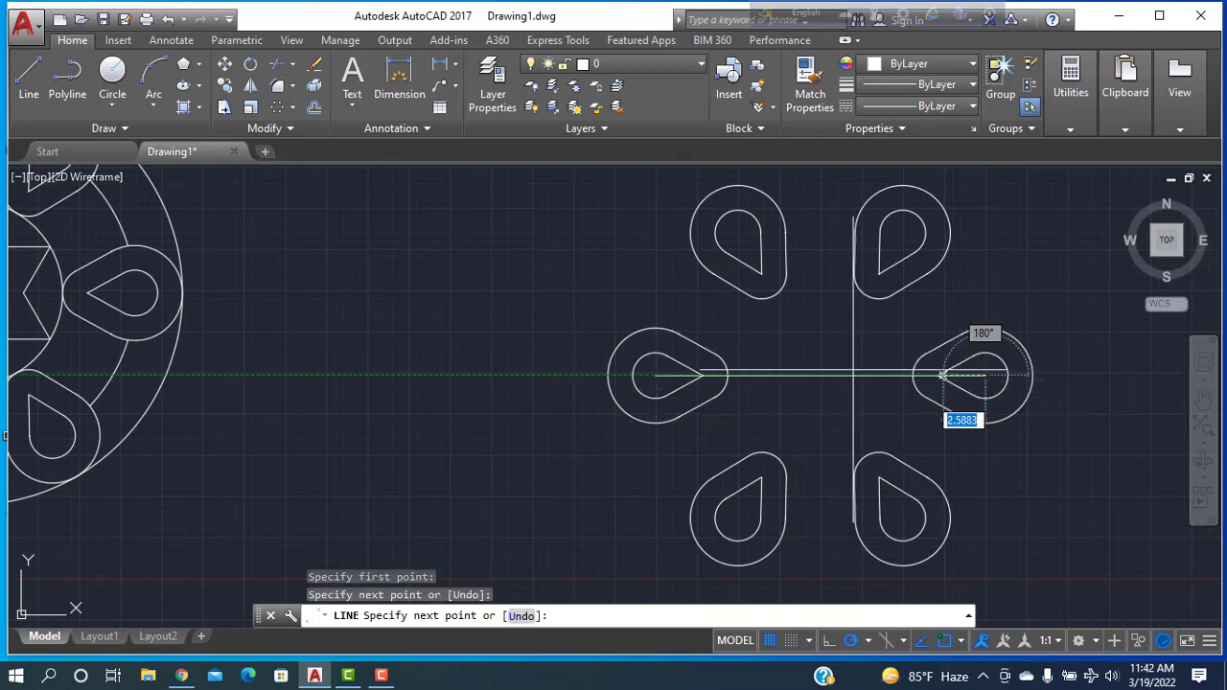
right_click(834, 353)
click(870, 363)
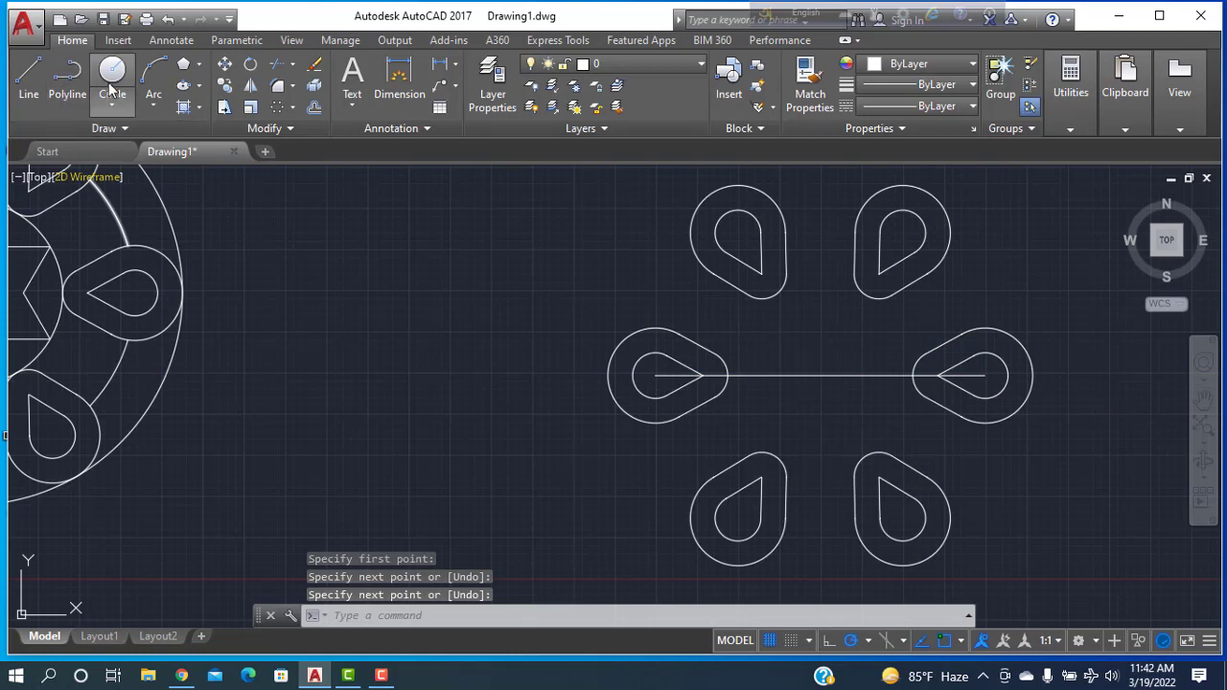
Draw two circles centered on the construction line's midpoint: one around the teardrops with about 12.89 radius, one through their arc centers with radius 10.
click(820, 374)
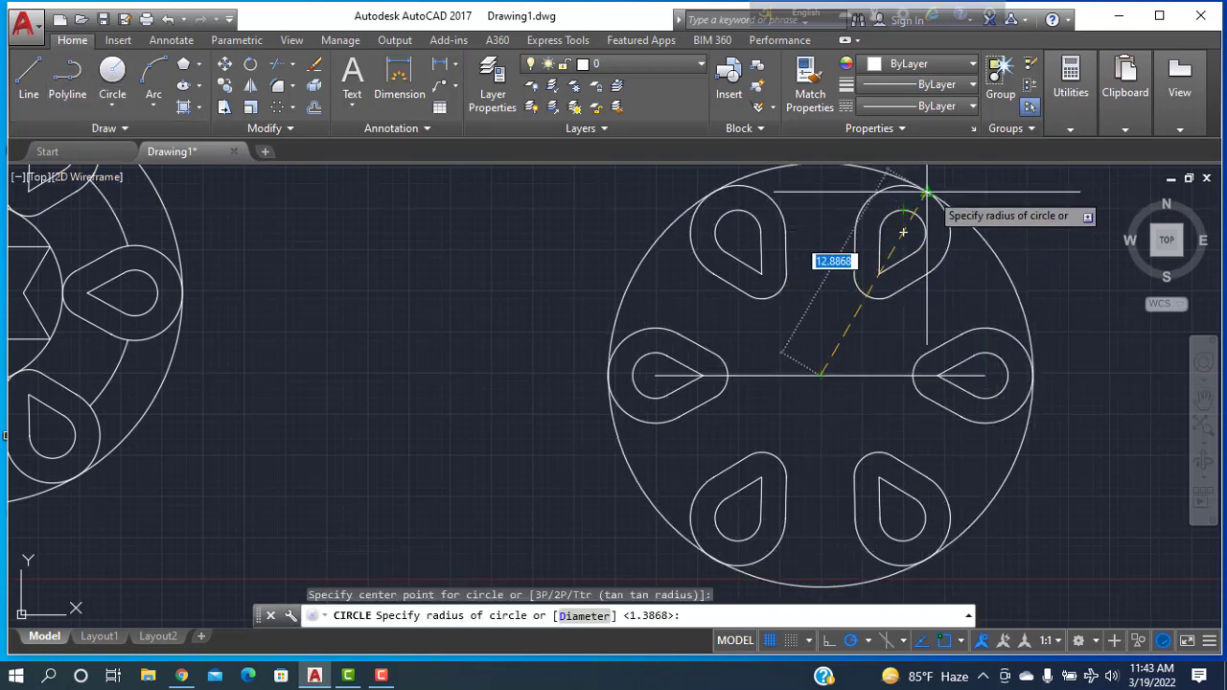
click(926, 192)
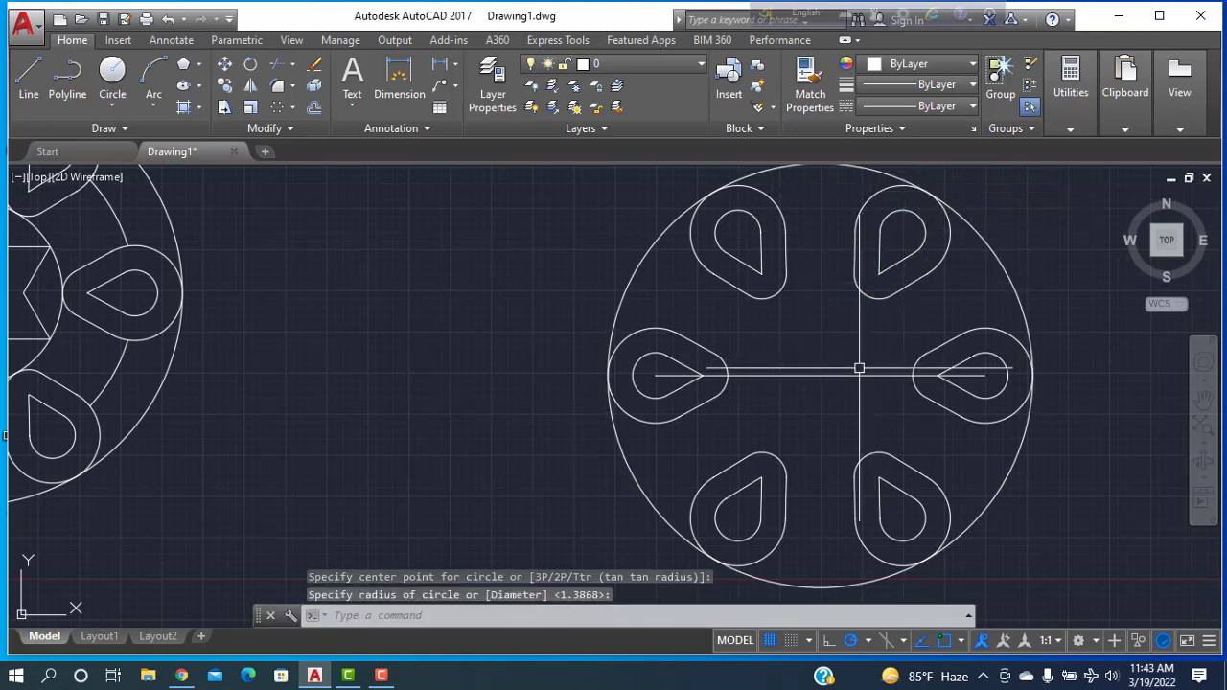
right_click(804, 322)
click(843, 333)
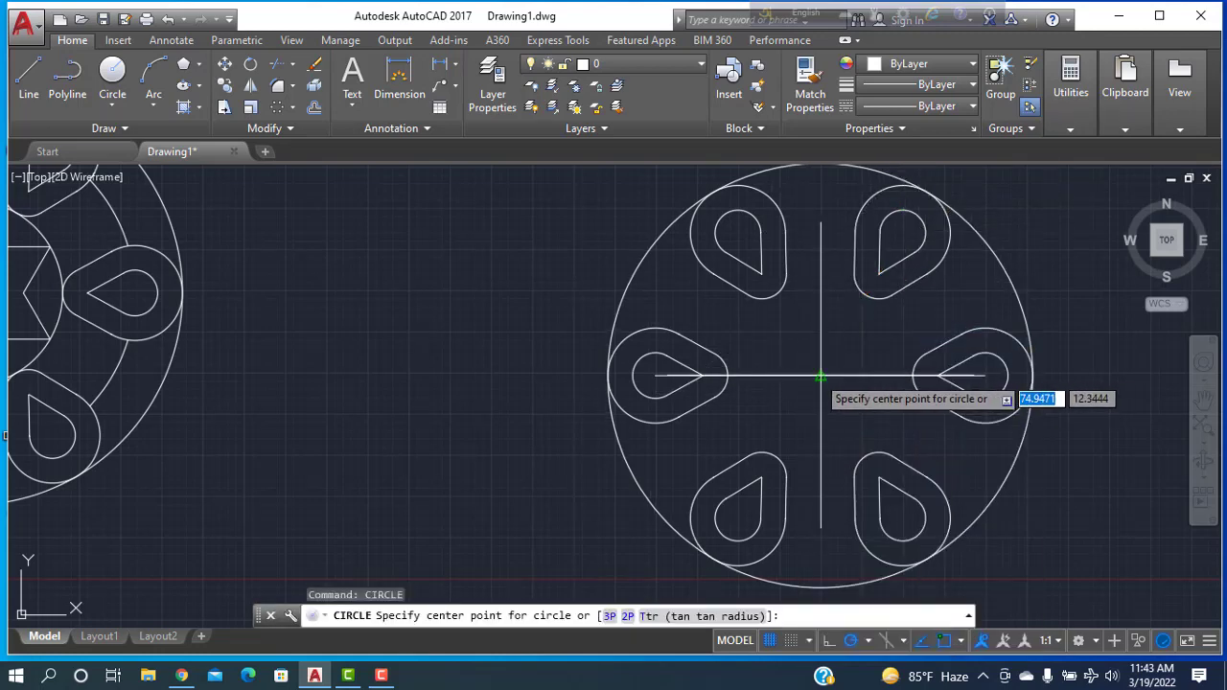
click(820, 376)
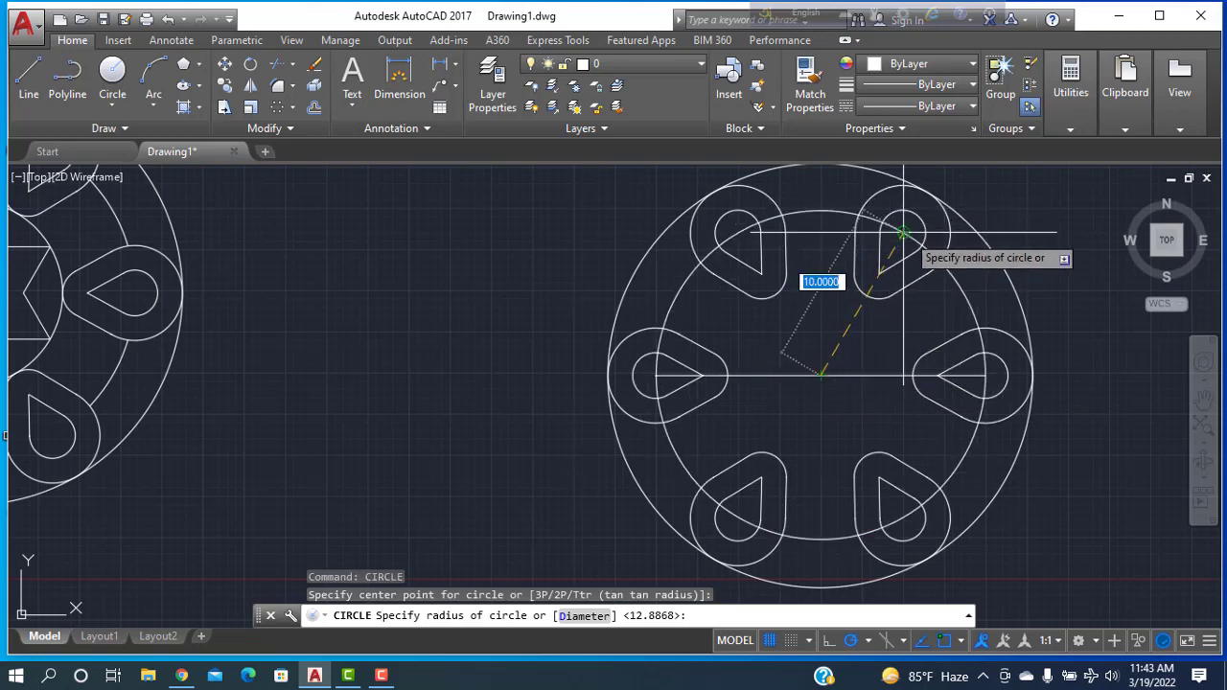
click(903, 232)
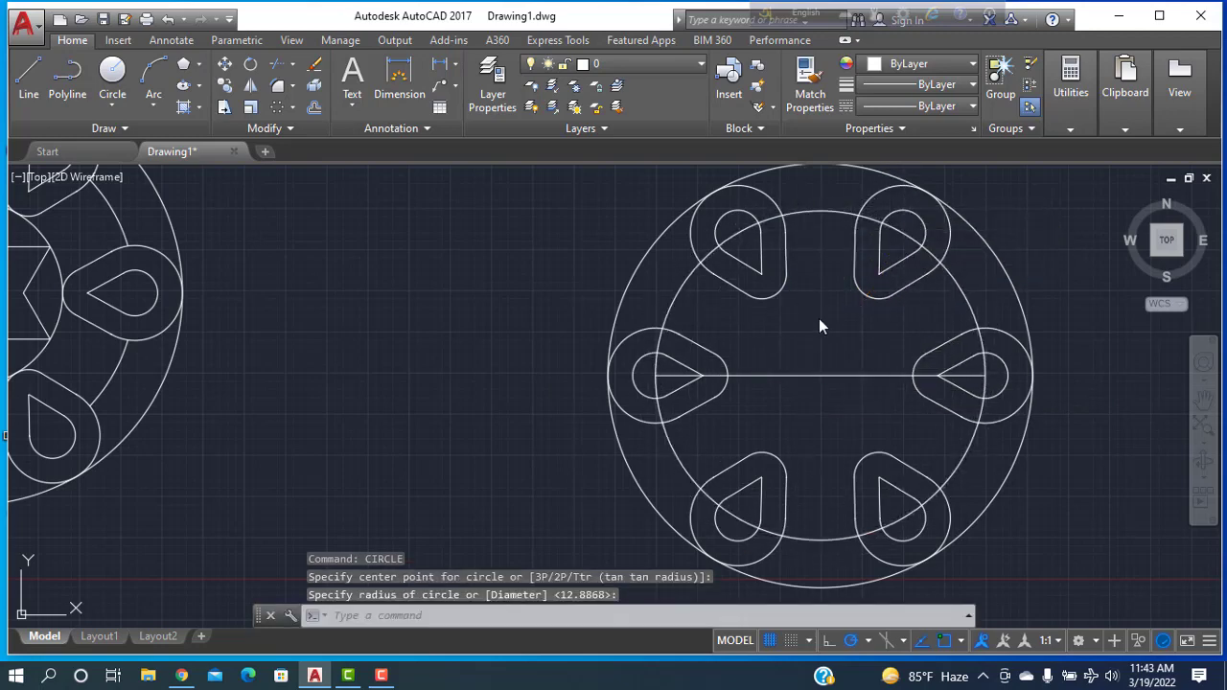
Draw a third concentric circle touching the rounded inner tips of the six teardrops.
right_click(819, 326)
click(851, 325)
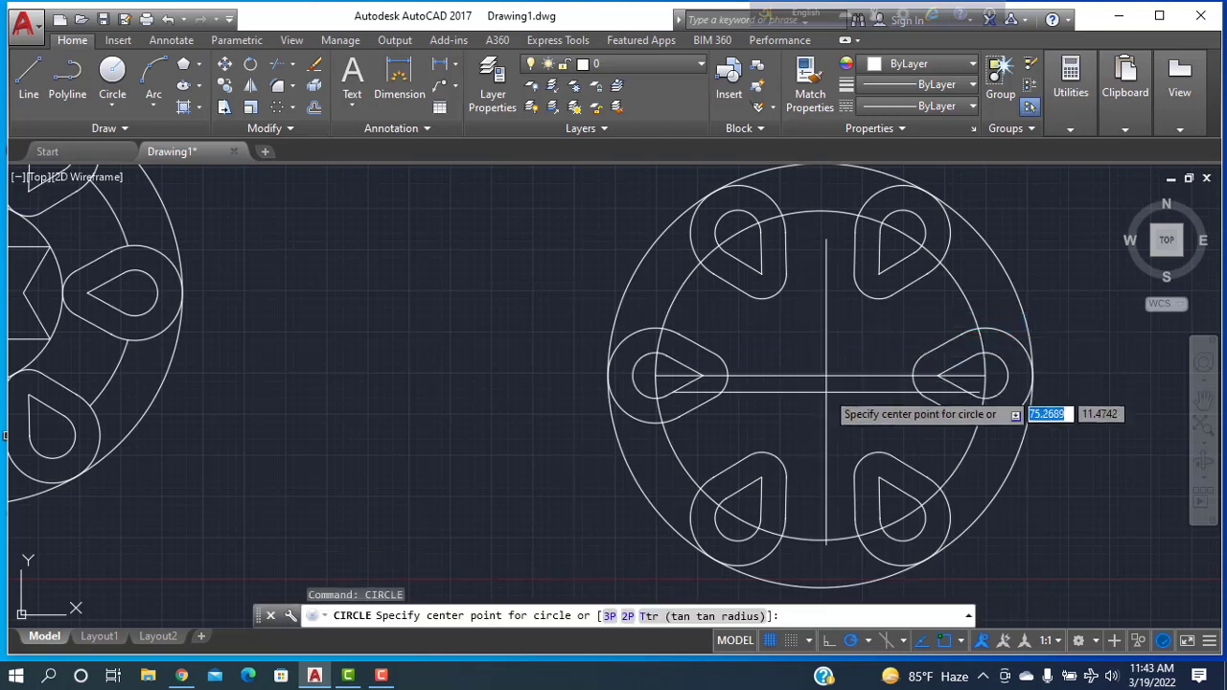
click(821, 375)
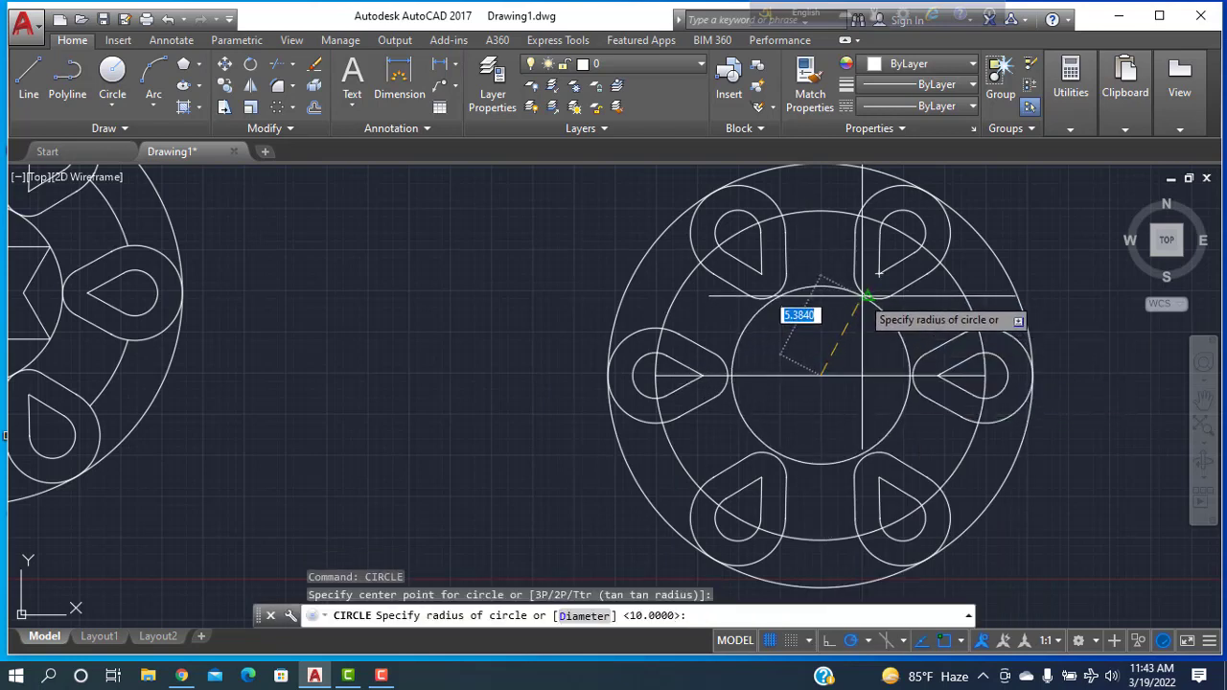
click(865, 291)
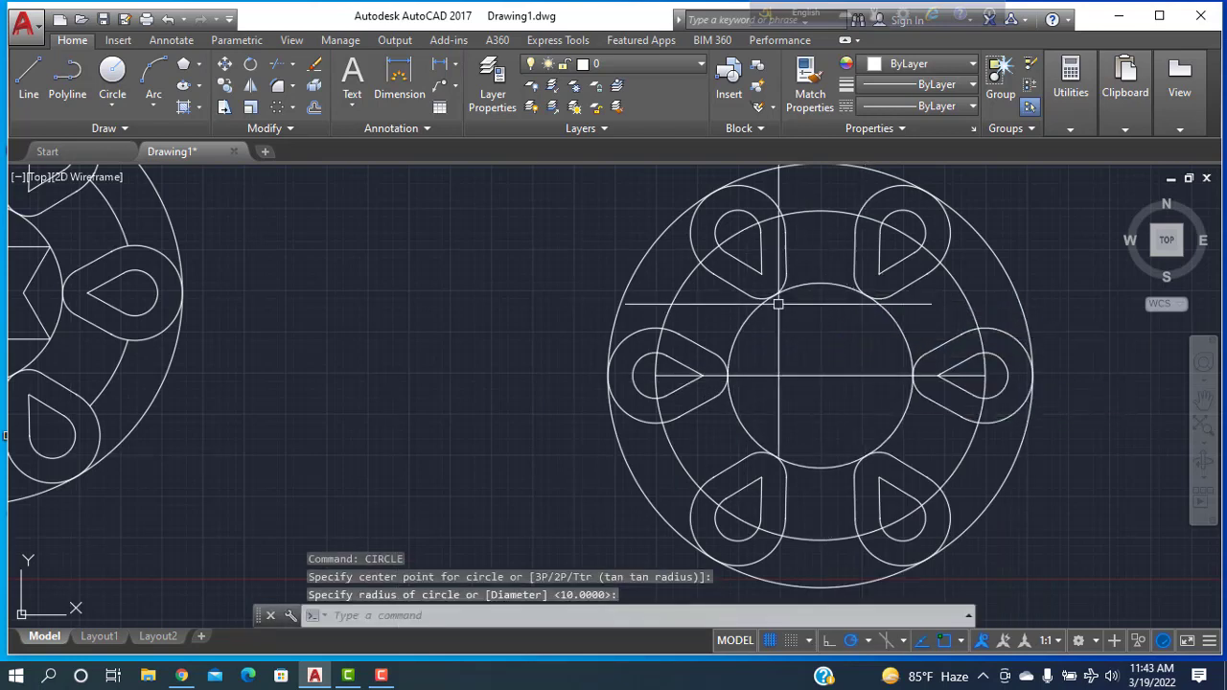
Erase the horizontal construction line between the left and right teardrops.
click(785, 381)
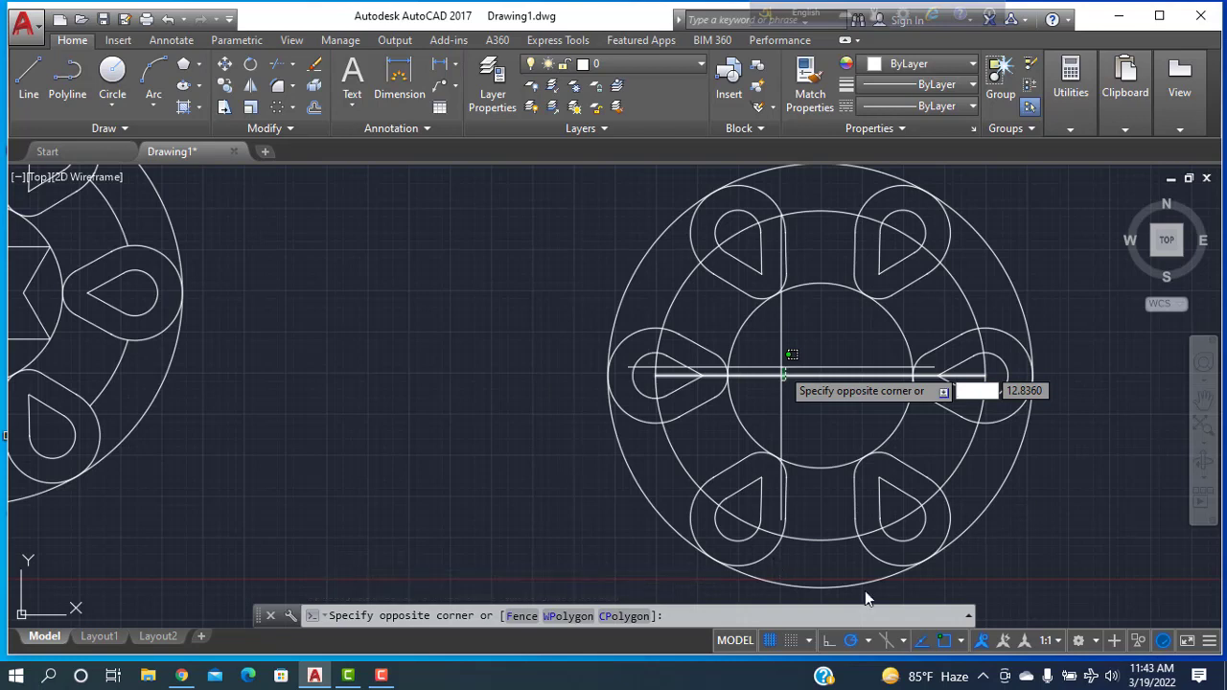
key(Escape)
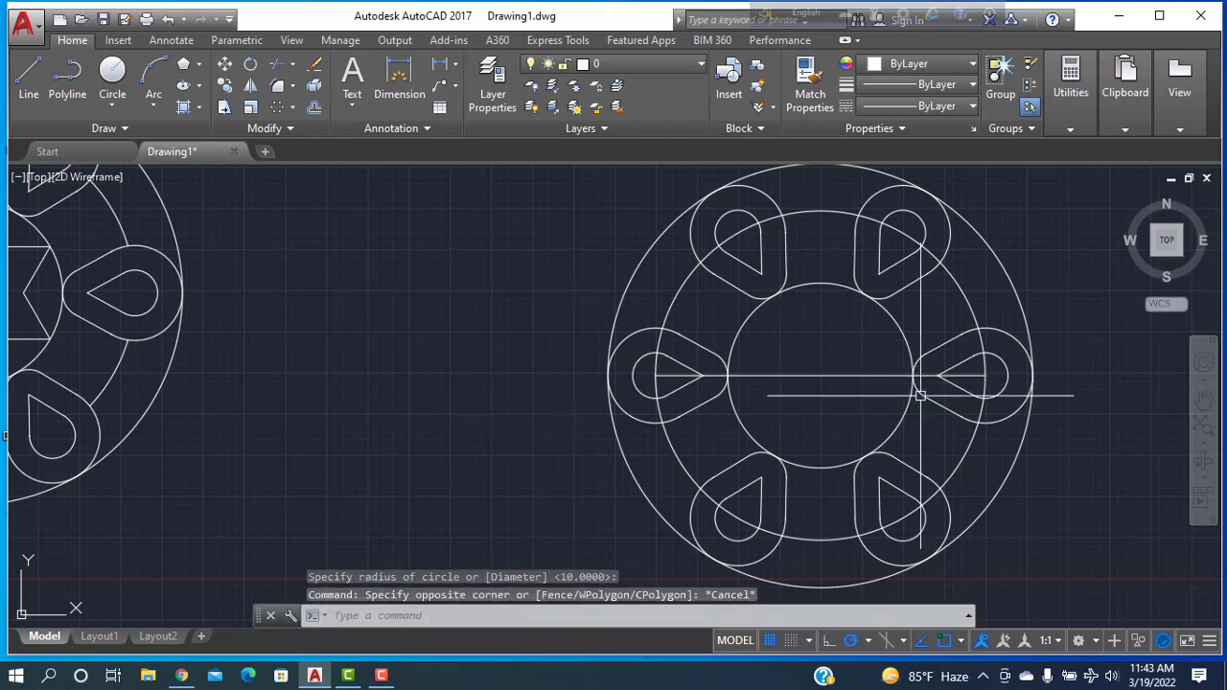
click(855, 376)
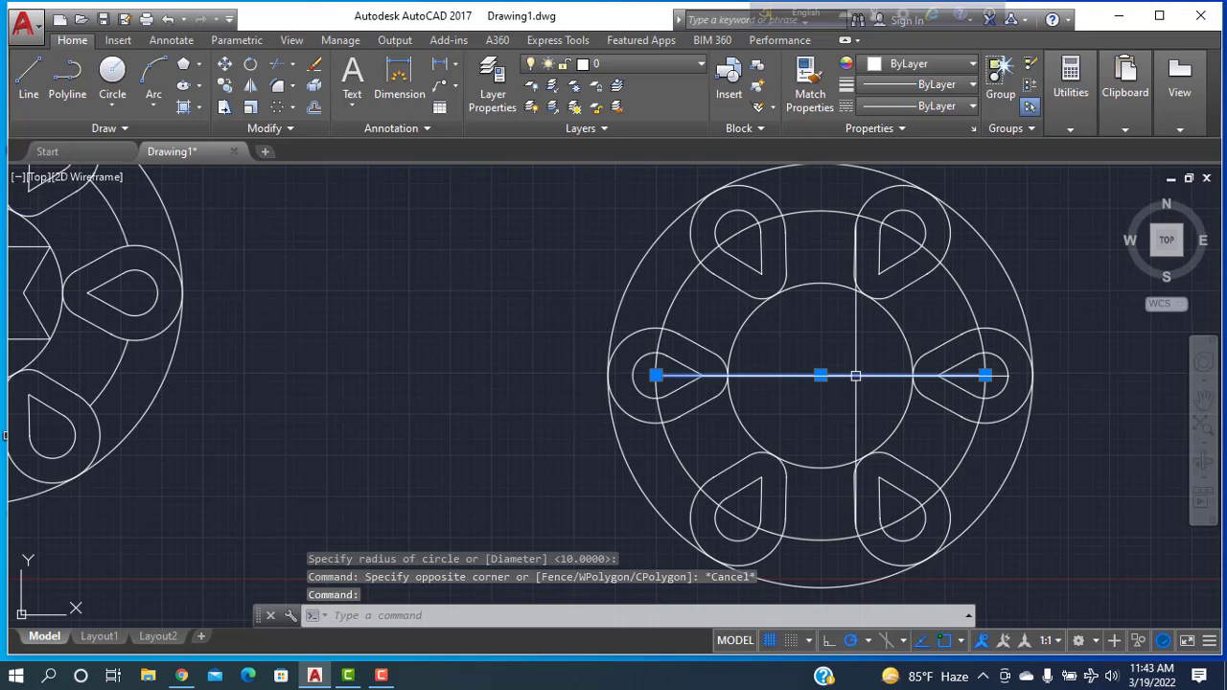
key(Delete)
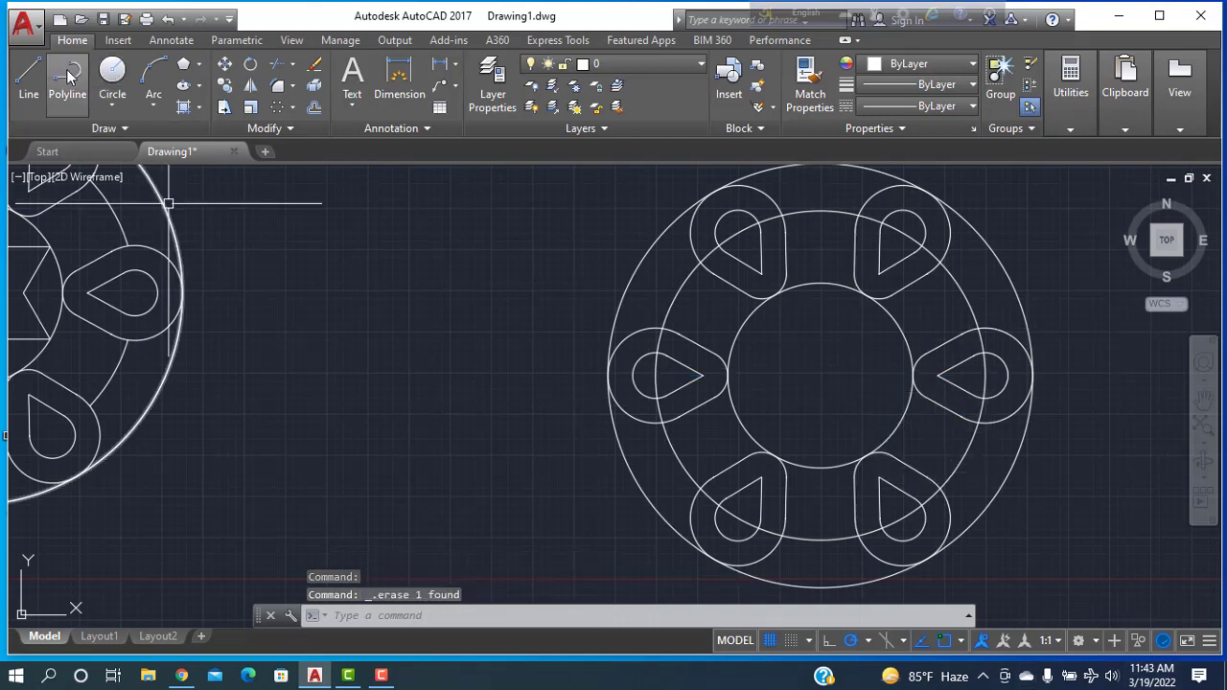
Draw a 3-sided polygon inscribed in the innermost circle, centered on it with one vertex at the circle's top point.
click(199, 66)
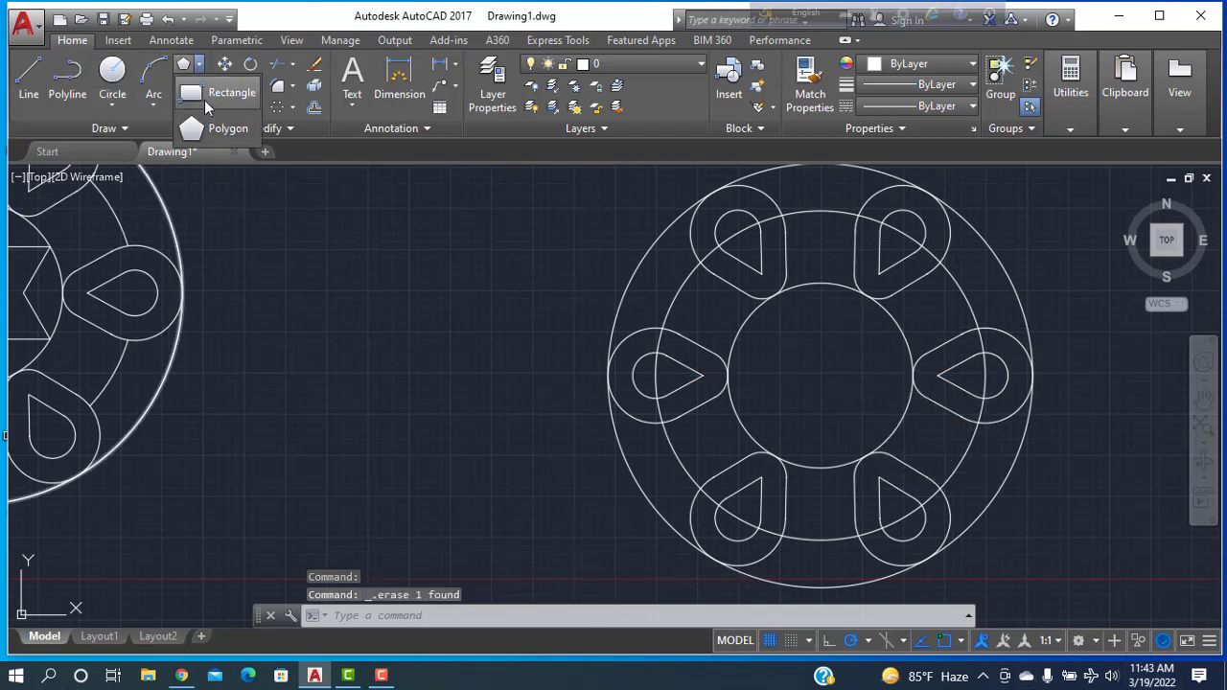
click(211, 135)
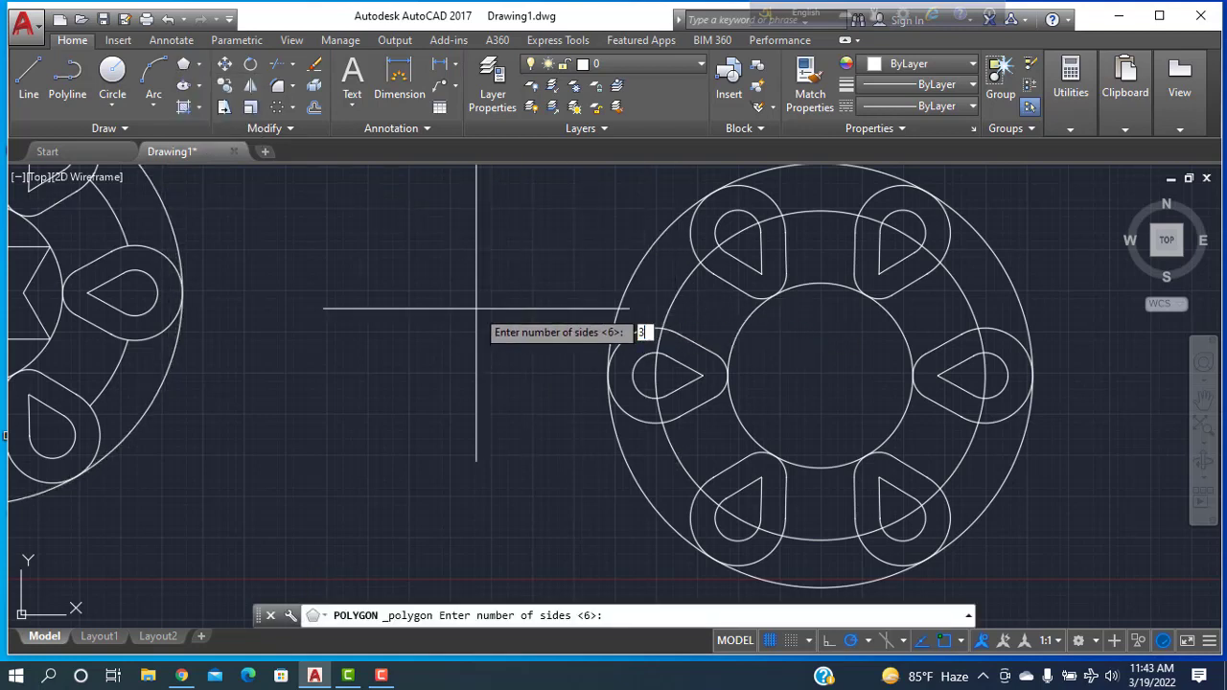
text(3)
key(Return)
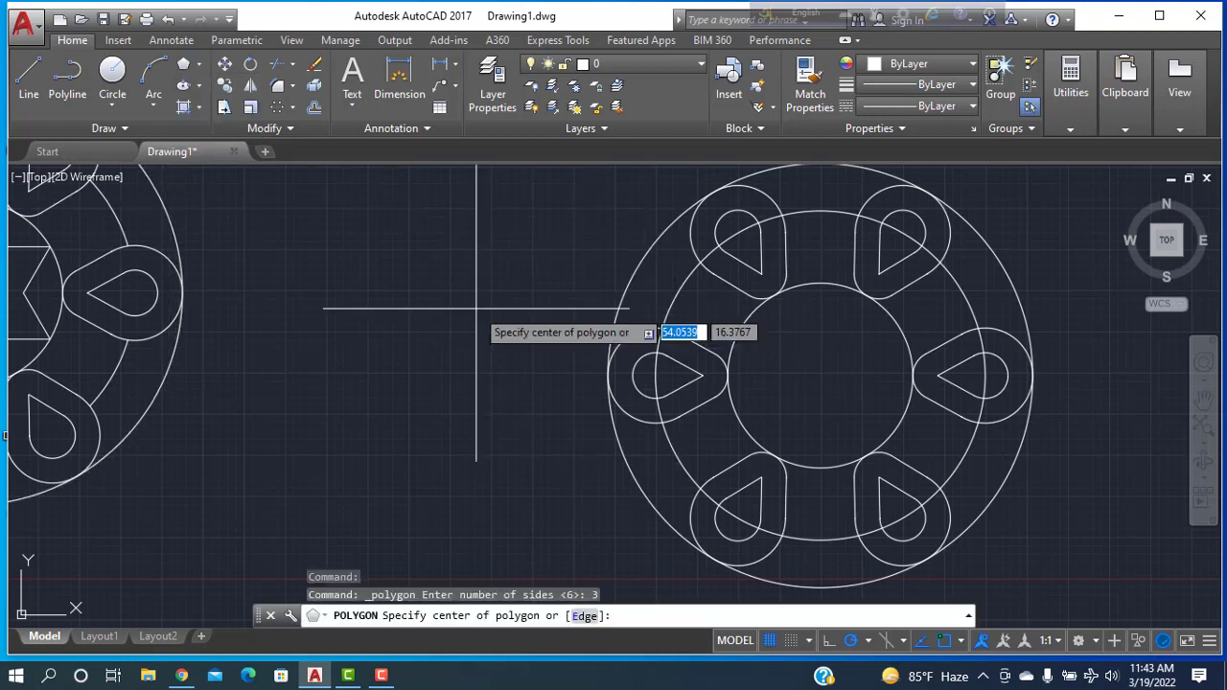
click(818, 374)
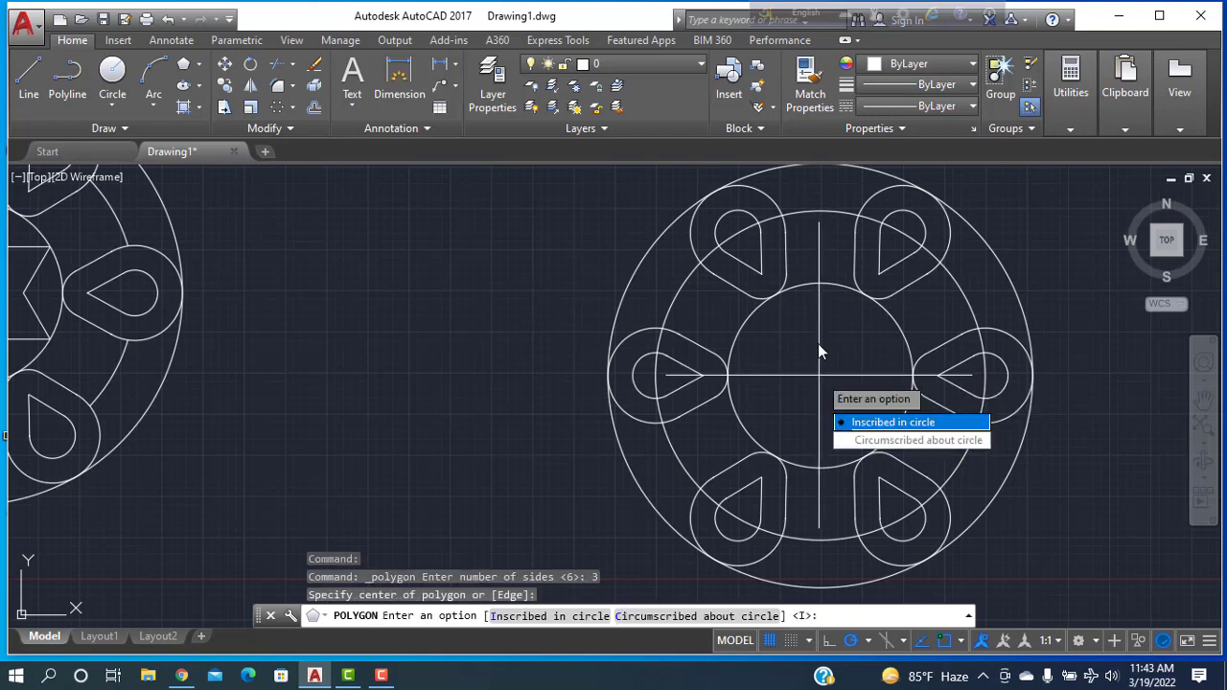
click(869, 426)
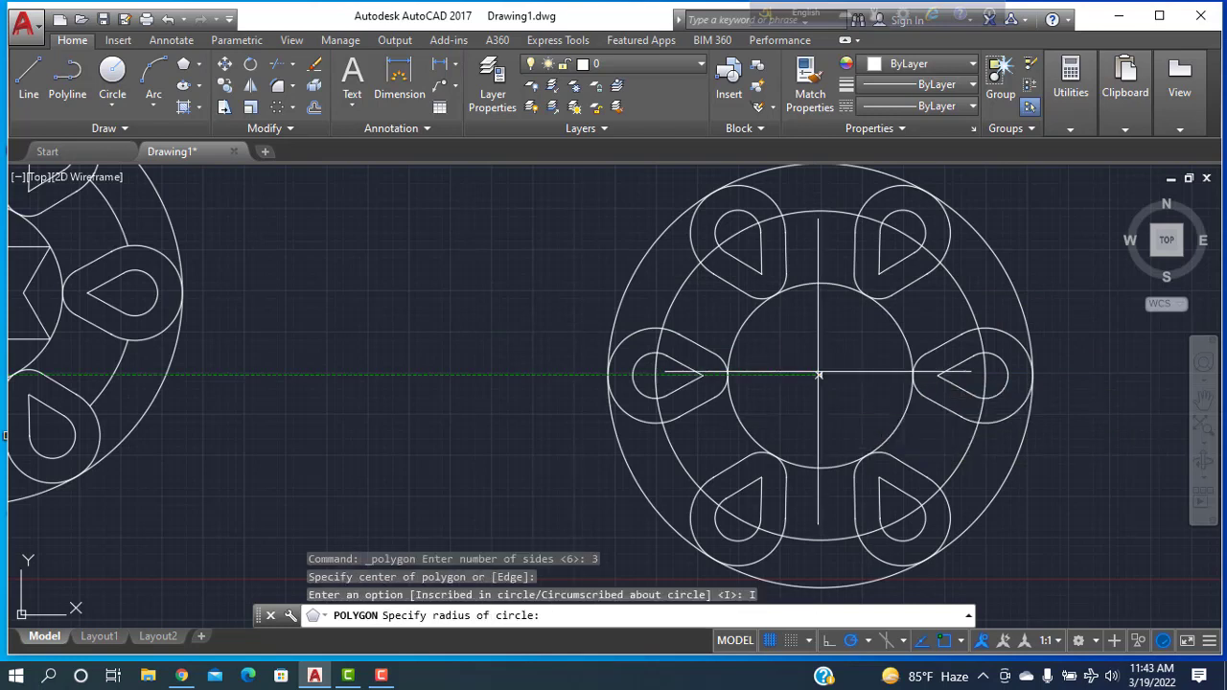
click(819, 282)
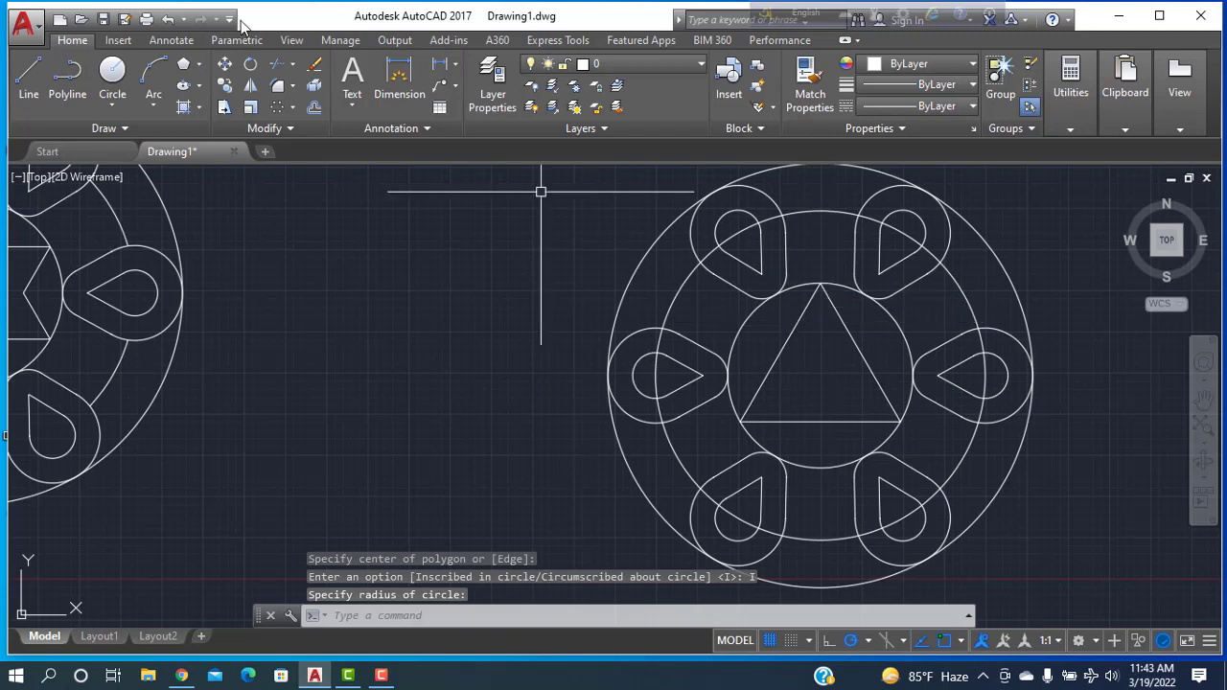
Draw a second inscribed 3-sided polygon from the same center, with one vertex at the innermost circle's bottom point.
click(185, 66)
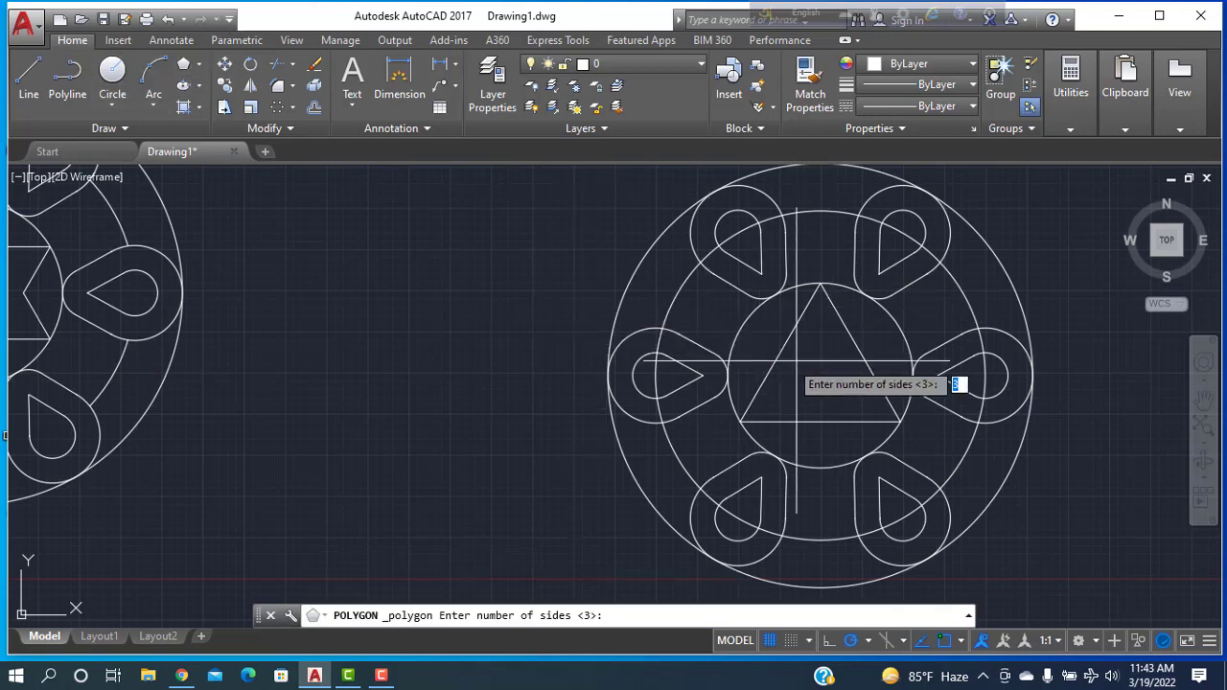
key(Return)
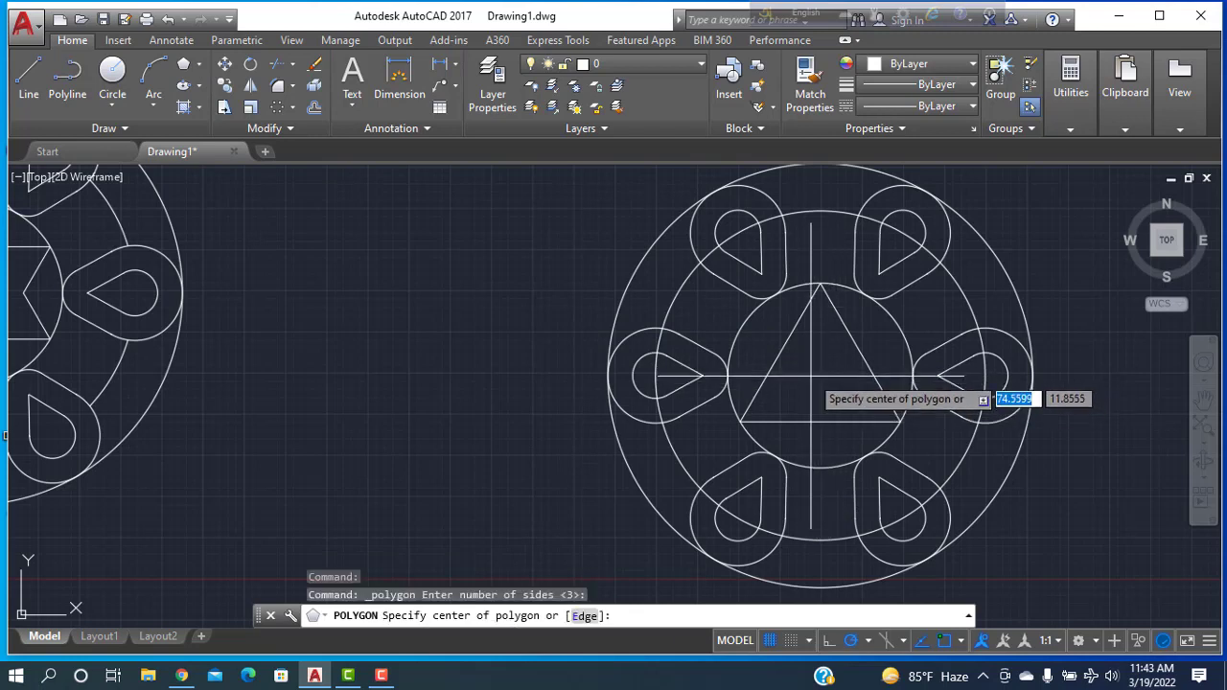
click(819, 375)
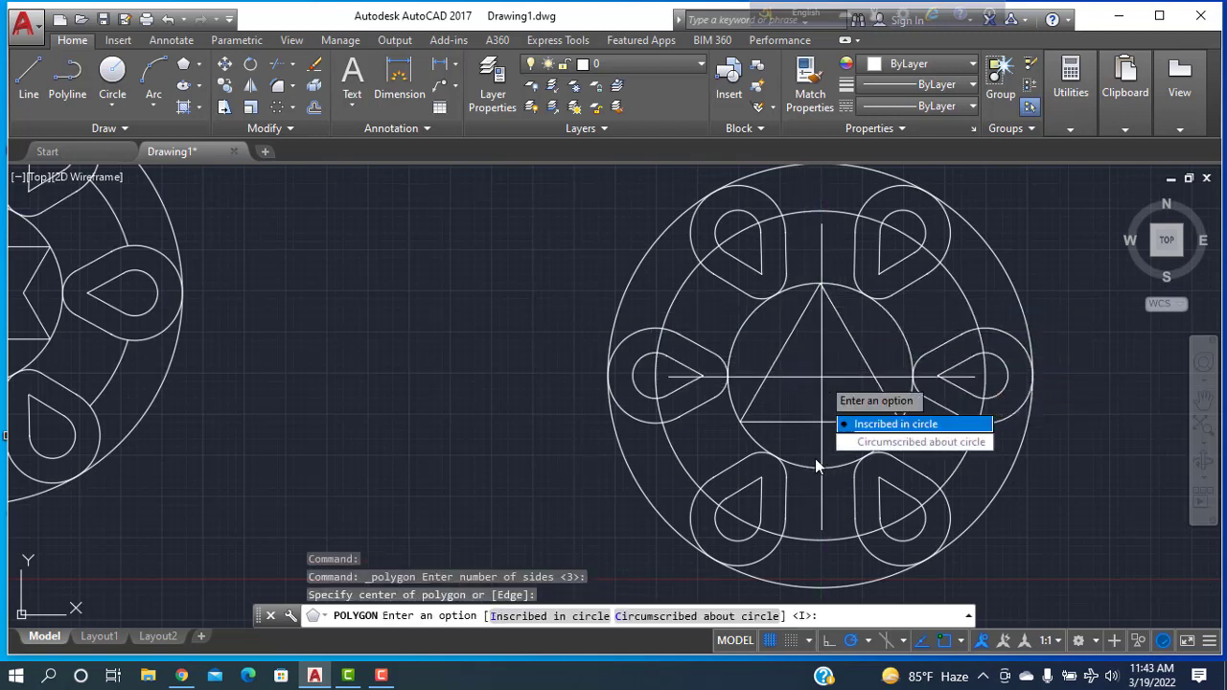
click(856, 424)
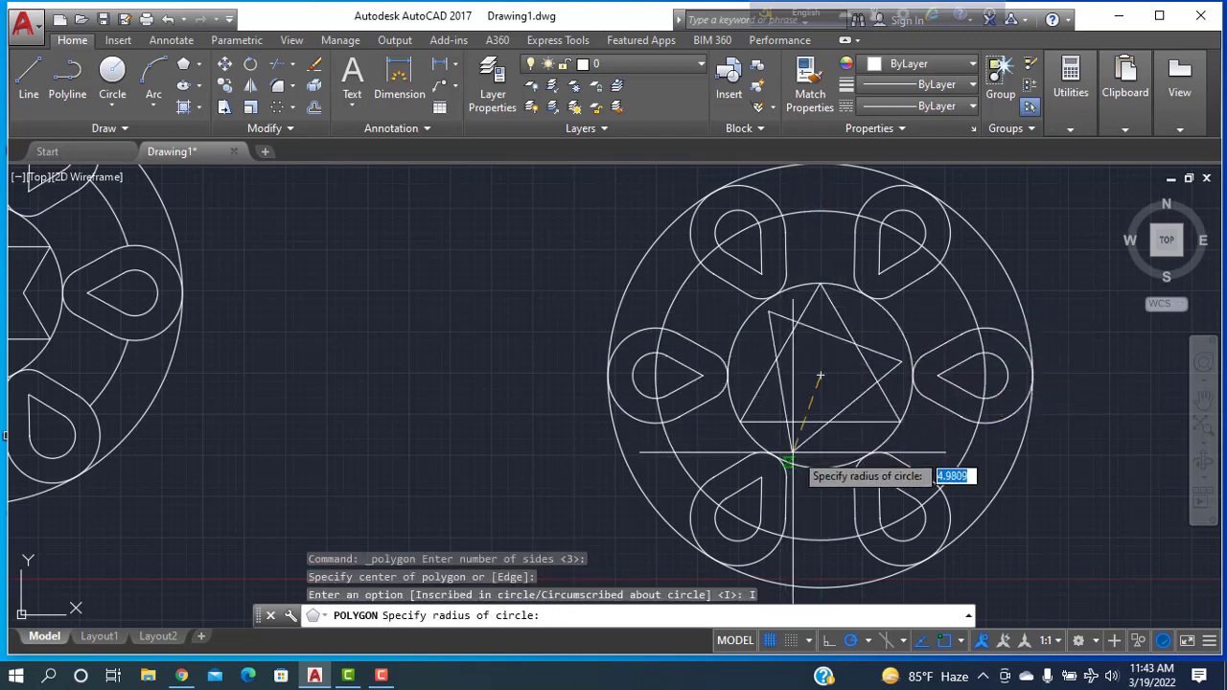
click(819, 468)
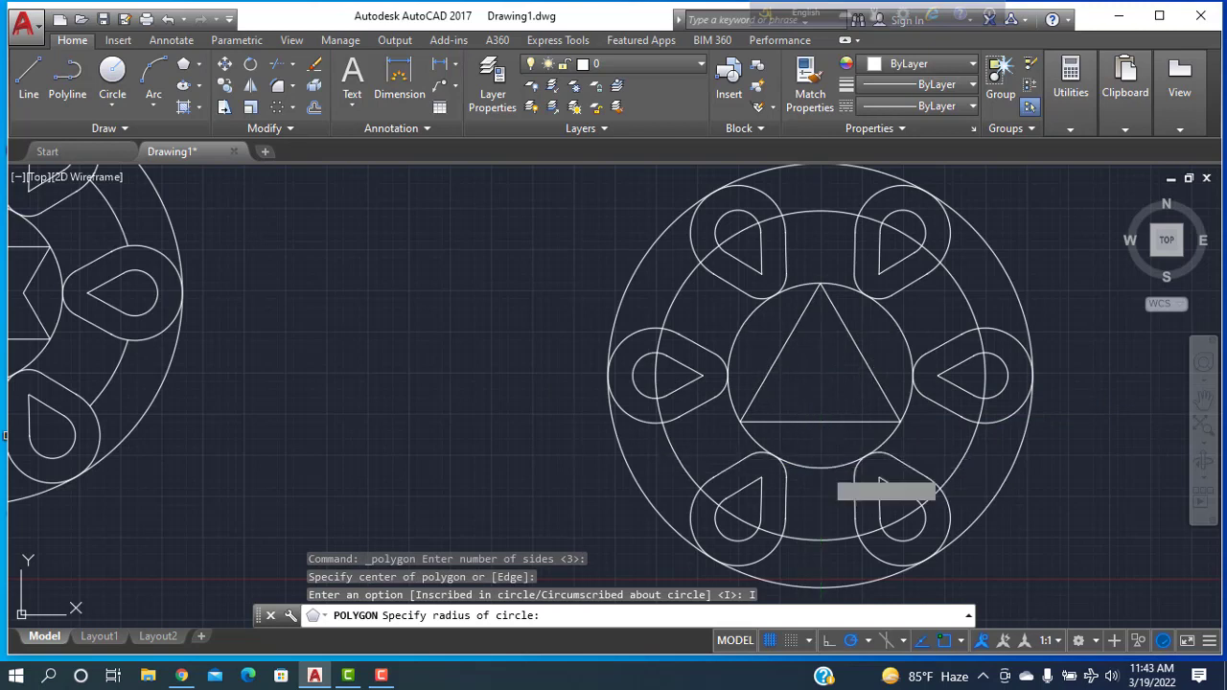
Trim the middle circle's arcs where they pass through the six teardrops, keeping only the arcs between them.
click(276, 64)
key(Return)
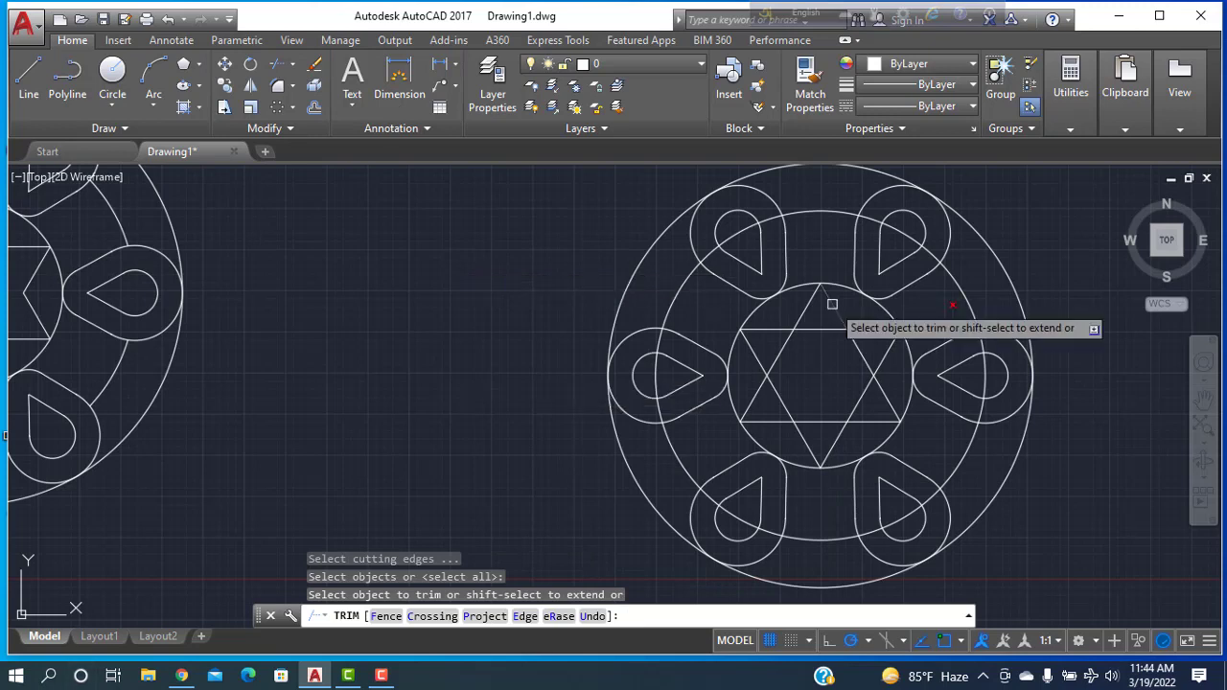
click(731, 239)
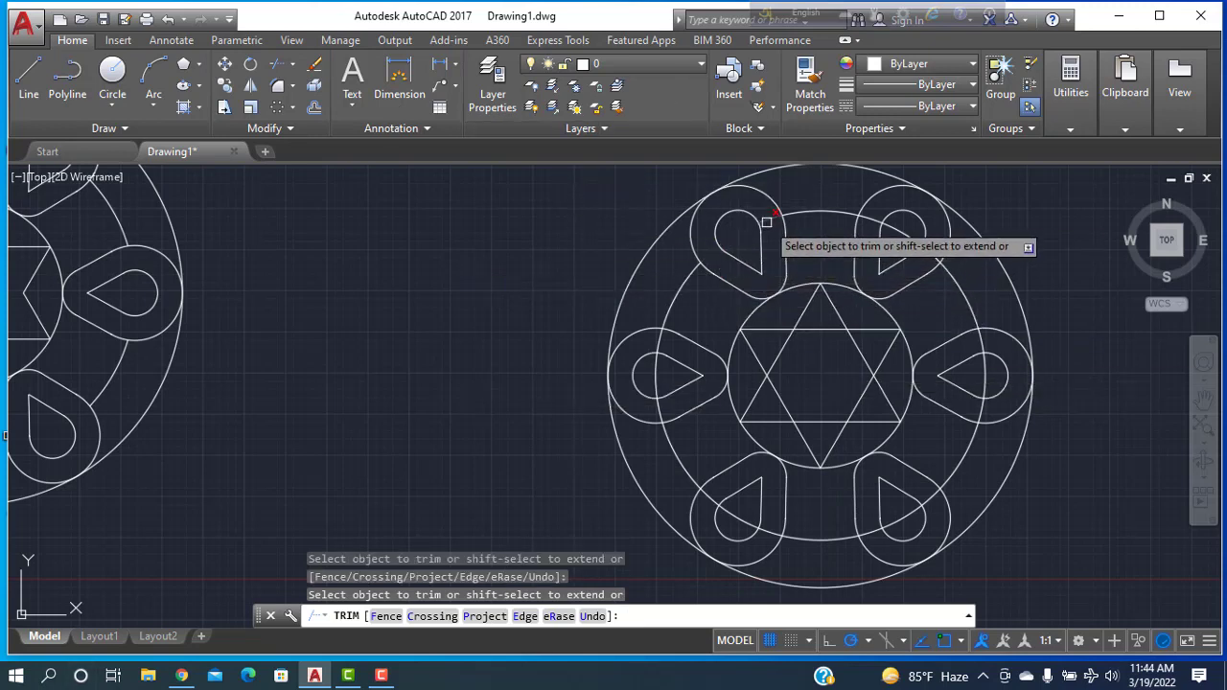
click(904, 228)
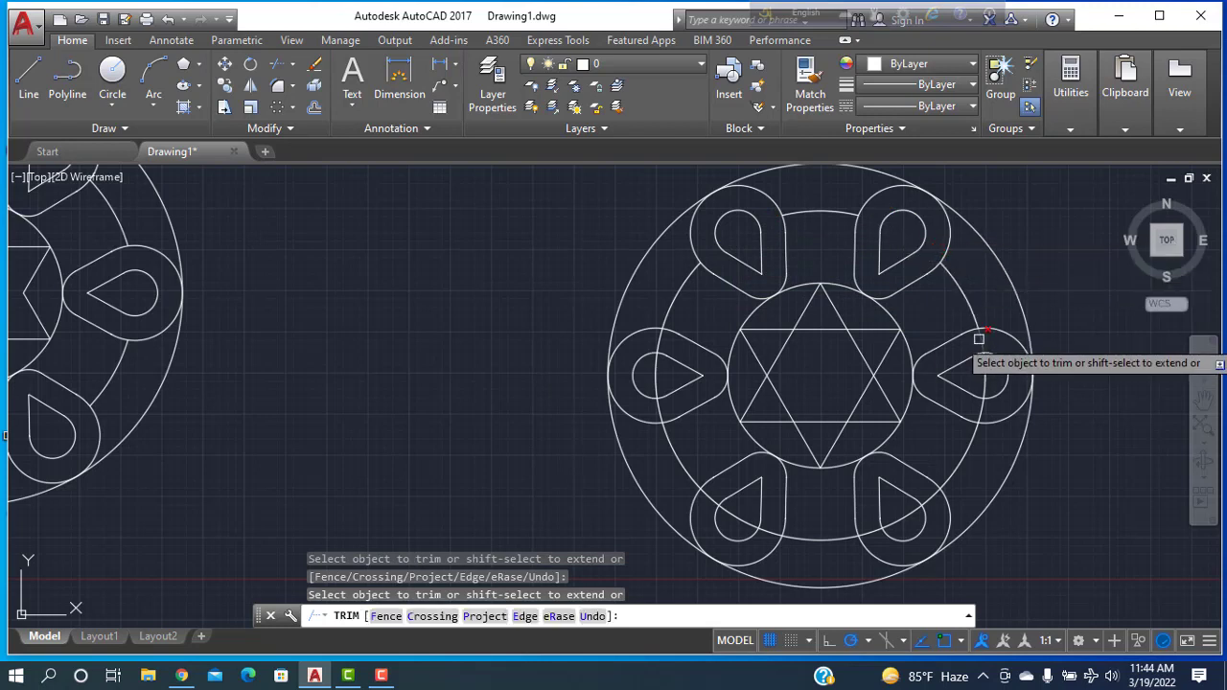
click(979, 411)
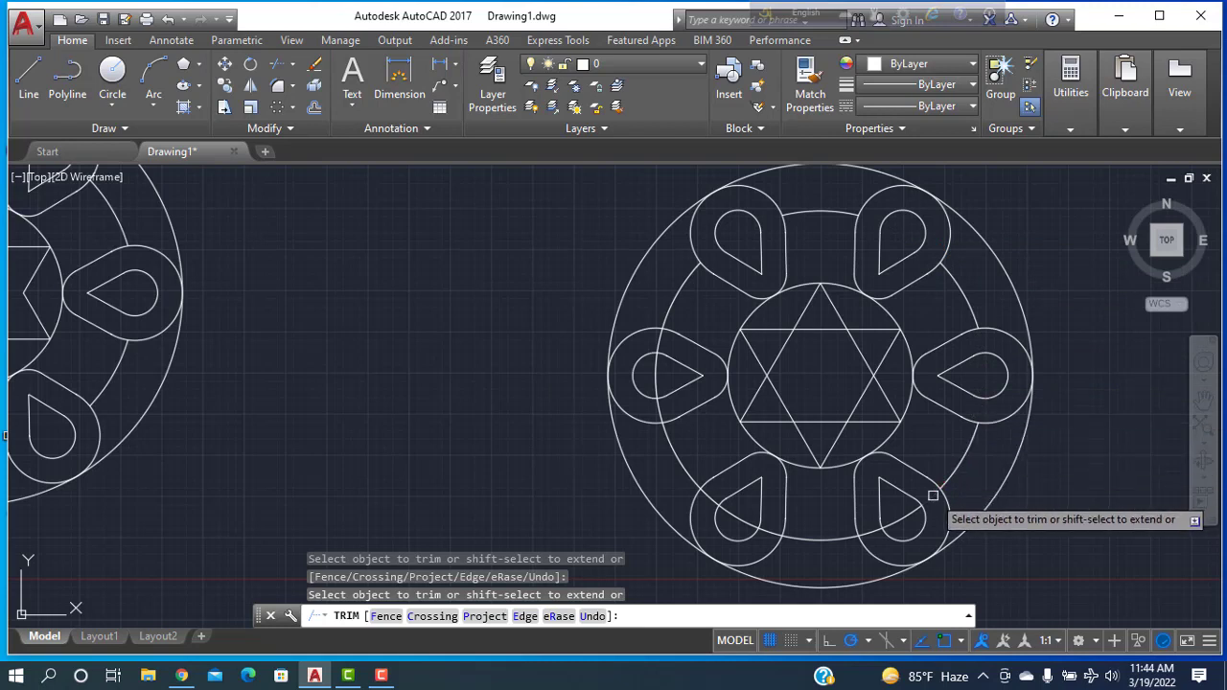
click(932, 496)
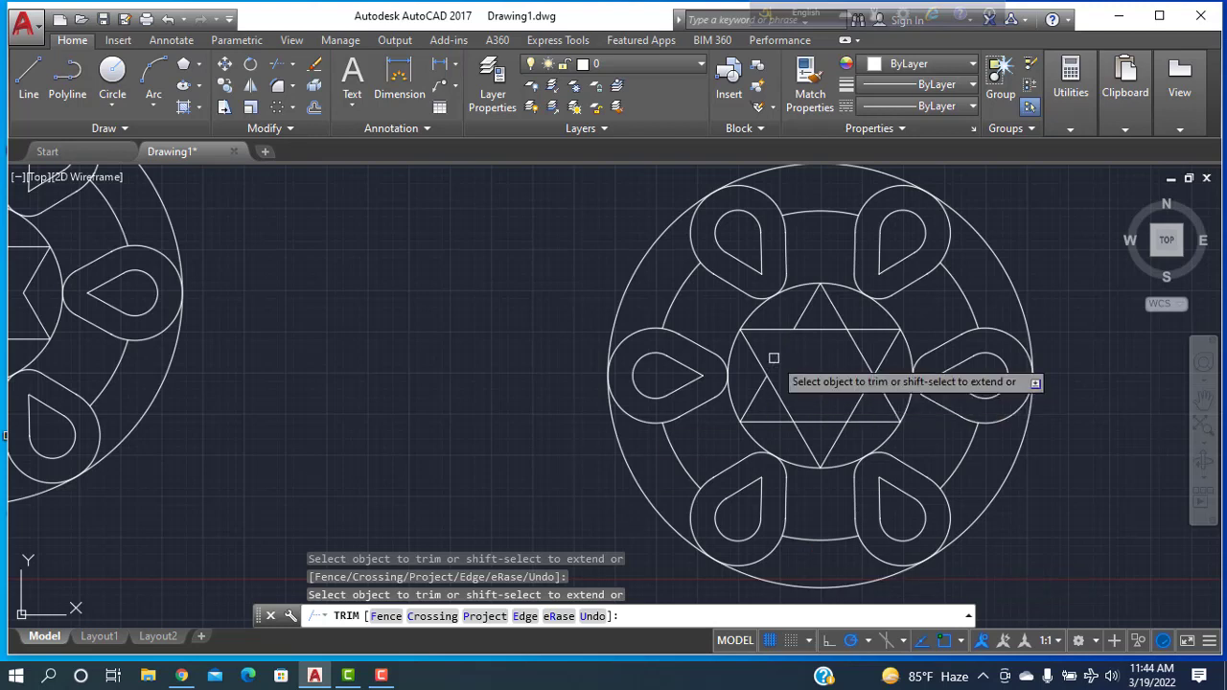
Trim the two triangles' crossing segments inside the central star so that only its six-pointed outline is left.
click(830, 423)
click(824, 418)
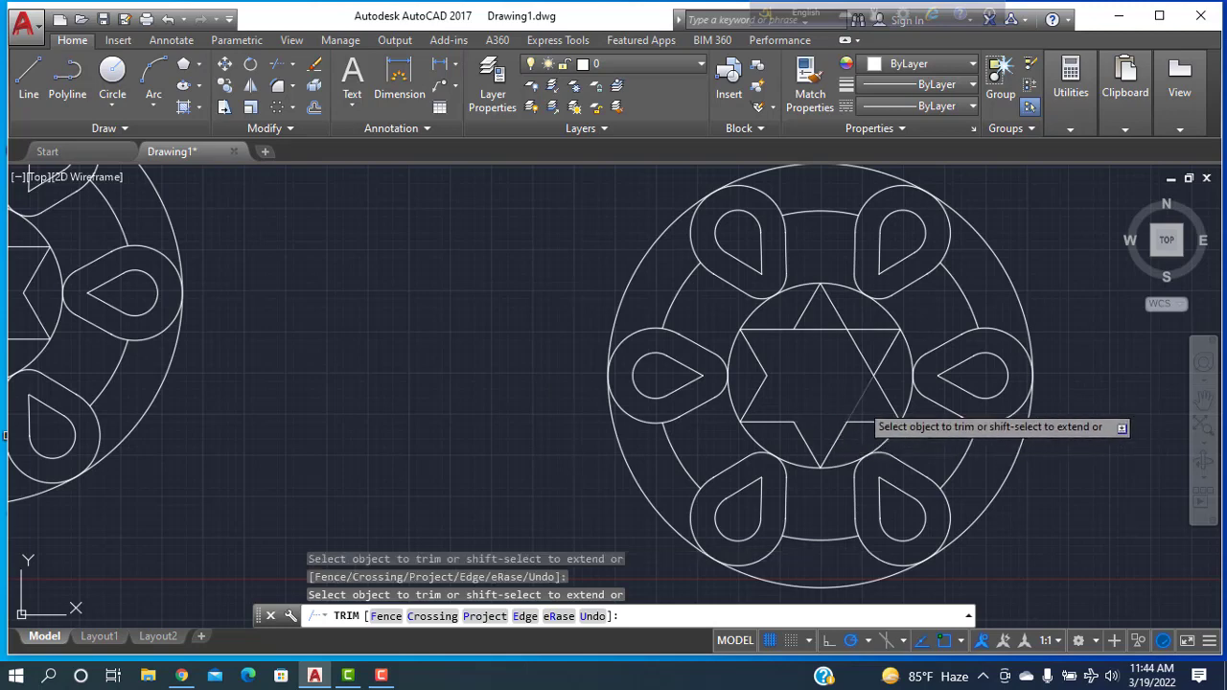
click(860, 402)
click(868, 368)
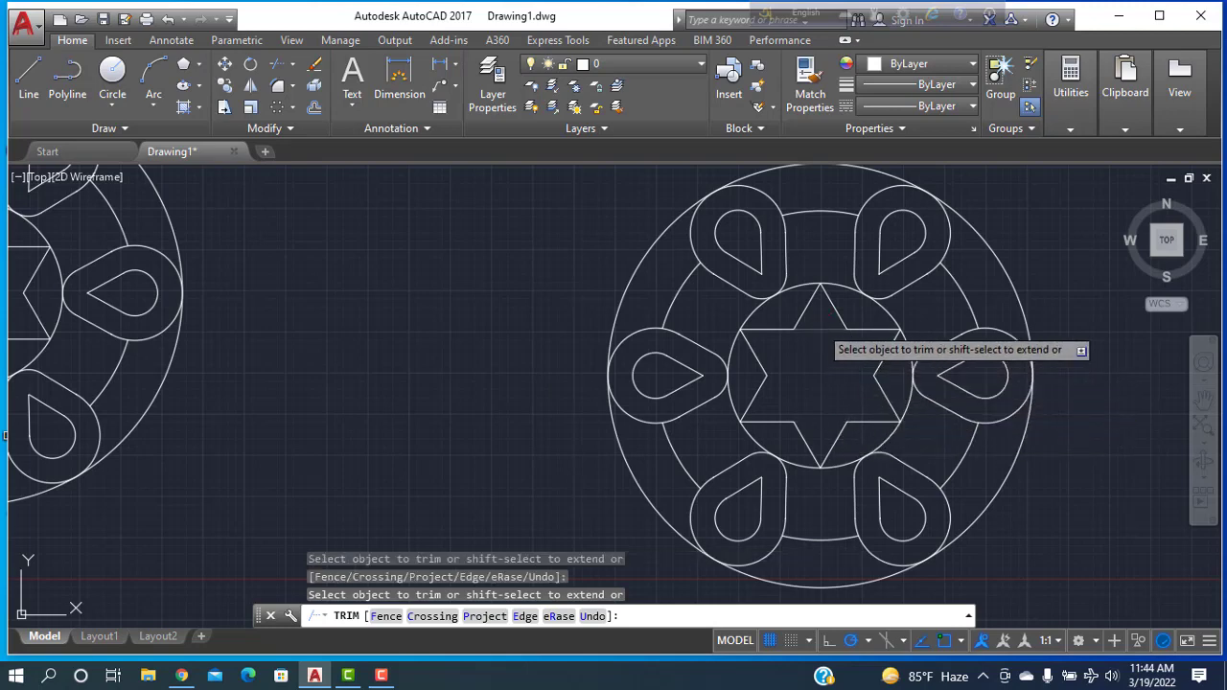
click(820, 330)
scroll(795, 467, down, 4)
middle_drag(868, 457, 728, 343)
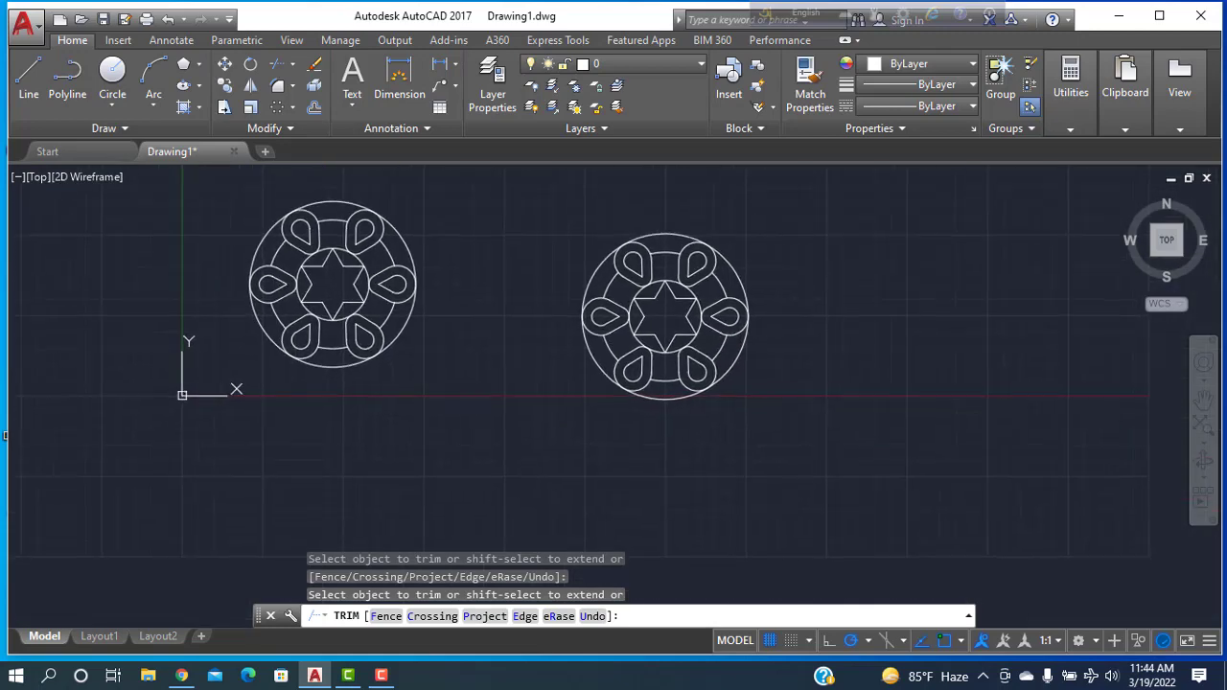
key(Escape)
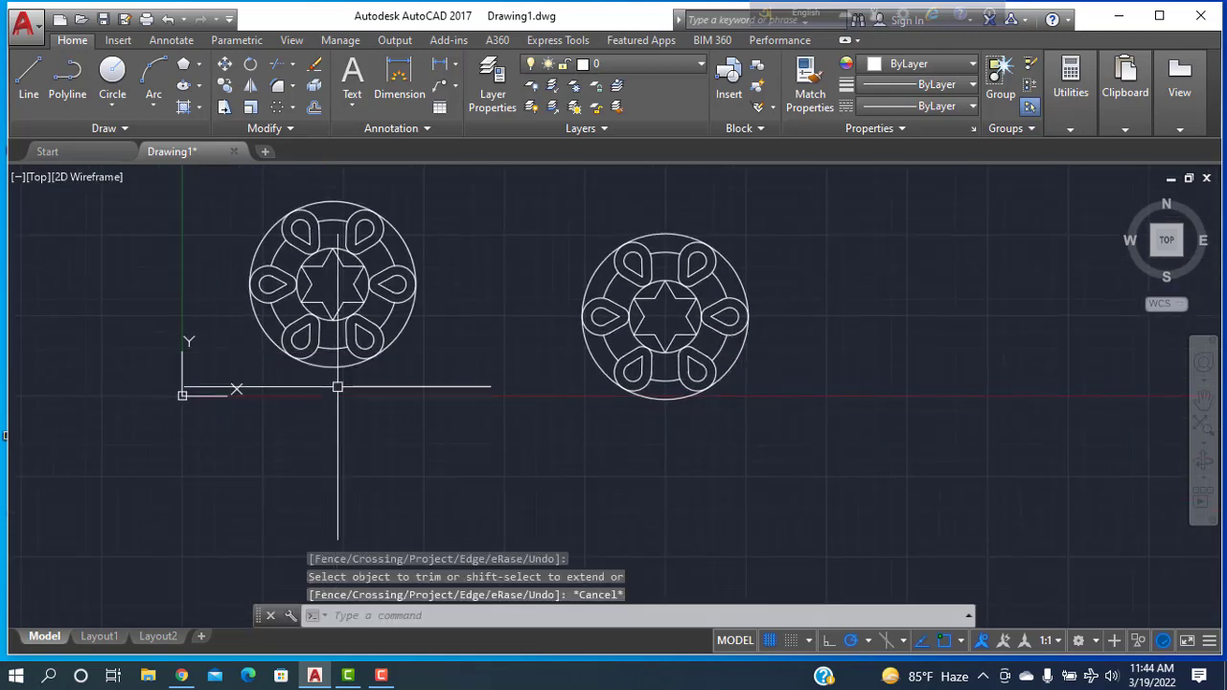
scroll(440, 358, up, 2)
middle_drag(493, 347, 524, 449)
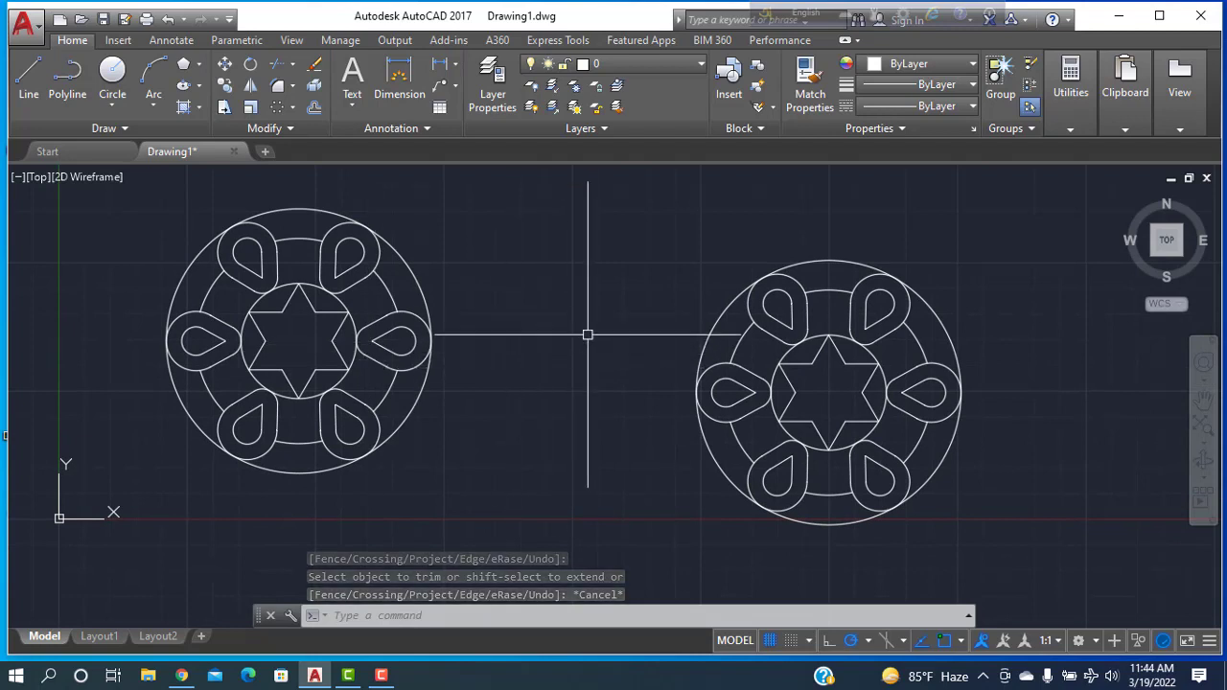